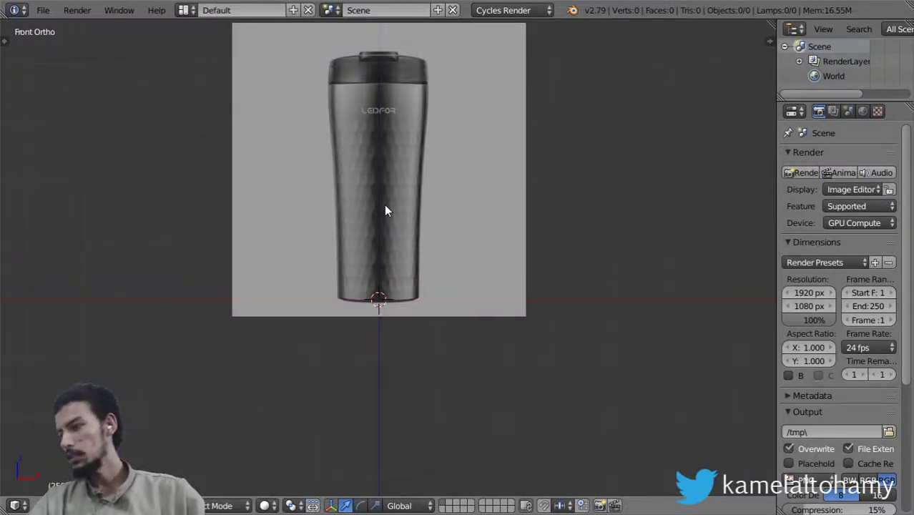
Set the opacity of the front background image to 0.65.
middle_drag(412, 150, 408, 241)
key(KP_1)
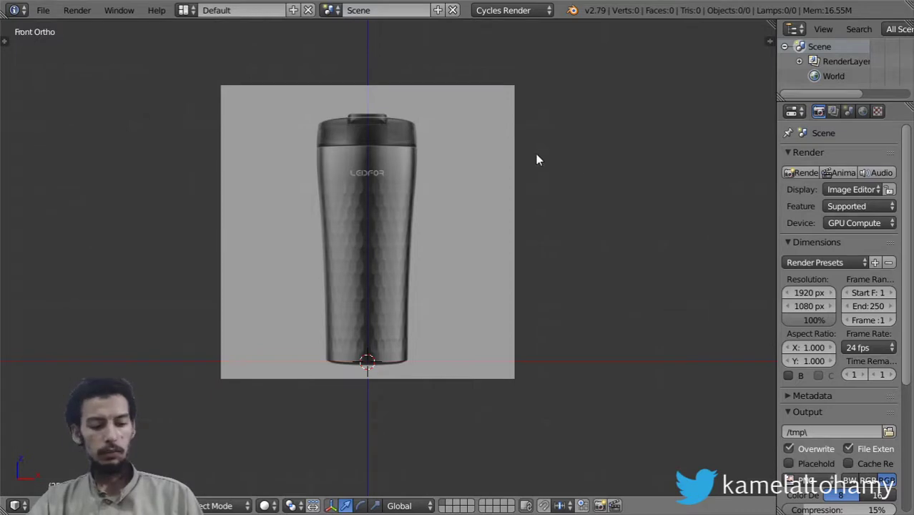
key(n)
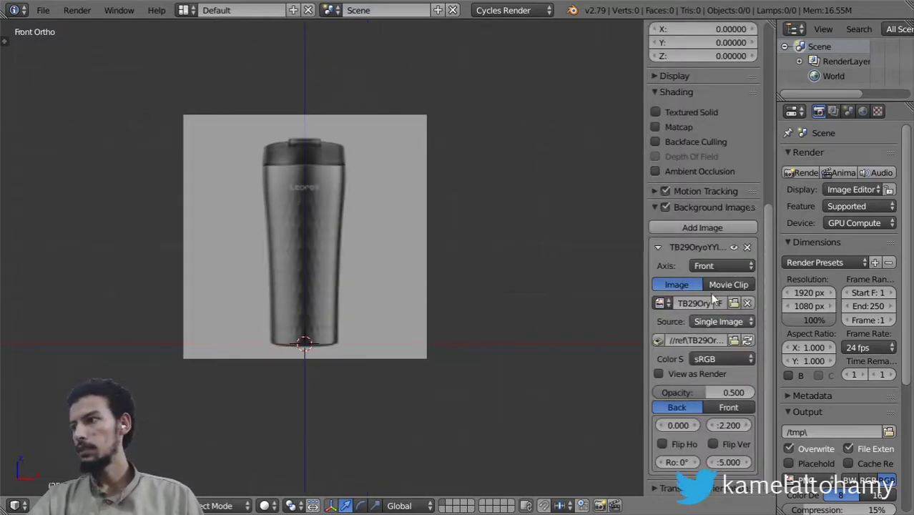
middle_drag(397, 176, 481, 297)
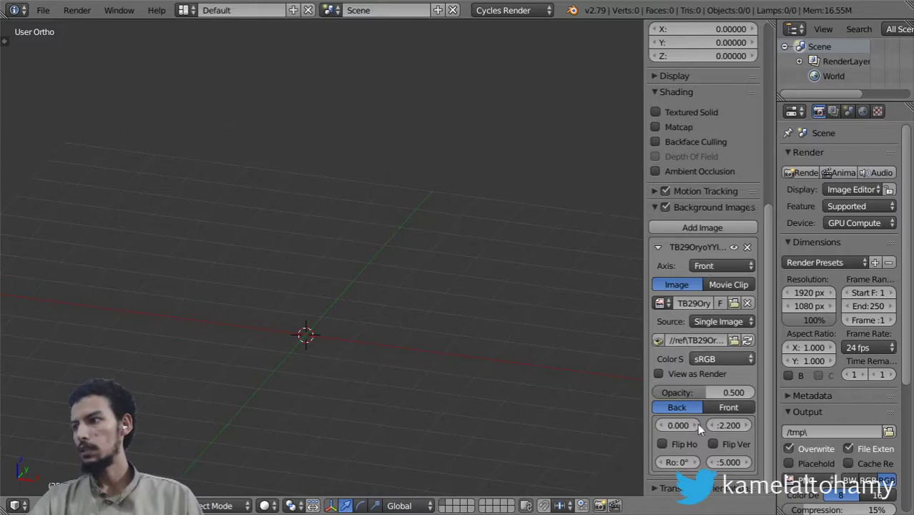
drag(700, 392, 641, 385)
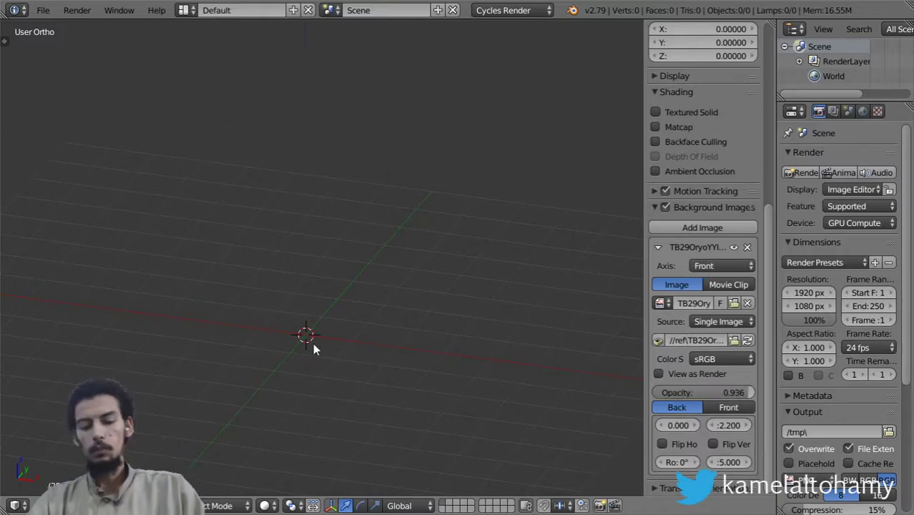
key(KP_1)
double_click(724, 392)
text(0.5)
key(Return)
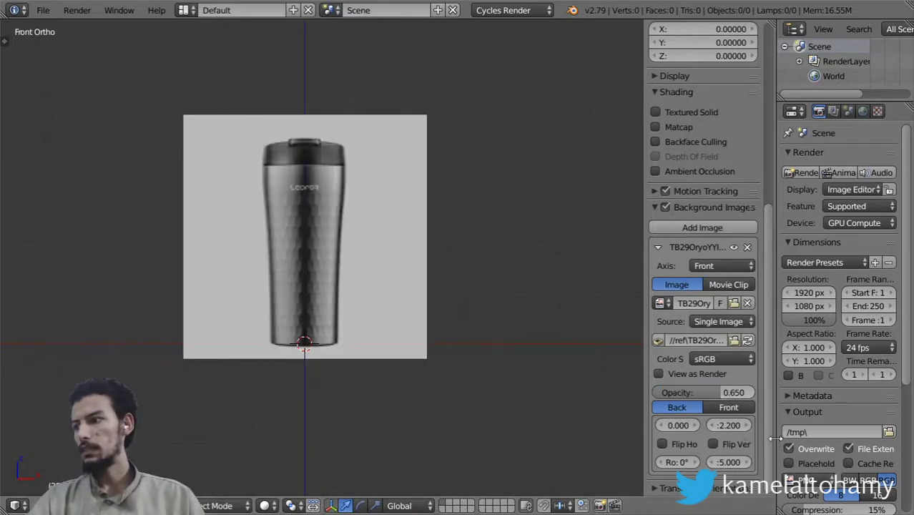
Add a mesh circle at the world origin with a radius of .09/2.
scroll(345, 313, up, 3)
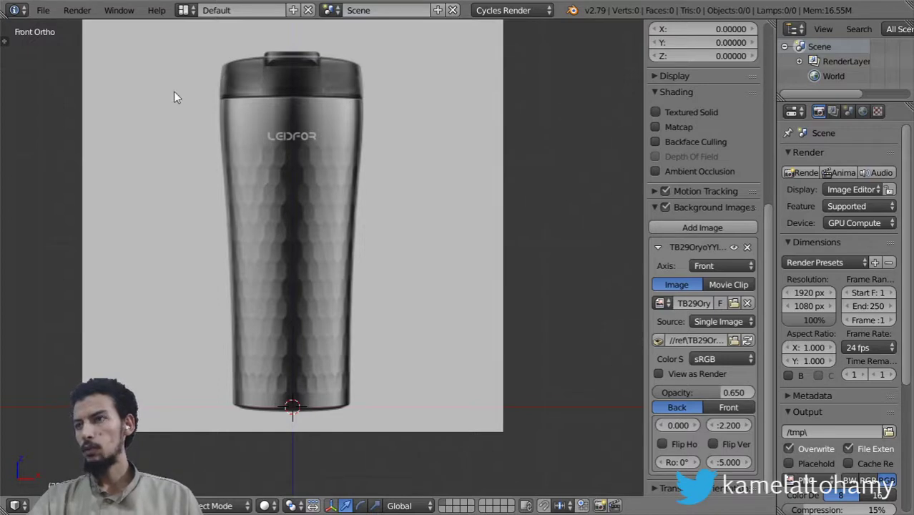
key(shift+a)
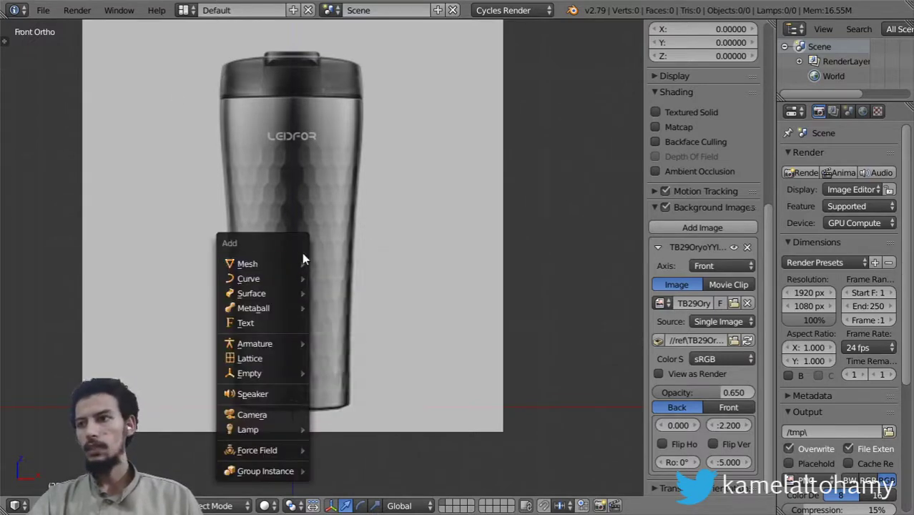
mouse_move(300, 262)
click(348, 290)
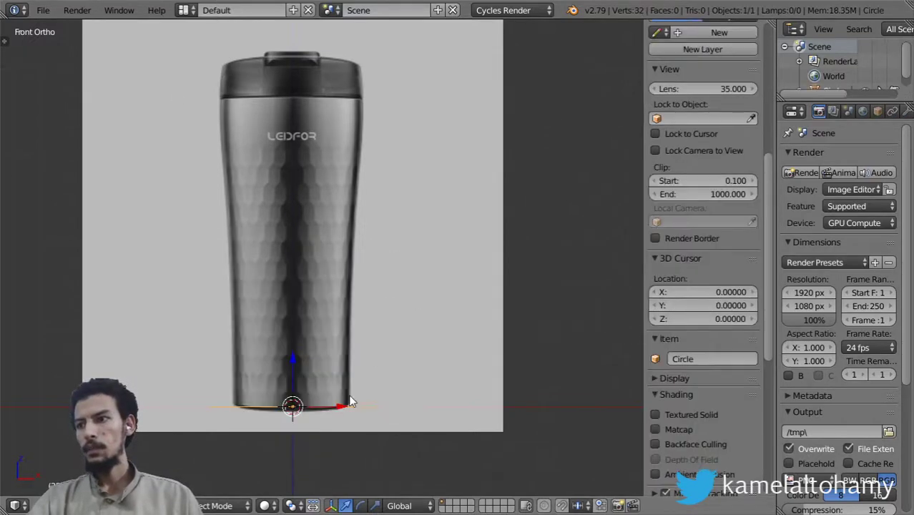
key(F6)
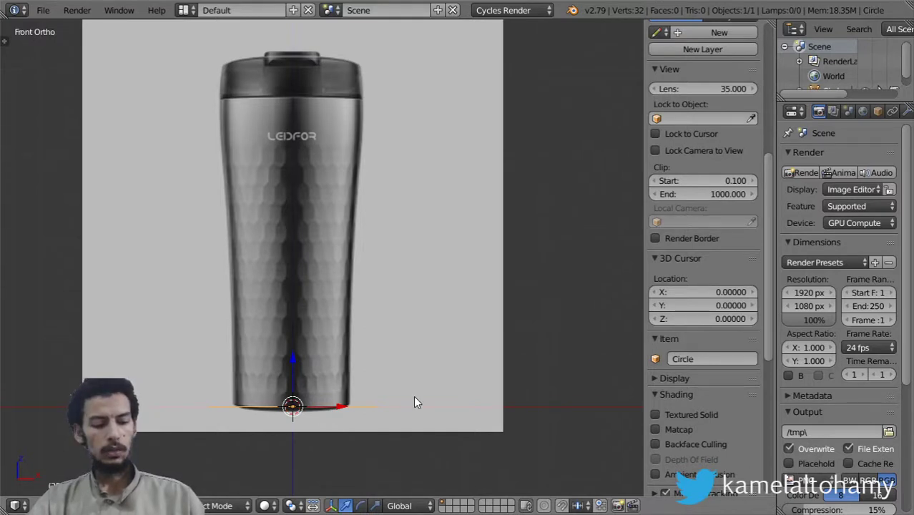
key(F6)
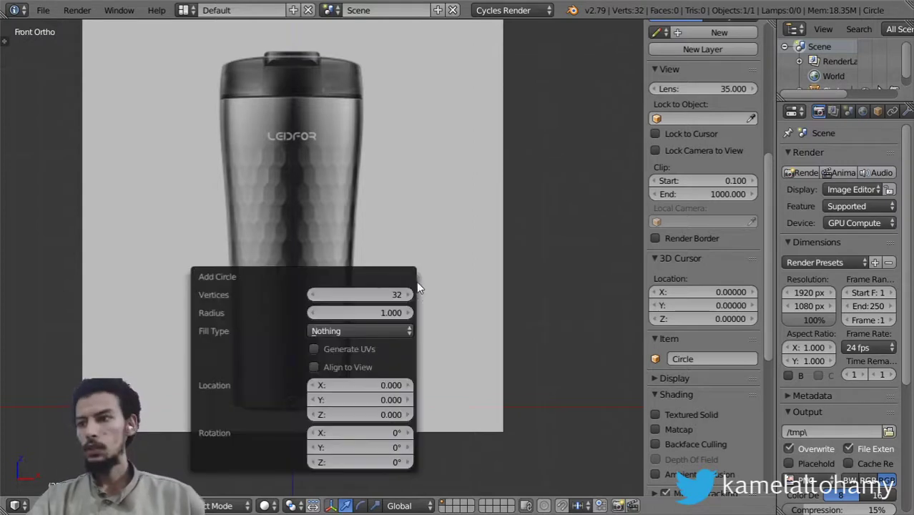
click(389, 313)
key(BackSpace)
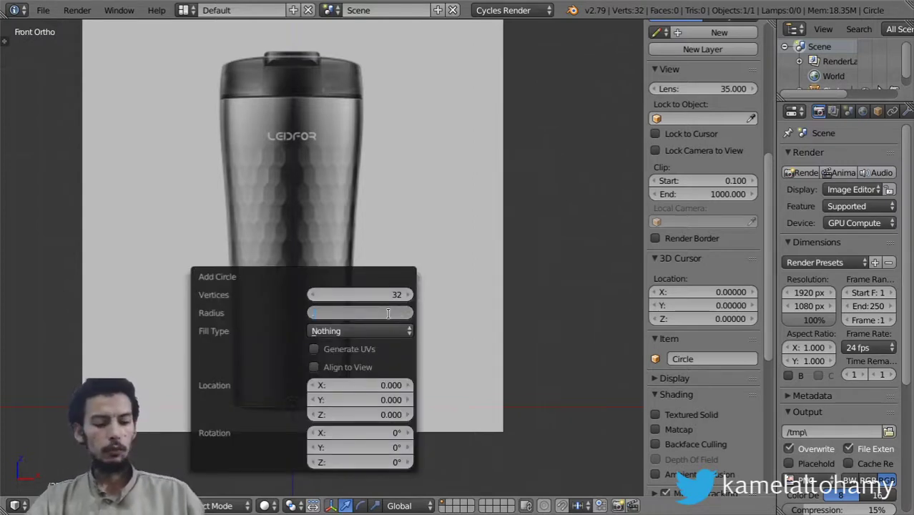
text(.09/2)
key(Return)
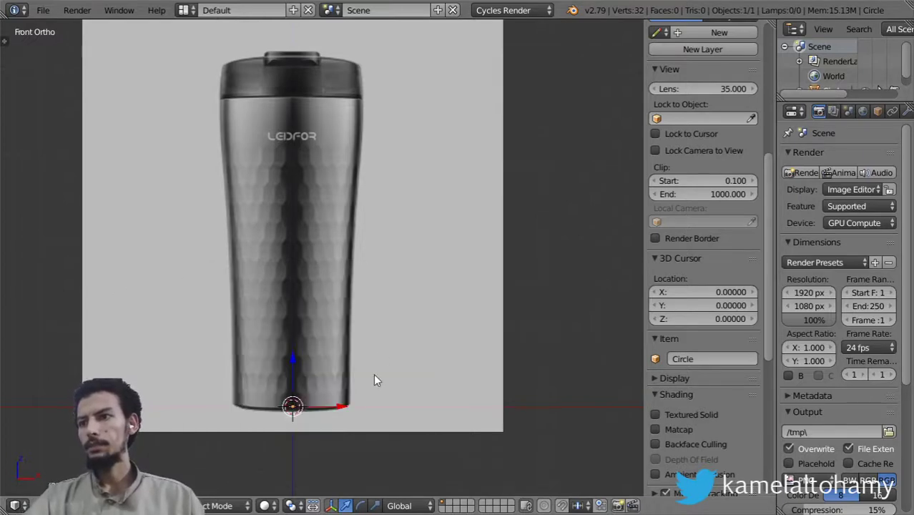
Set the background image's size to 0.4 and its vertical offset to 0.
scroll(349, 443, up, 2)
scroll(357, 422, down, 2)
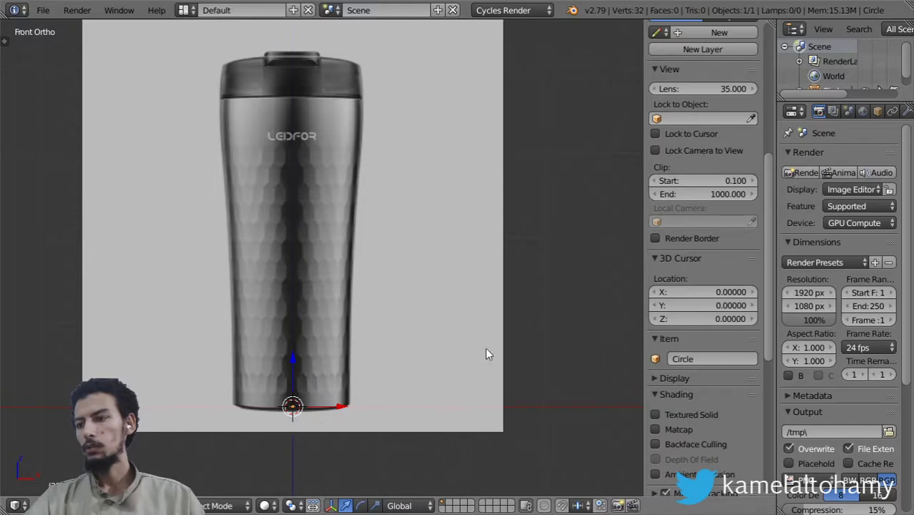
scroll(744, 386, down, 10)
click(719, 461)
text(0.4)
key(Return)
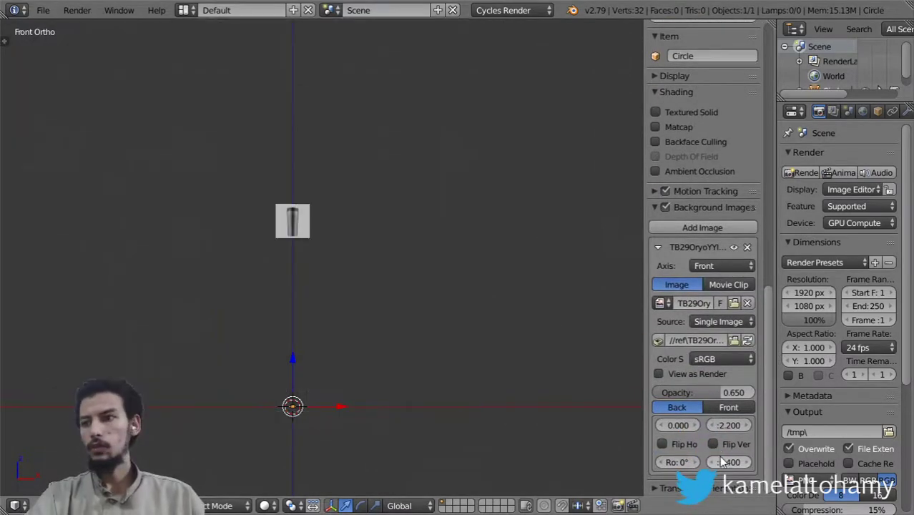
click(729, 425)
text(0)
key(Return)
key(KP_Decimal)
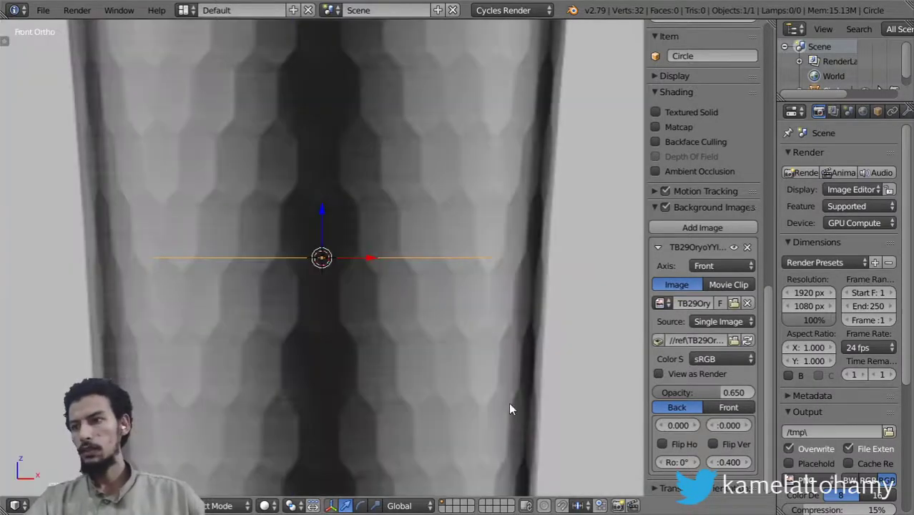
Set the background image's size to 0.3 and its vertical offset to 0.1 to match the tumbler's width to the circle.
scroll(333, 340, down, 4)
scroll(364, 335, up, 2)
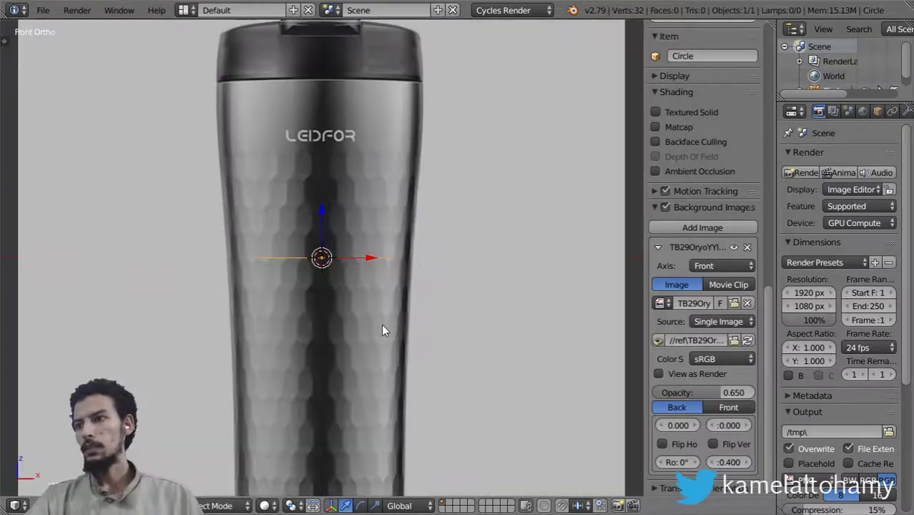
click(748, 424)
click(748, 424)
click(748, 424)
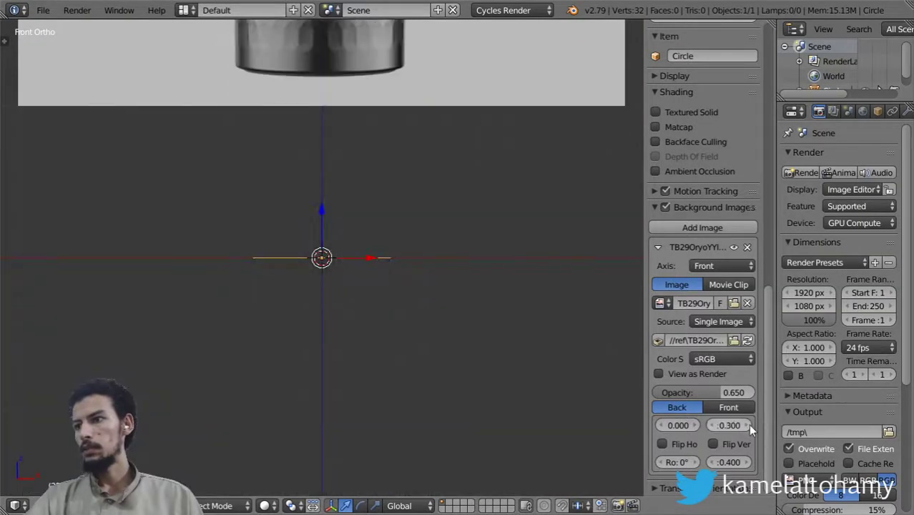
click(709, 426)
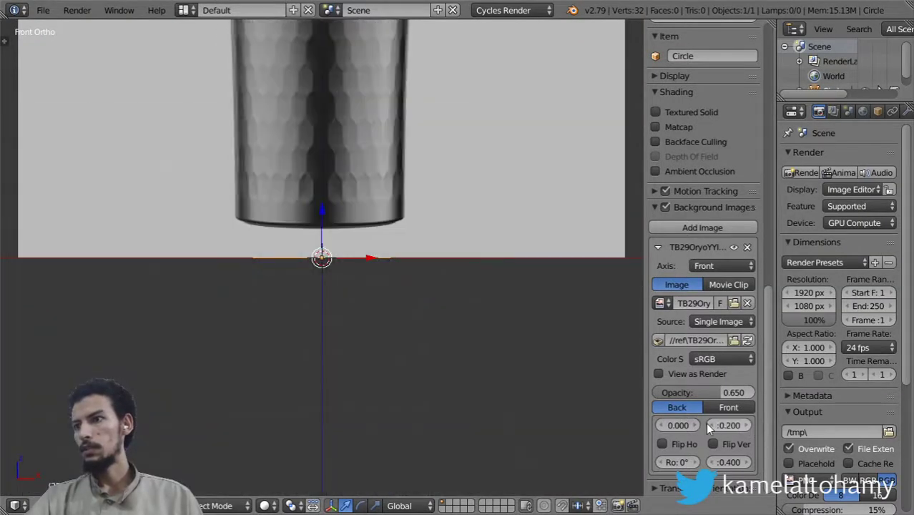
click(710, 461)
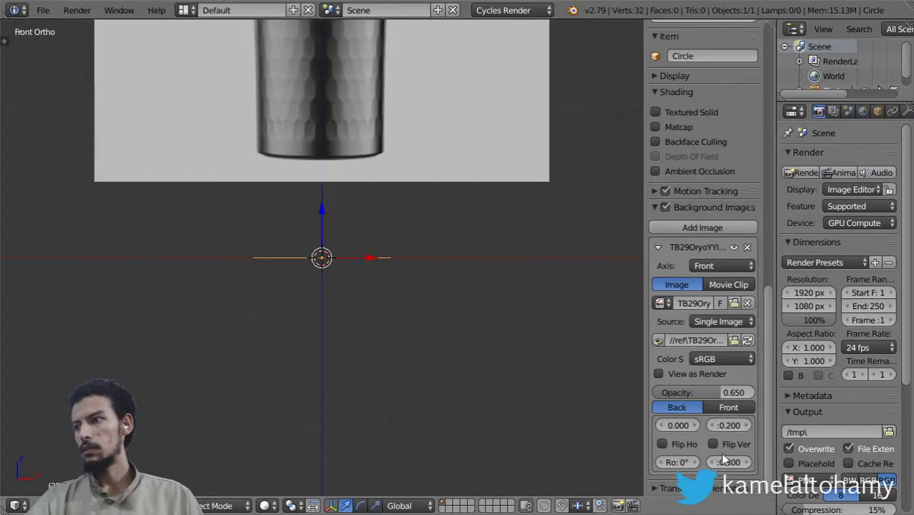
click(713, 425)
scroll(343, 307, up, 2)
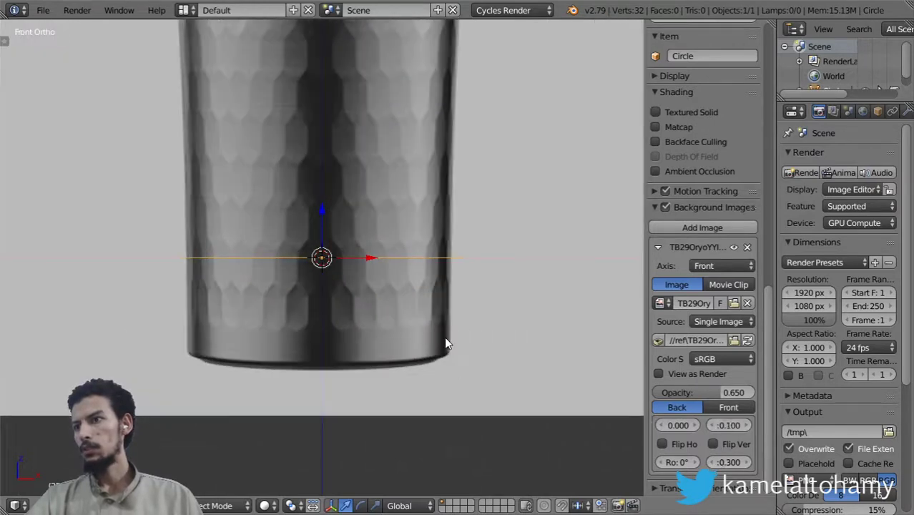
scroll(458, 307, down, 3)
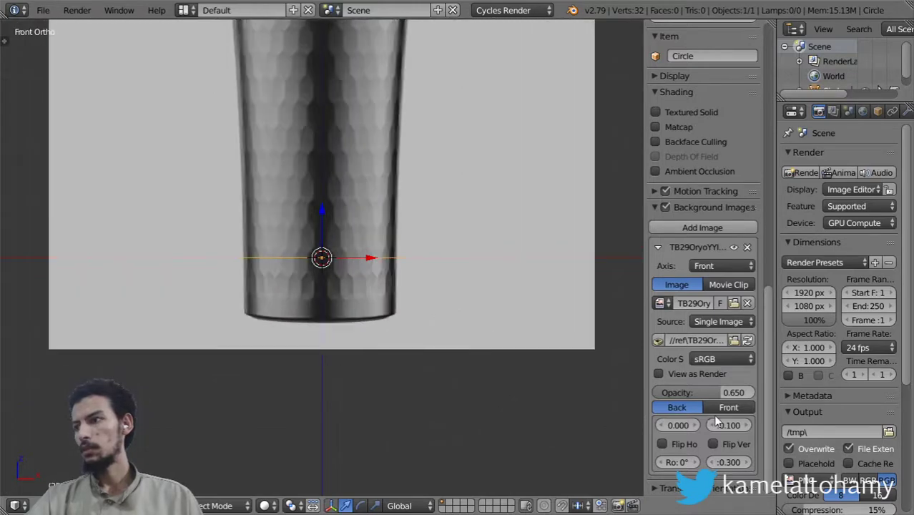
Set the background image's vertical offset to 0.132 so the tumbler's base lines up with the circle.
click(721, 425)
text(0.12)
key(Return)
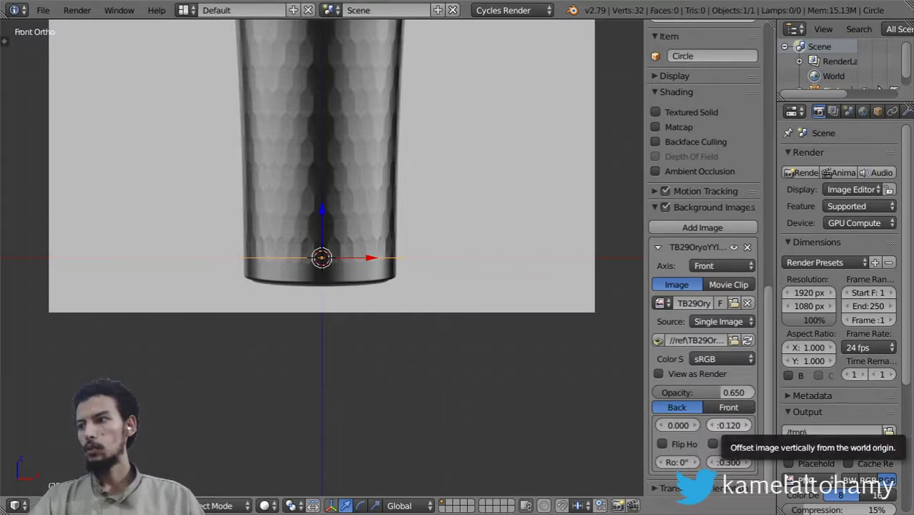
click(726, 424)
text(0.134)
key(Return)
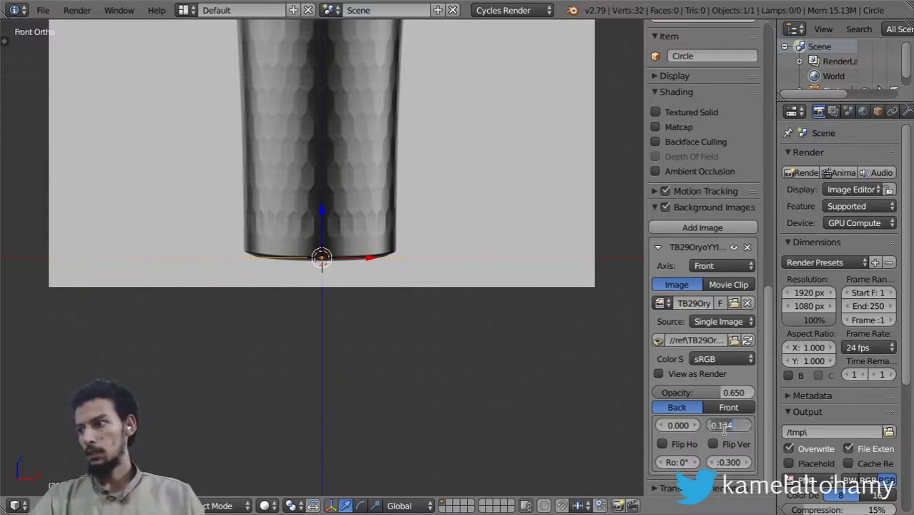
click(723, 426)
text(.13)
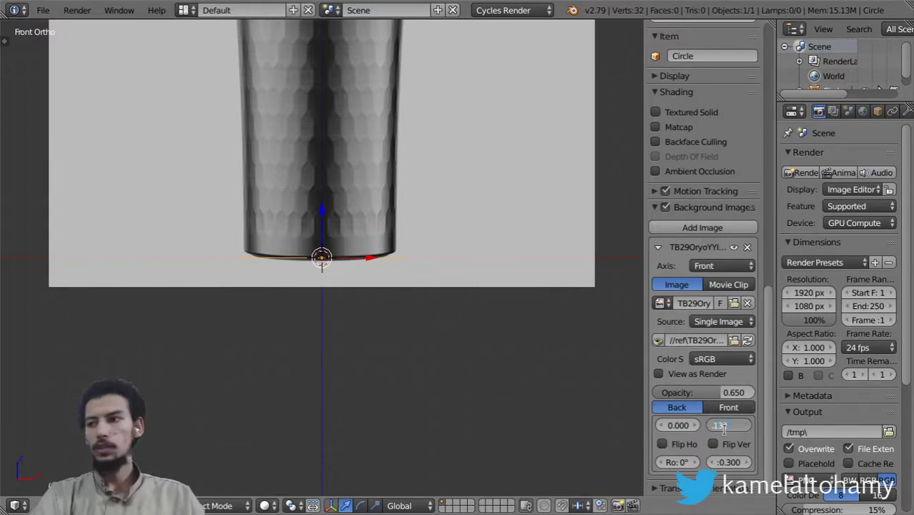
text(2)
key(Return)
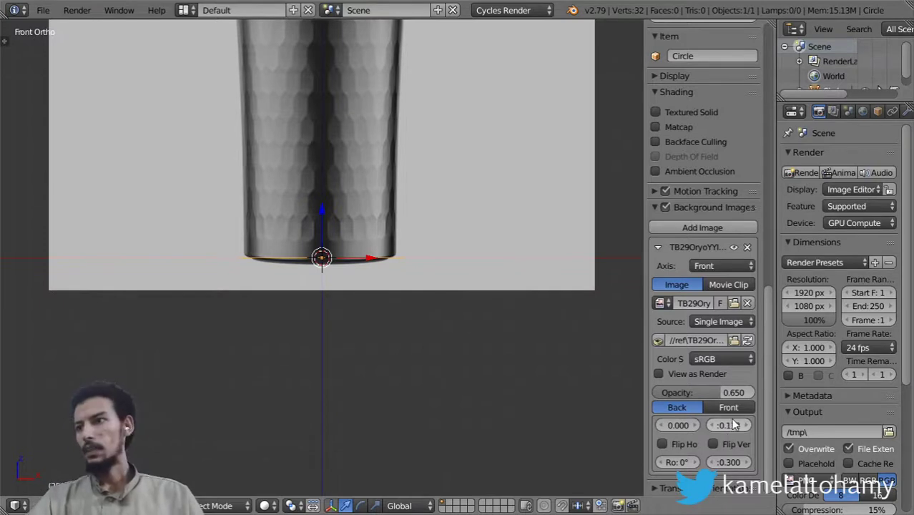
Delete the circle used as a size guide.
key(Delete)
scroll(380, 208, down, 4)
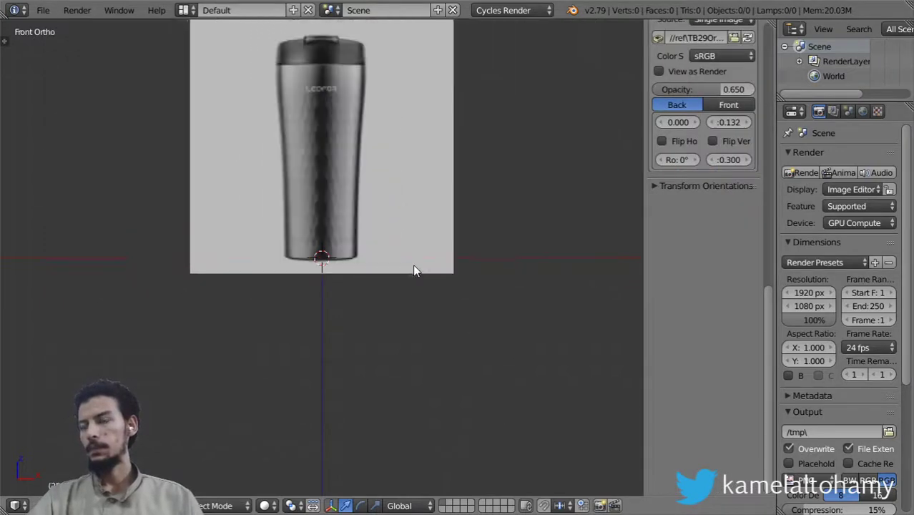
shift+middle_drag(413, 266, 416, 401)
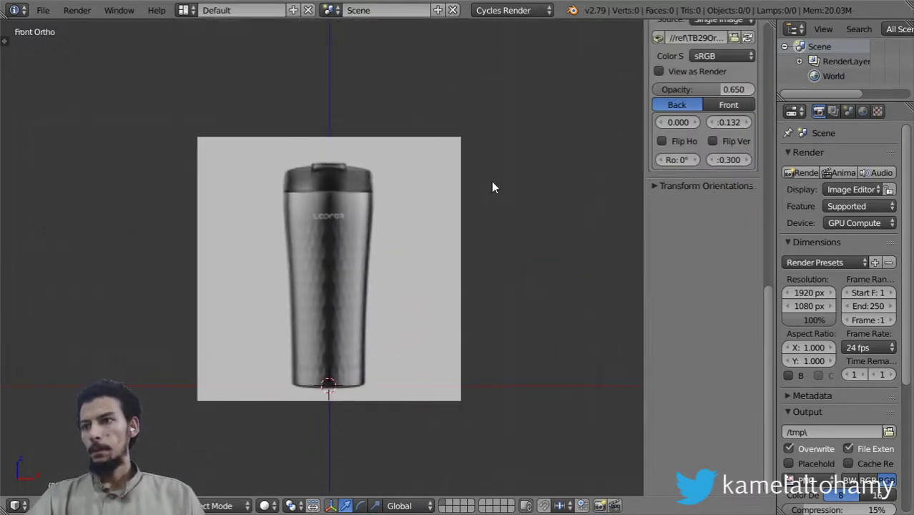
Find the Screencast Keys add-on with the search term "cast" in the user preferences and enable it.
click(40, 12)
click(109, 174)
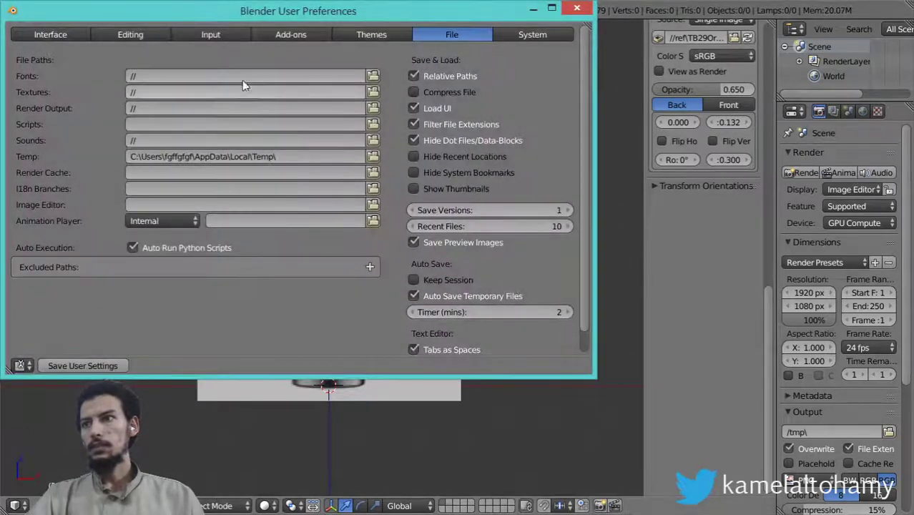
key(ctrl+shift+Tab)
key(ctrl+shift+Tab)
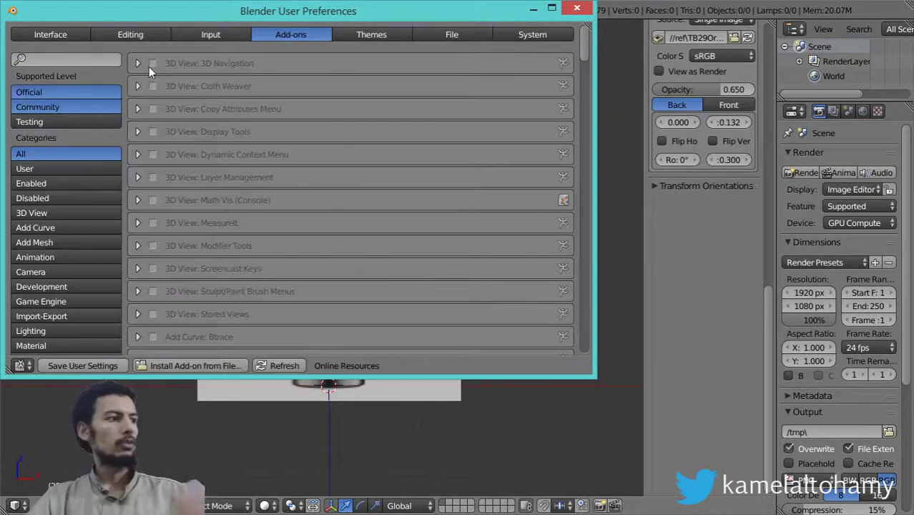
click(71, 60)
text(cast)
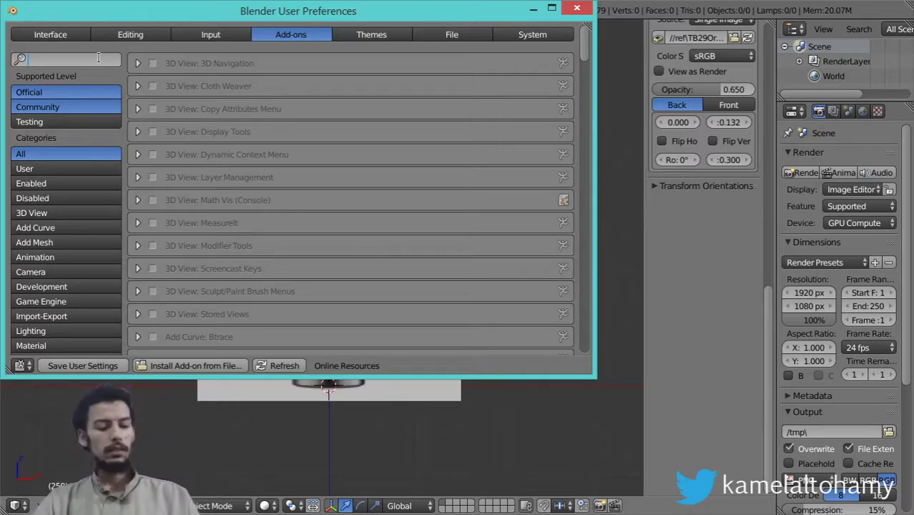
key(Return)
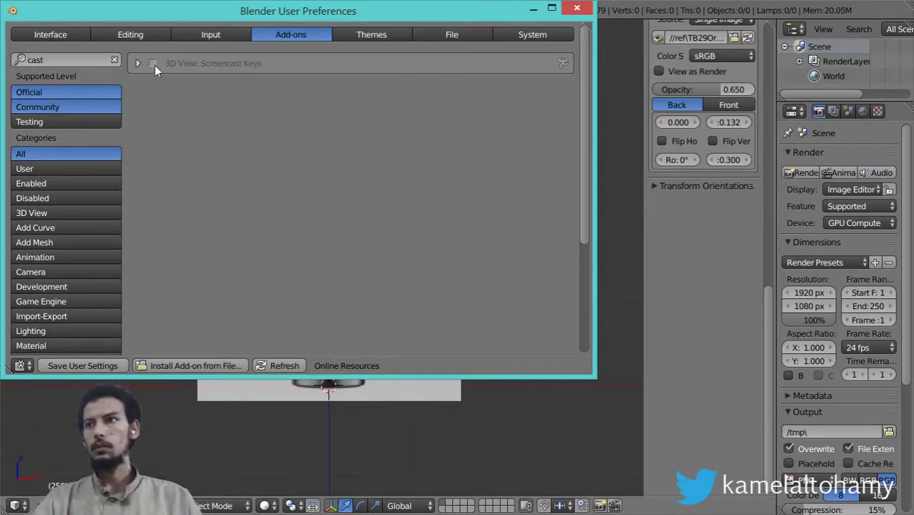
click(152, 63)
click(577, 9)
Start the Screencast Keys display, change its text and icon colour to green, and hide the viewport's properties region.
click(716, 223)
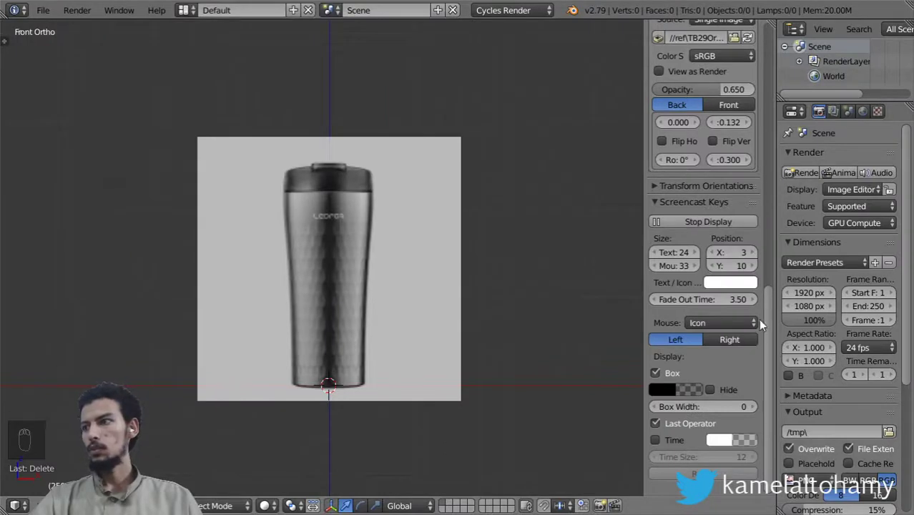
click(730, 282)
mouse_move(760, 136)
mouse_down()
mouse_move(739, 153)
mouse_move(754, 136)
mouse_move(742, 133)
mouse_move(760, 134)
mouse_move(744, 128)
mouse_up()
key(n)
scroll(398, 357, down, 2)
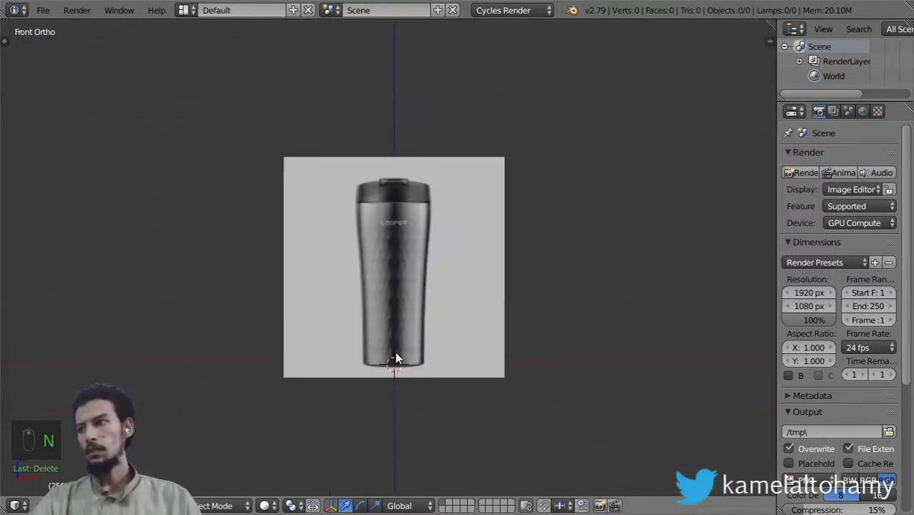
Maximize the 3D viewport and frame the base of the tumbler reference.
key(ctrl+Up)
scroll(572, 331, up, 4)
shift+middle_drag(516, 333, 464, 241)
scroll(467, 334, up, 4)
shift+middle_drag(453, 311, 441, 100)
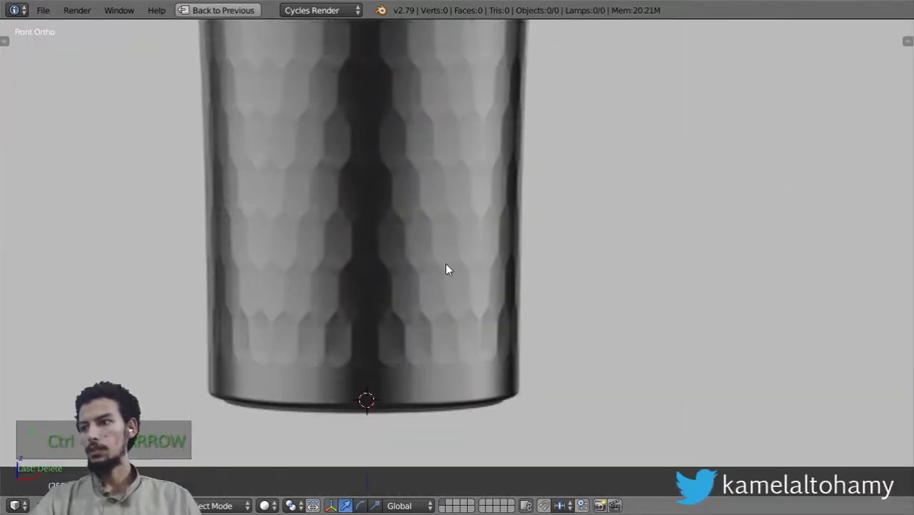
scroll(460, 359, up, 3)
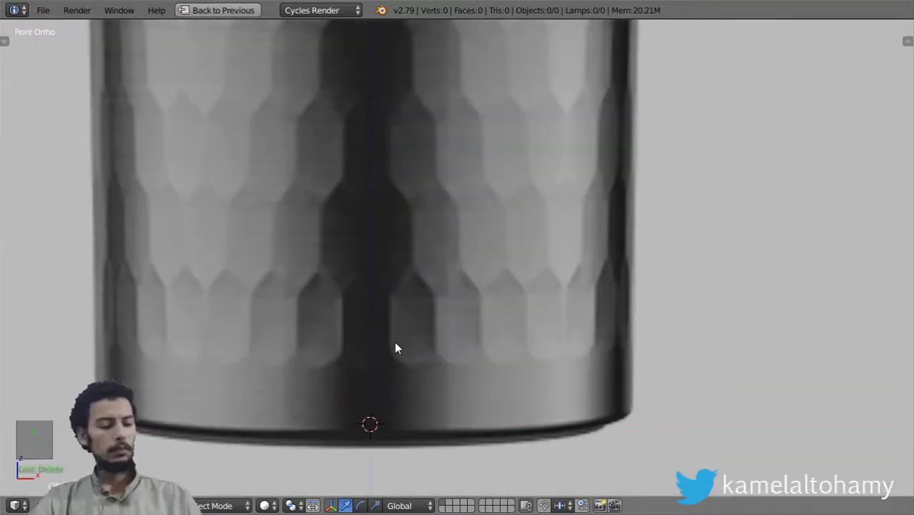
Add a mesh circle at the base of the tumbler reference.
scroll(396, 337, down, 6)
scroll(395, 328, up, 7)
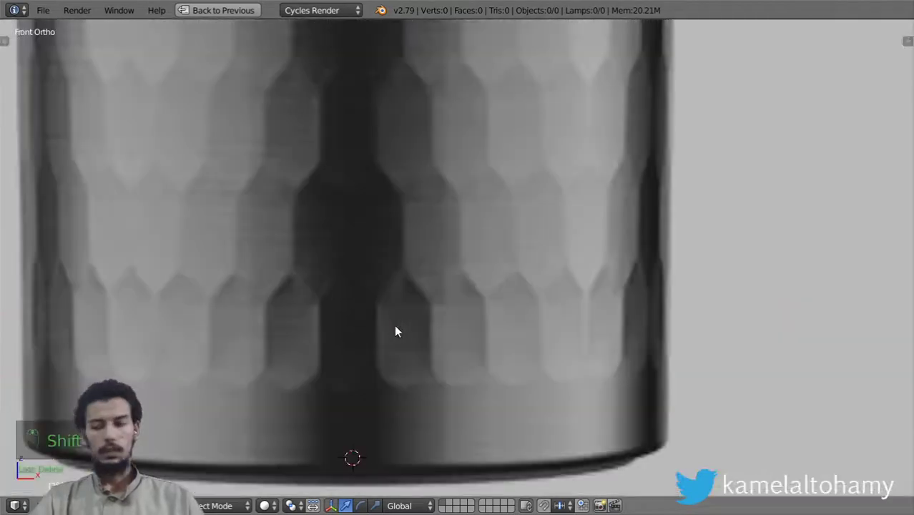
key(shift+a)
mouse_move(380, 297)
click(439, 318)
scroll(556, 364, down, 3)
scroll(616, 409, up, 2)
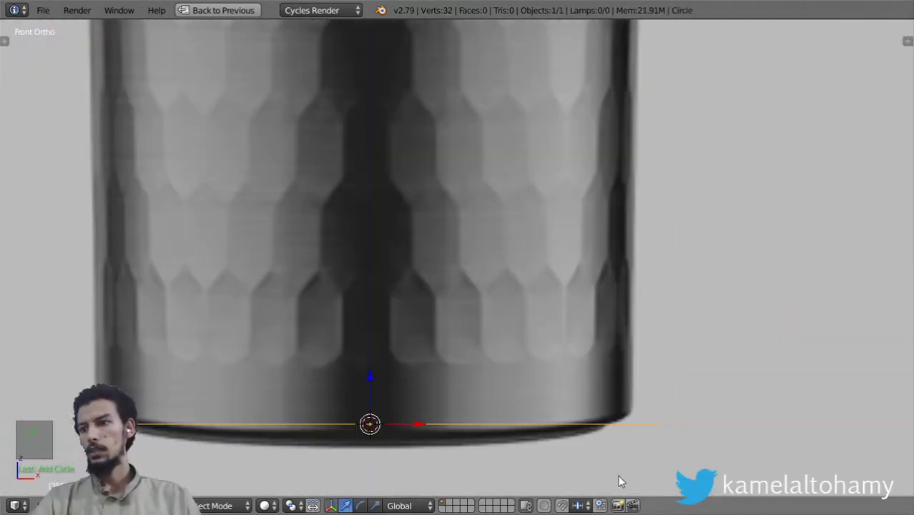
Move the circle up onto the plain base band, scale it to the tumbler's width and centre it along X.
key(Tab)
key(g)
click(510, 434)
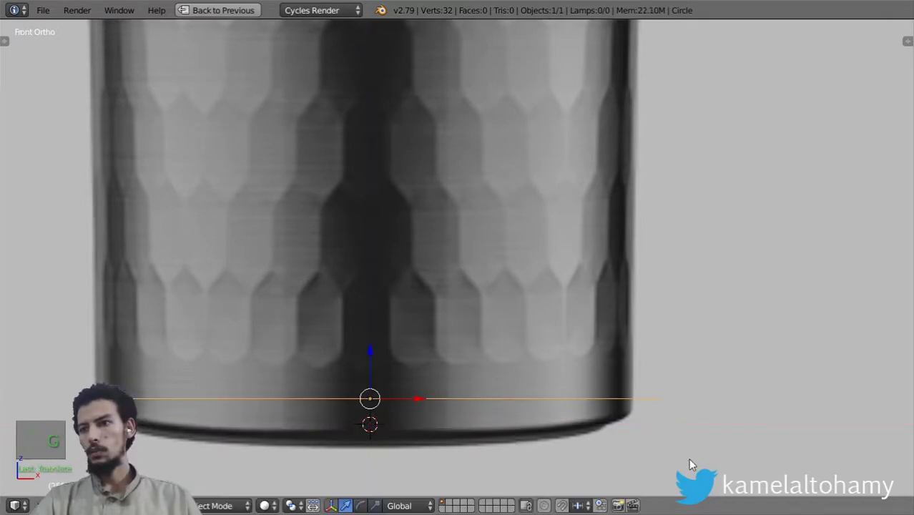
key(s)
click(663, 444)
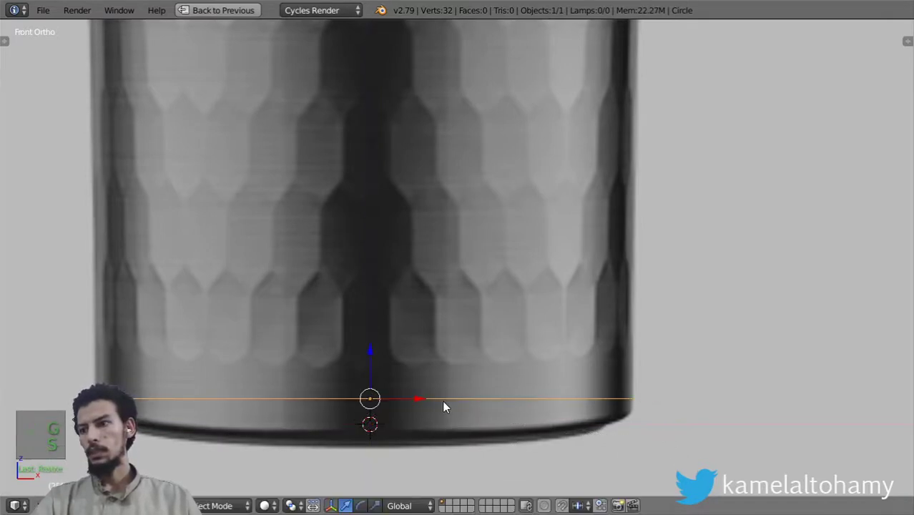
key(g)
key(x)
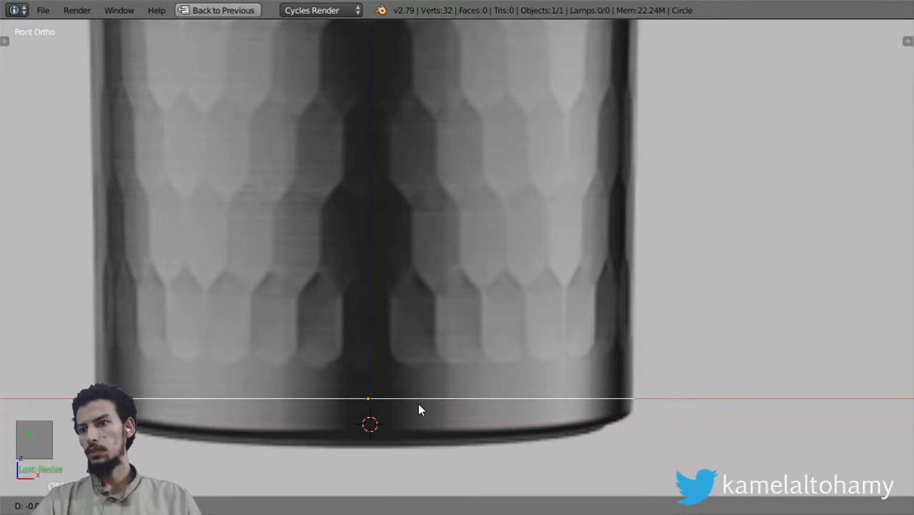
click(418, 406)
Extrude the circle's edge loop slightly downward to where the tumbler's base starts to curve inward.
scroll(434, 304, down, 5)
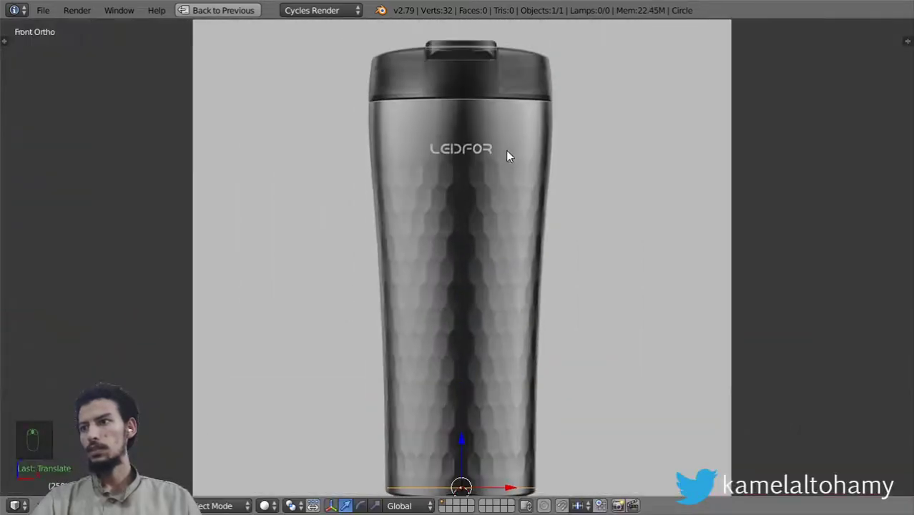
shift+middle_drag(502, 333, 537, 169)
scroll(554, 376, up, 6)
shift+middle_drag(554, 376, 495, 243)
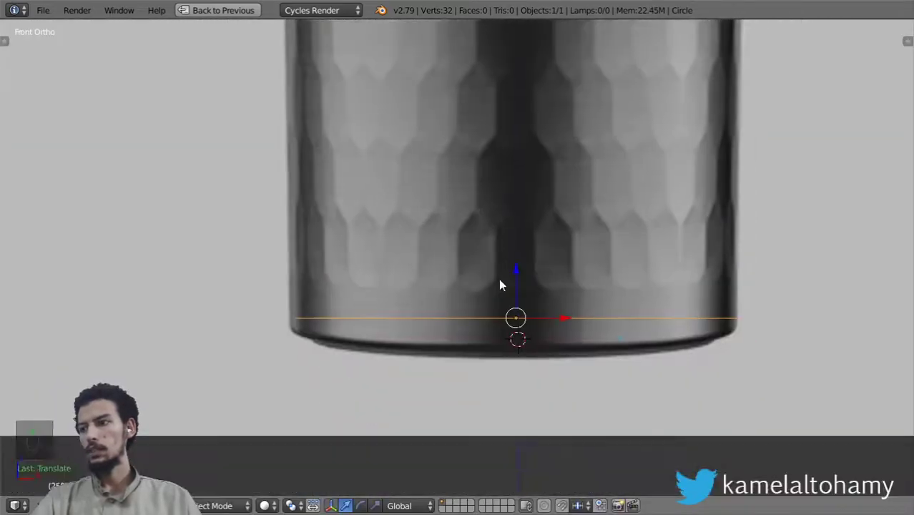
scroll(577, 361, up, 2)
key(Tab)
shift+middle_drag(620, 382, 489, 275)
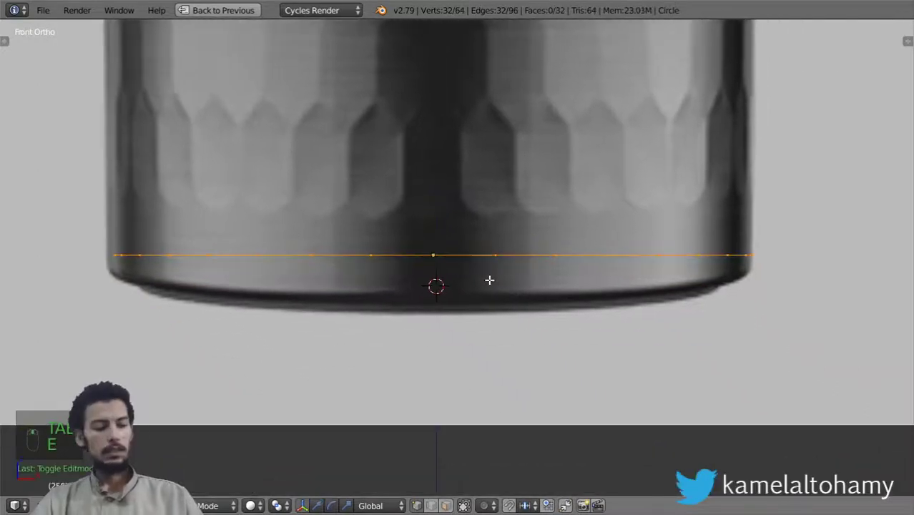
key(e)
click(489, 302)
Select the upper edge loop of the base band and extrude it upward to the lower end of the faceted pattern.
scroll(489, 286, down, 2)
alt+right_click(472, 254)
scroll(494, 243, down, 3)
shift+middle_drag(507, 236, 507, 267)
scroll(509, 343, up, 3)
key(e)
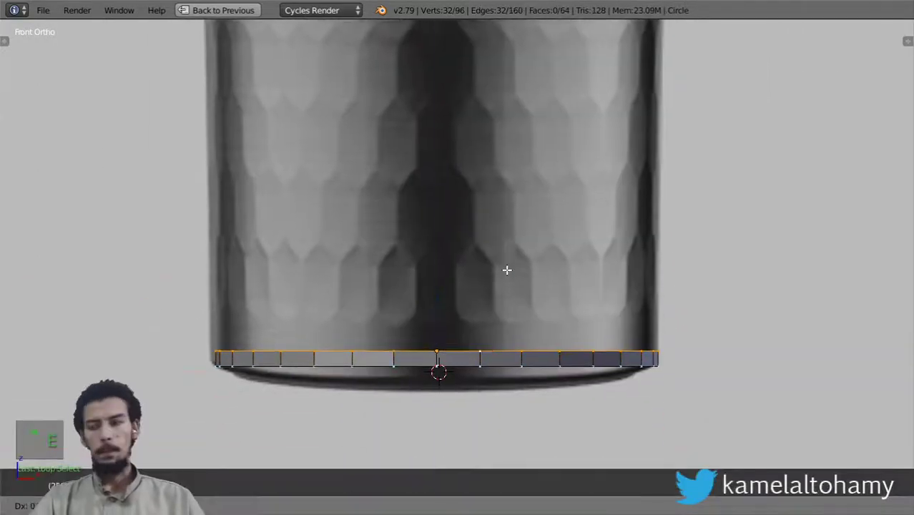
click(509, 238)
scroll(509, 243, down, 3)
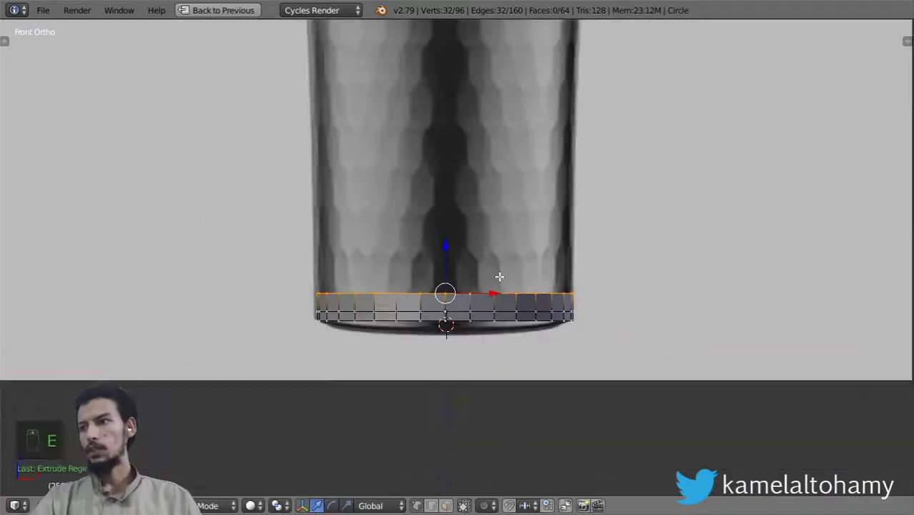
Extrude the upper ring to about mid-height of the faceted area and widen it horizontally to the tumbler's outline.
shift+middle_drag(508, 77, 479, 272)
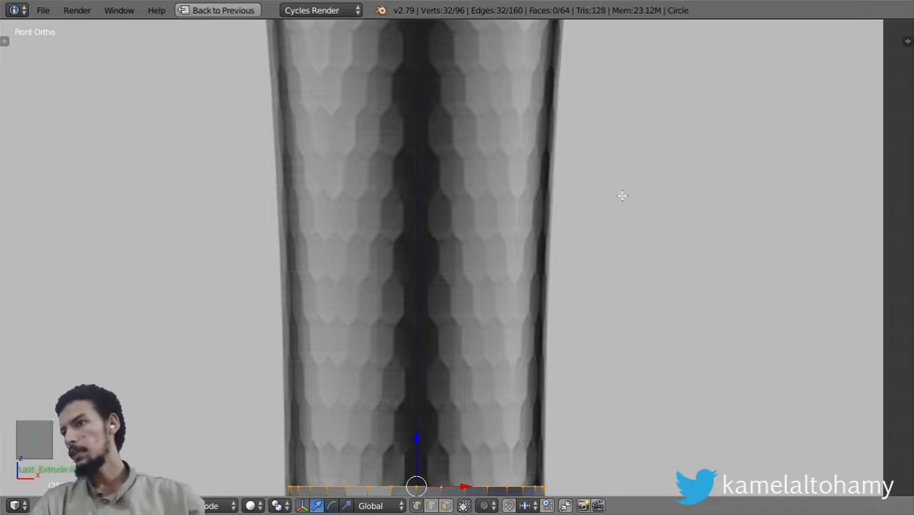
scroll(432, 206, down, 3)
shift+scroll(469, 236, up, 3)
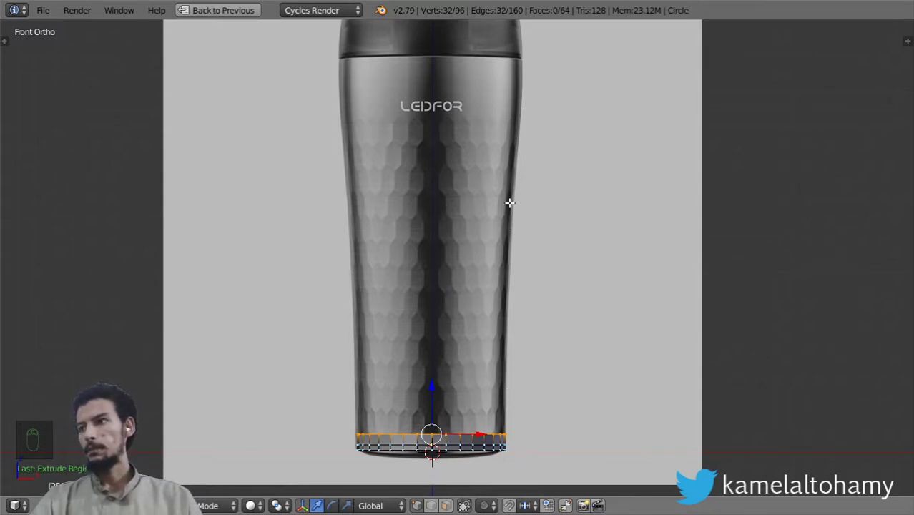
key(e)
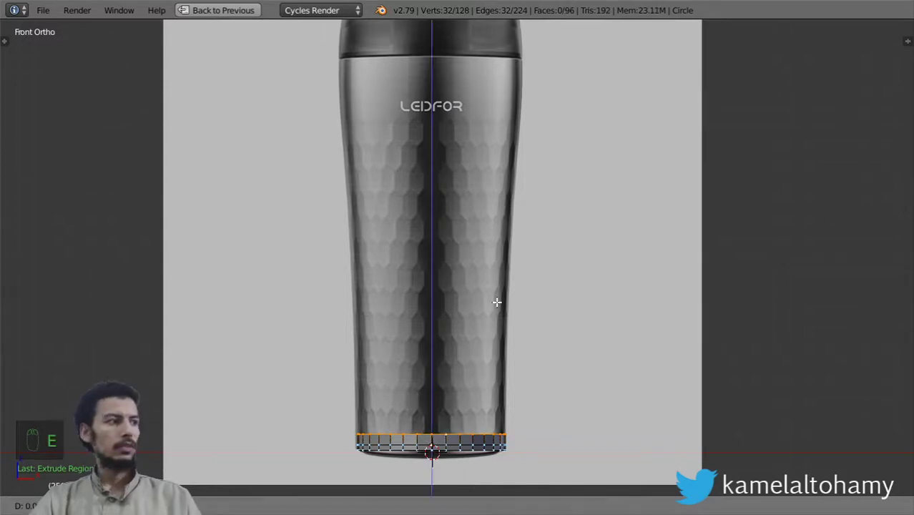
click(505, 83)
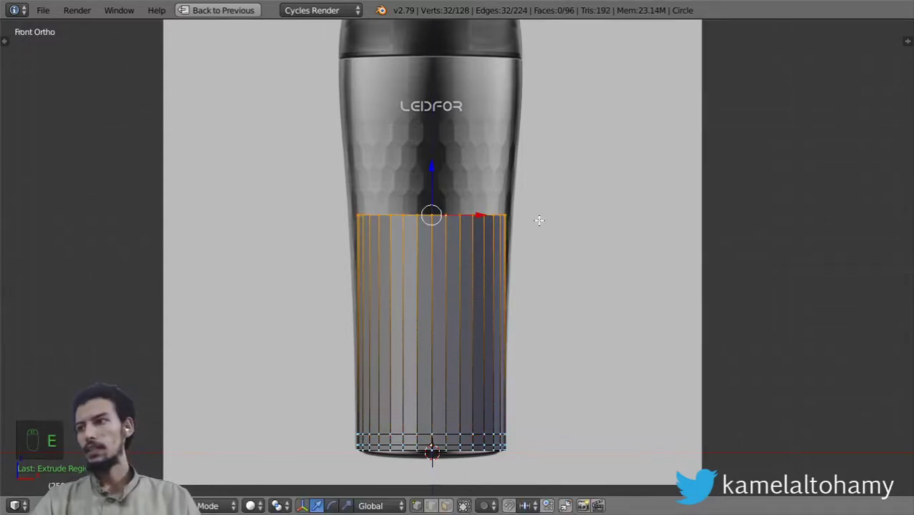
scroll(539, 220, up, 4)
key(s)
key(shift+z)
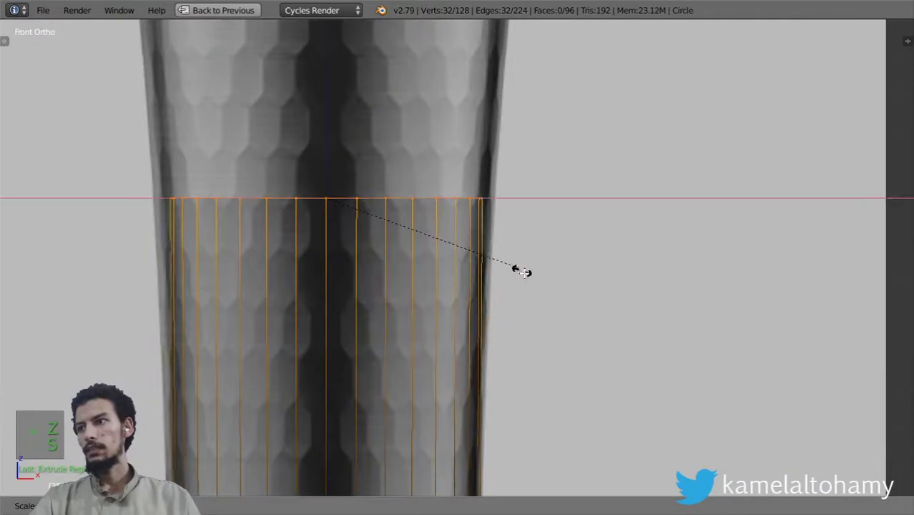
click(531, 289)
Extrude the ring up to the bottom of the LEIDFOR logo and widen it horizontally to the reference outline.
scroll(530, 289, down, 4)
scroll(487, 295, up, 4)
key(e)
click(498, 173)
key(s)
key(shift+z)
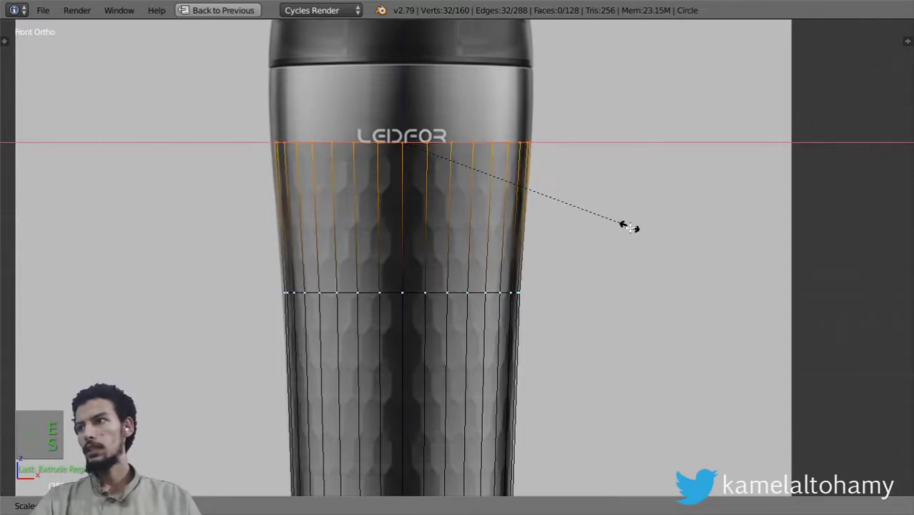
click(628, 226)
Move the ring at the logo down along Z so it sits just below the lettering.
scroll(595, 321, up, 4)
shift+middle_drag(544, 282, 565, 229)
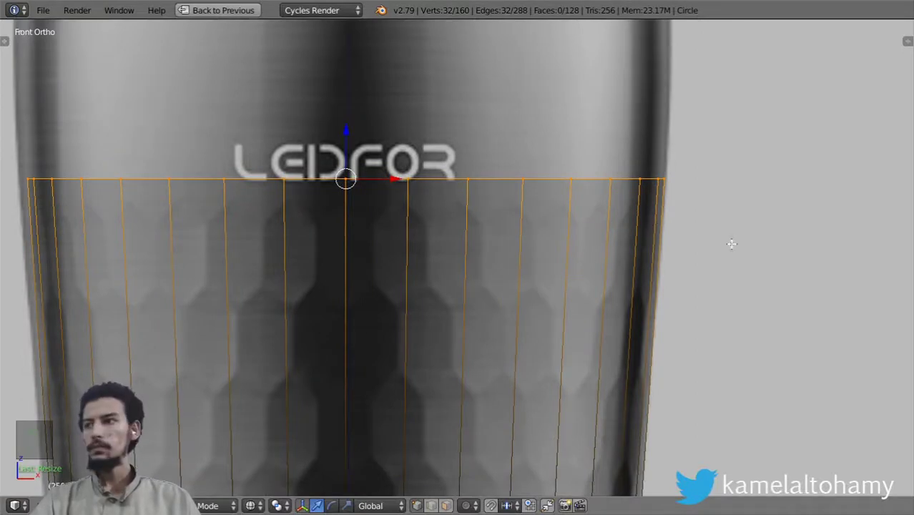
shift+scroll(653, 210, down, 1)
key(g)
key(z)
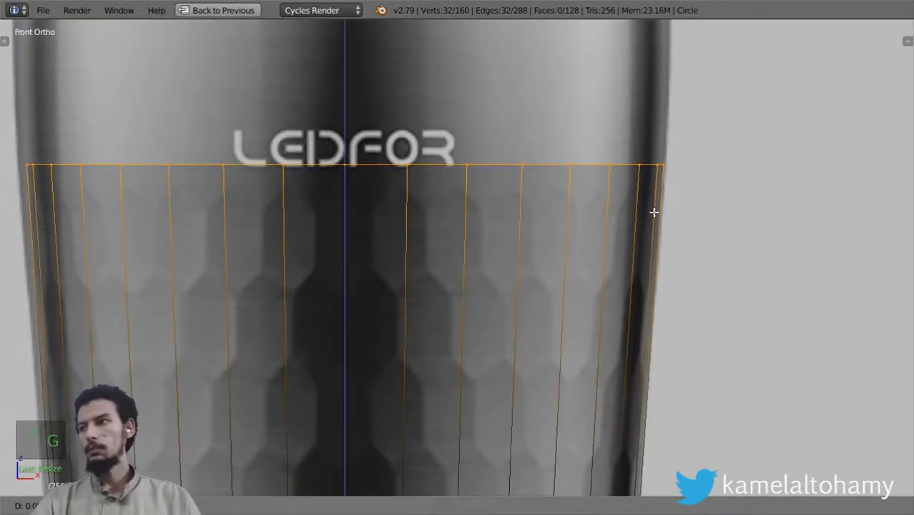
click(658, 235)
scroll(660, 234, down, 2)
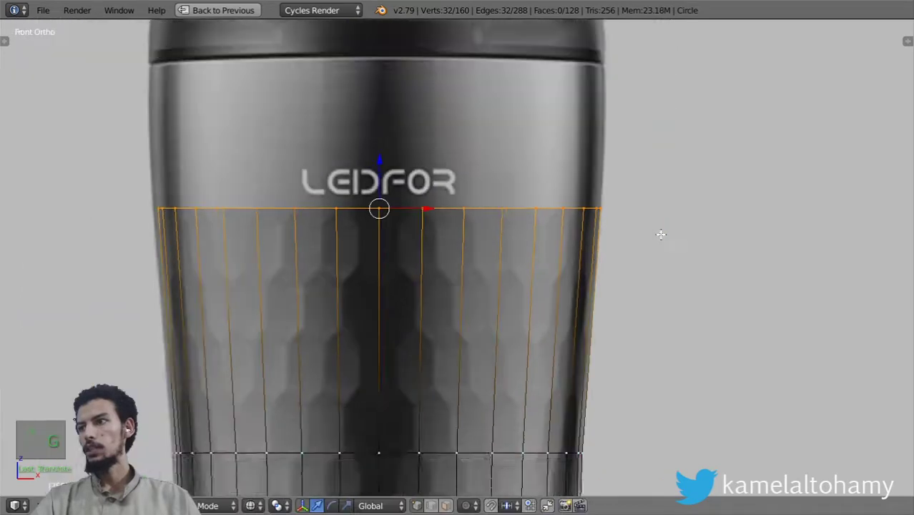
Extrude the ring below the logo up to the lid seam and widen it slightly along X.
shift+middle_drag(661, 234, 649, 274)
key(e)
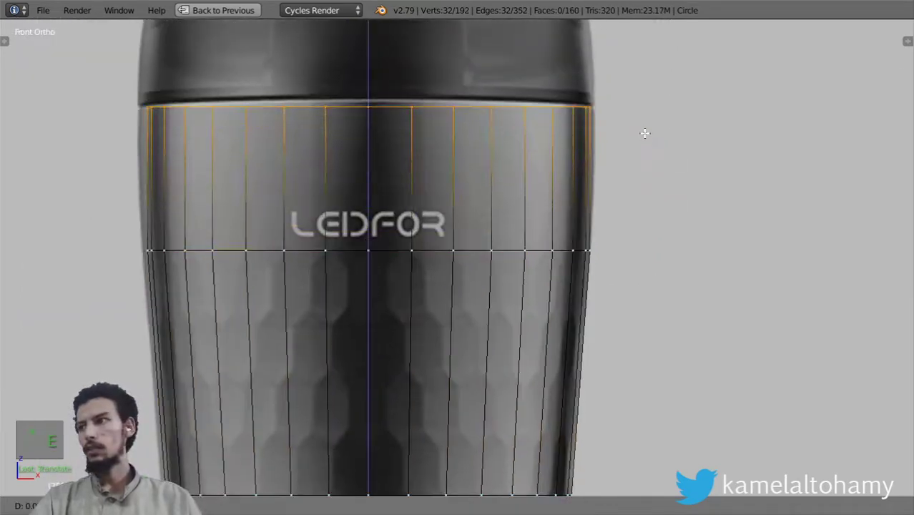
click(647, 130)
key(s)
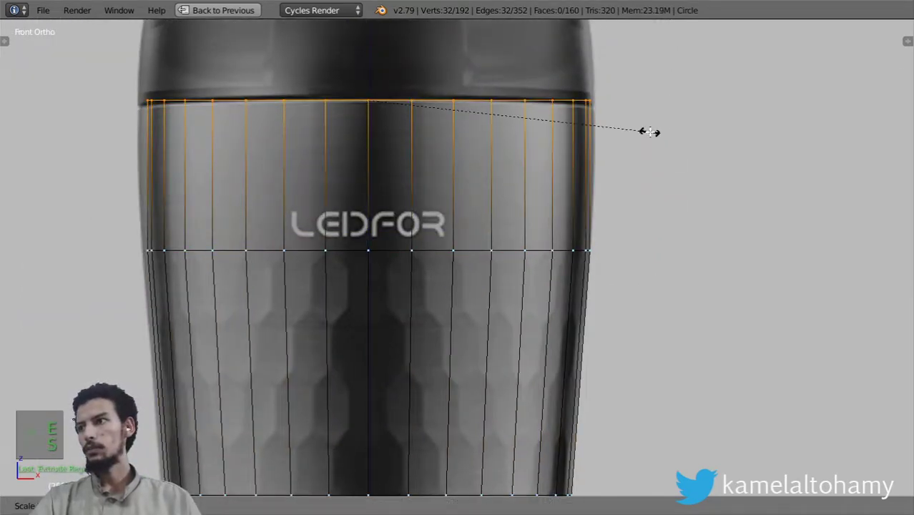
right_click(649, 131)
key(s)
key(x)
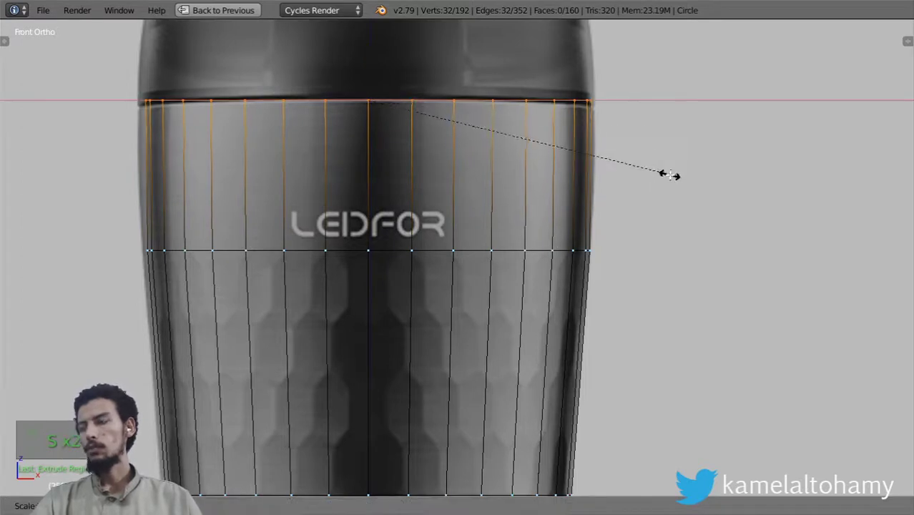
click(681, 213)
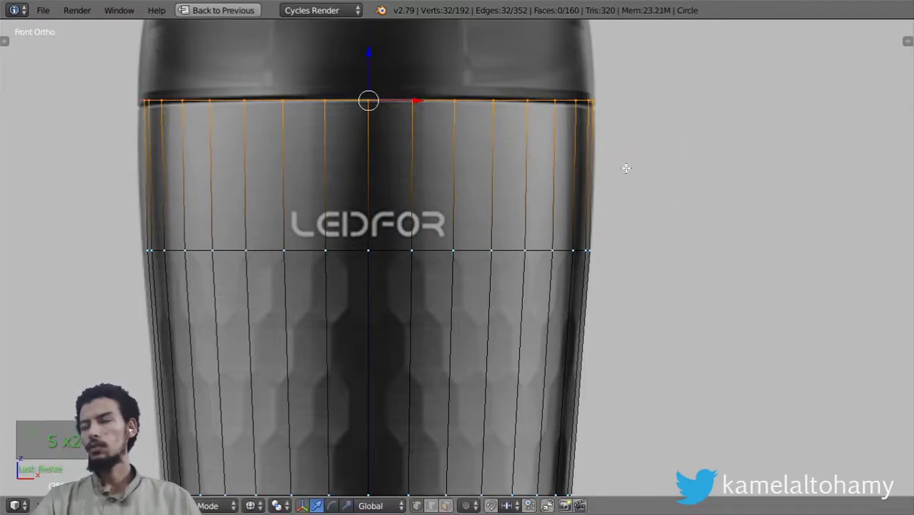
Lower the topmost ring slightly onto the body's upper rim and scale it horizontally to the outline.
key(g)
click(373, 60)
key(s)
key(shift+z)
click(692, 182)
Add an edge loop just above the logo, widen it to the bulging outline and check the body's shape.
key(ctrl+r)
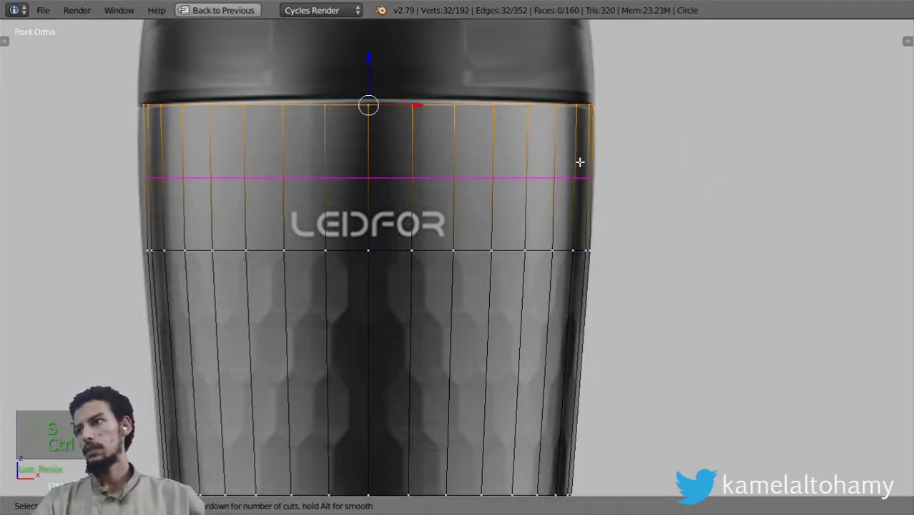
click(579, 162)
key(s)
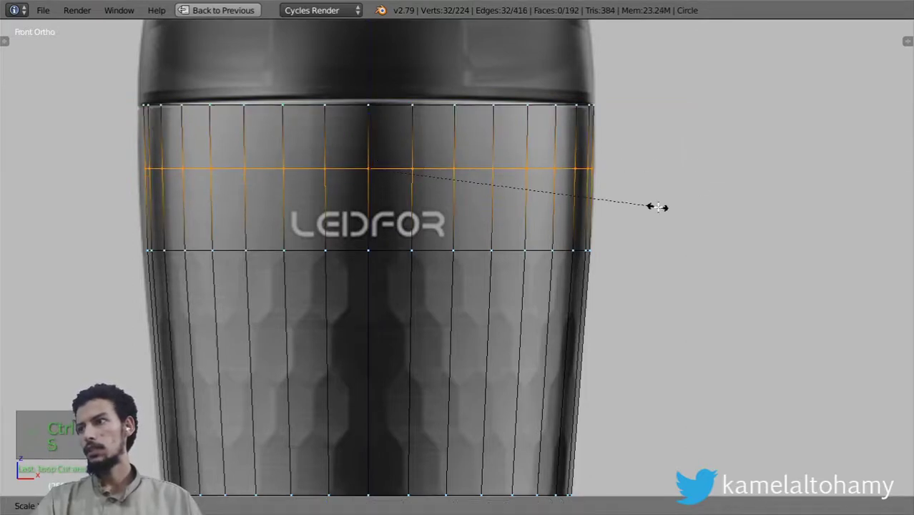
click(690, 269)
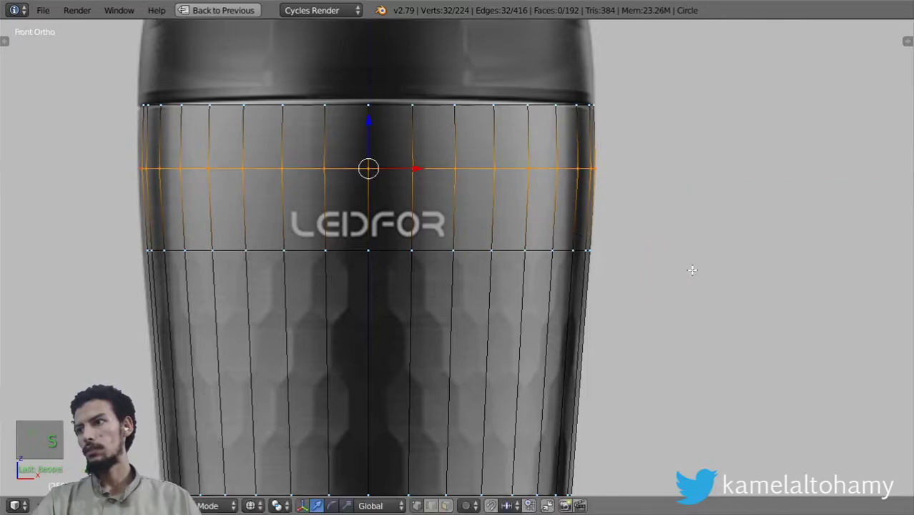
scroll(482, 249, down, 5)
key(z)
key(Tab)
scroll(466, 227, up, 5)
Cut two edge loops into the long faceted section and scale them horizontally to fit the tapering outline.
key(Tab)
key(z)
scroll(468, 247, up, 3)
shift+middle_drag(473, 330, 485, 251)
scroll(486, 251, up, 3)
shift+middle_drag(495, 327, 499, 276)
key(ctrl+r)
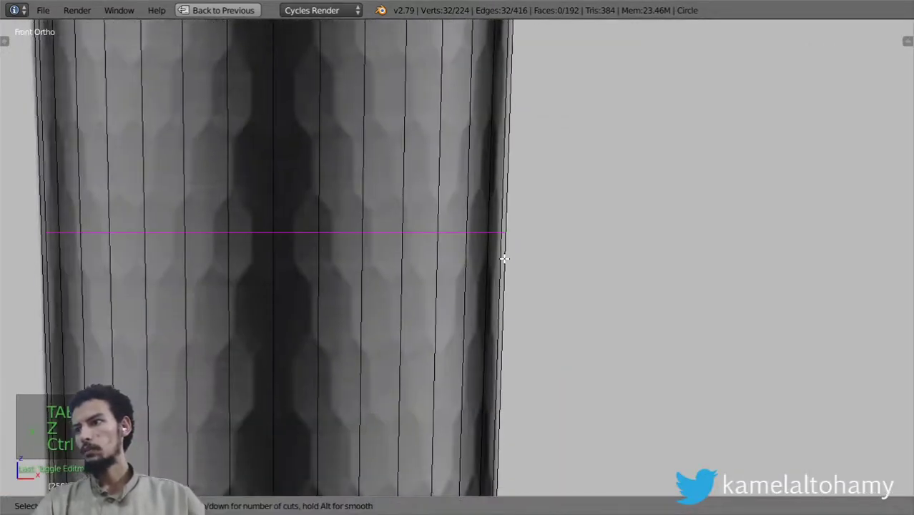
scroll(504, 259, up, 2)
scroll(504, 259, down, 1)
click(504, 259)
right_click(504, 258)
key(s)
key(x)
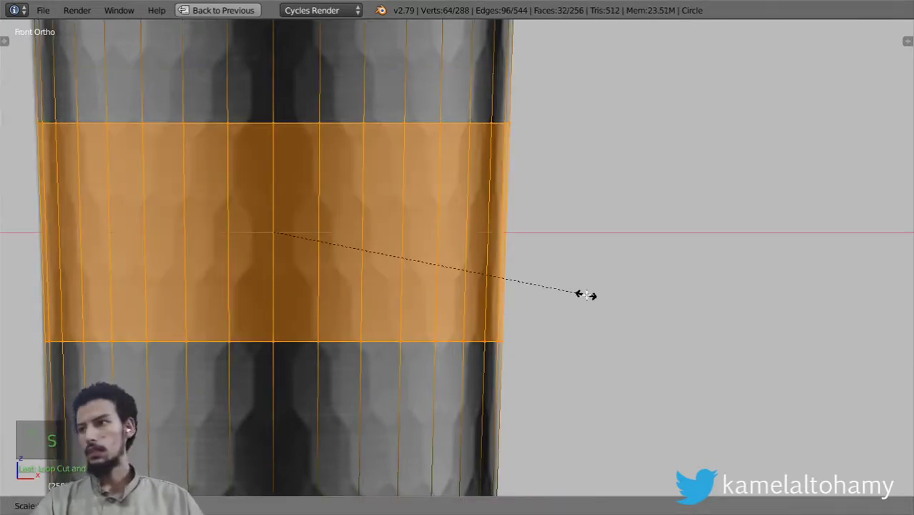
click(520, 321)
Compare the body mesh with the reference outline in wireframe and solid shading, from base to lid seam.
scroll(520, 321, down, 4)
key(z)
key(z)
key(Tab)
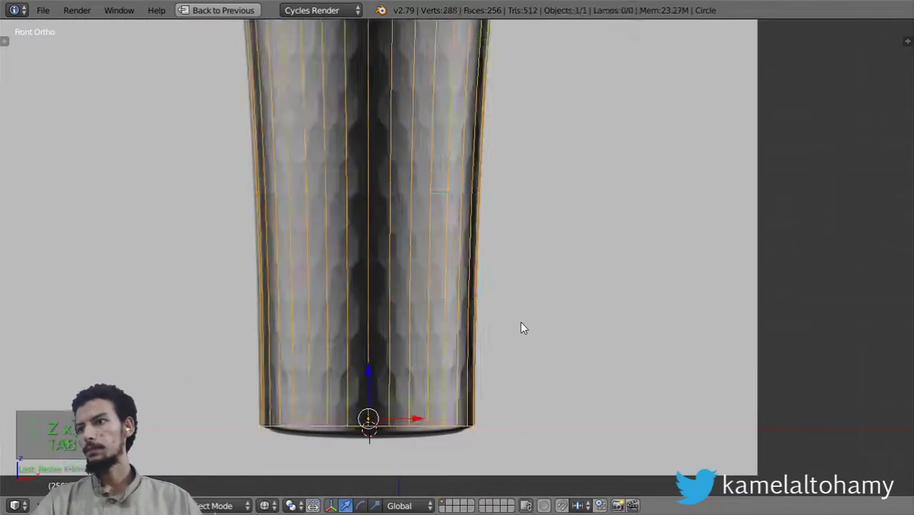
scroll(520, 321, down, 5)
key(z)
scroll(520, 321, up, 4)
shift+scroll(520, 321, up, 11)
scroll(519, 321, up, 3)
shift+scroll(520, 321, down, 2)
shift+scroll(519, 327, up, 3)
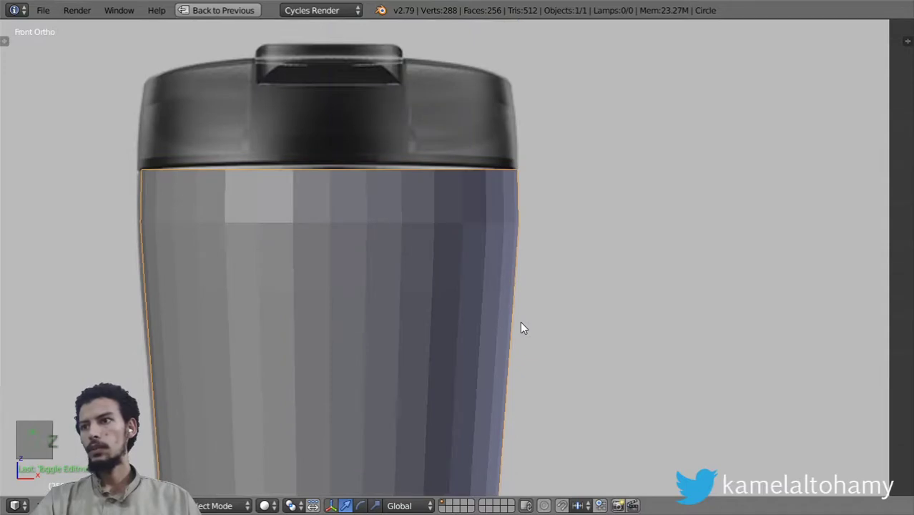
Select the body's bottom edge loop in wireframe shading and extrude it slightly downward along Z.
key(Tab)
scroll(520, 322, down, 7)
scroll(519, 321, up, 3)
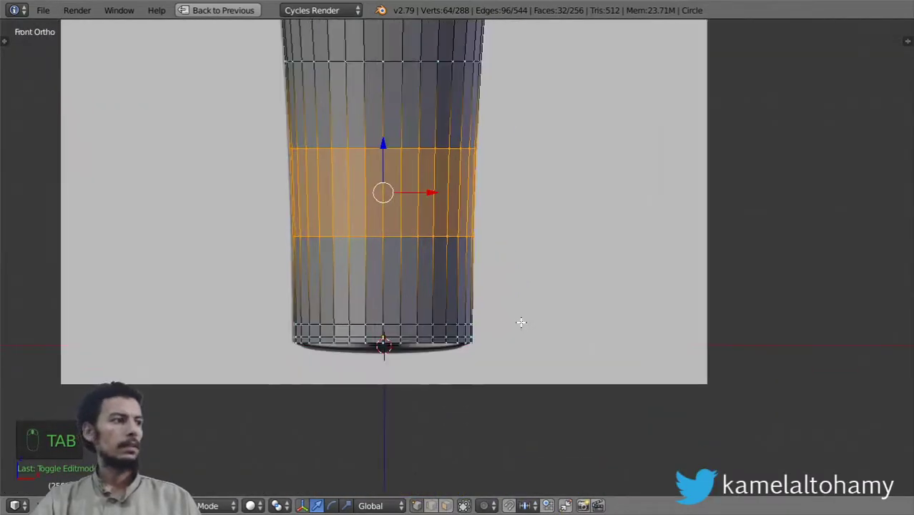
scroll(520, 321, up, 3)
shift+scroll(520, 321, down, 3)
scroll(509, 315, up, 2)
key(z)
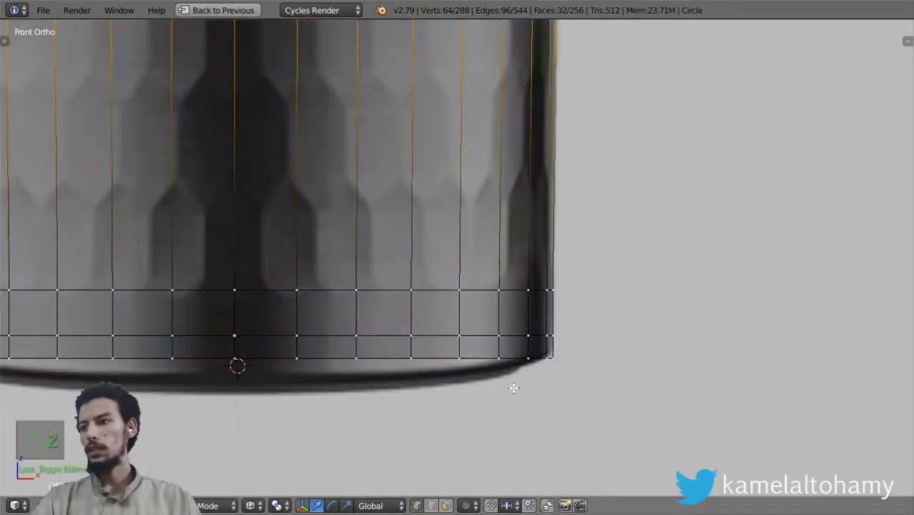
scroll(461, 347, down, 2)
scroll(443, 375, up, 2)
alt+click(442, 377)
shift+middle_drag(502, 414, 614, 313)
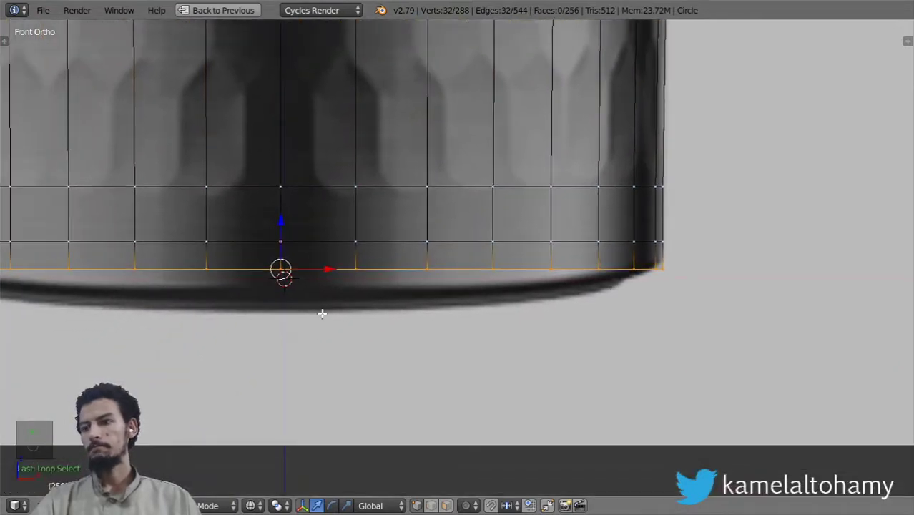
key(e)
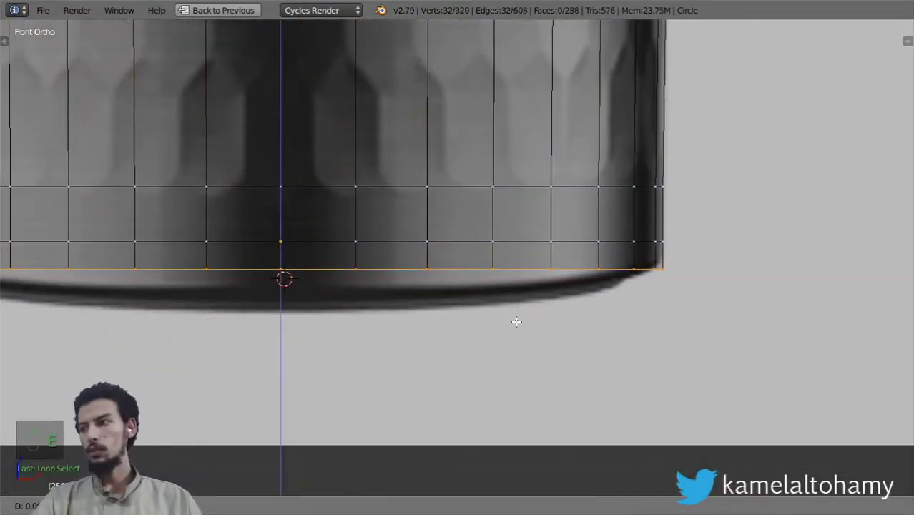
click(516, 329)
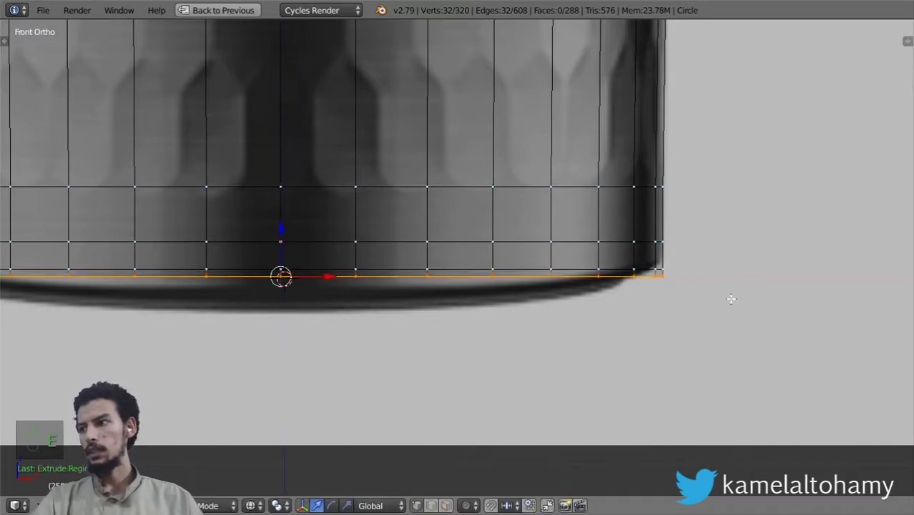
Move the base's extruded bottom edge loop slightly up along Z and scale it inwards to meet the rounded outline.
scroll(679, 304, up, 1)
key(g)
key(z)
click(681, 316)
key(s)
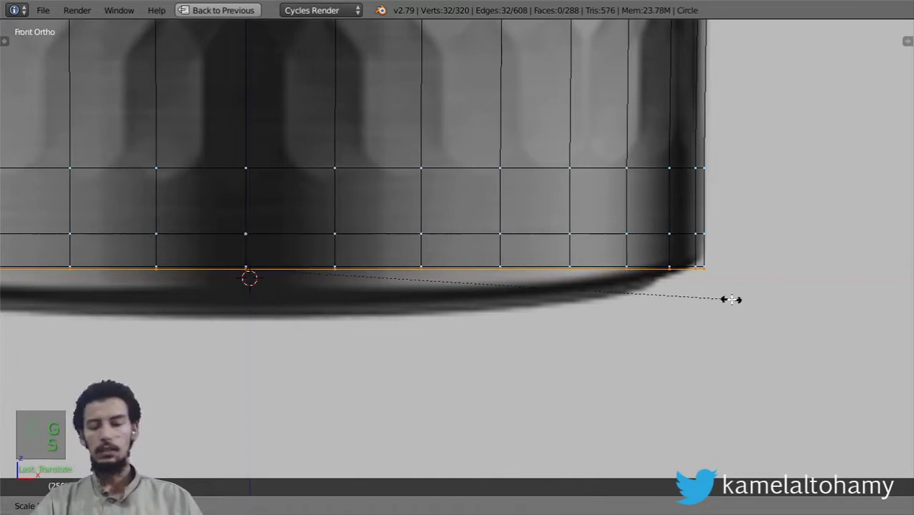
click(709, 307)
scroll(538, 286, down, 2)
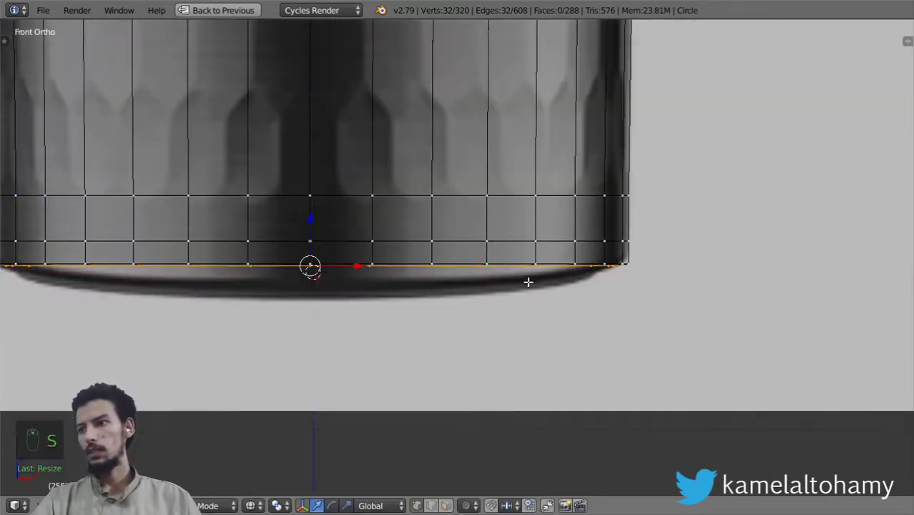
Extrude the base's bottom edge loop downward to just above the lowest point of the reference outline.
shift+middle_drag(533, 282, 575, 268)
key(e)
middle_click(579, 286)
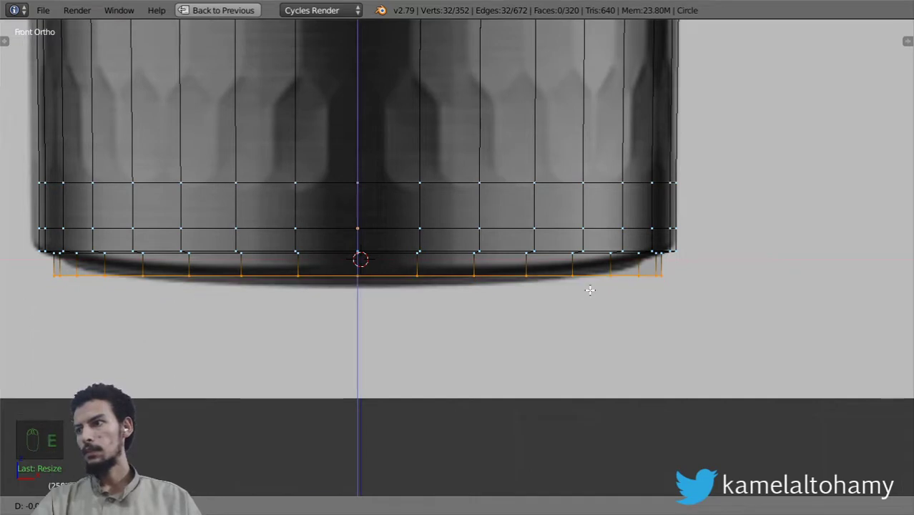
click(588, 289)
scroll(727, 303, up, 1)
scroll(636, 289, up, 2)
Lower the edge loop above the new bottom ring slightly along Z to fit the base's curve.
alt+right_click(593, 250)
drag(285, 198, 286, 203)
alt+right_click(496, 287)
alt+right_click(494, 257)
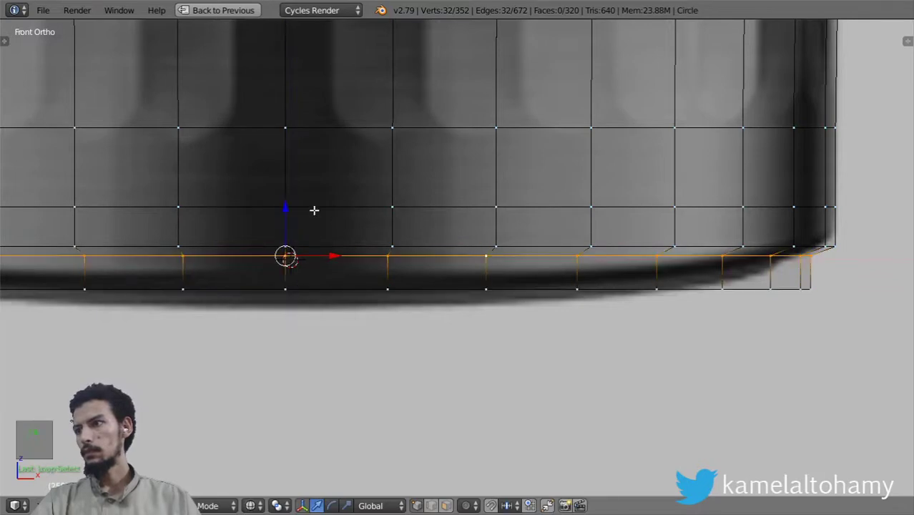
key(g)
key(z)
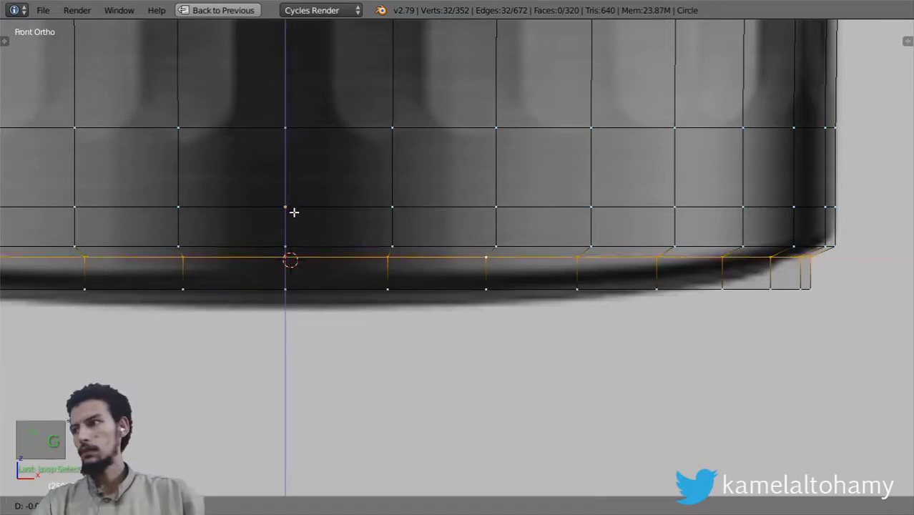
click(293, 213)
Adjust the height of the base's lowest edge loop and extrude it inwards to start the underside.
alt+right_click(425, 285)
key(z)
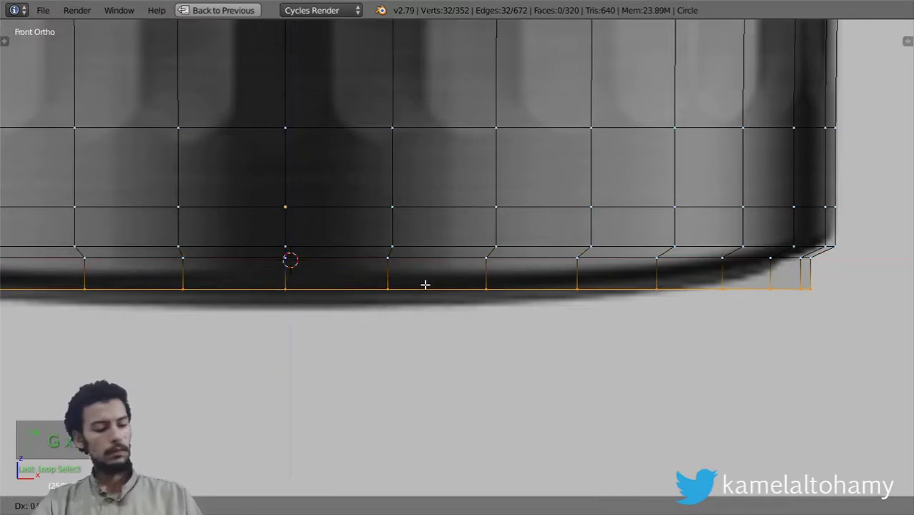
click(425, 282)
scroll(510, 300, down, 4)
key(e)
key(s)
key(x)
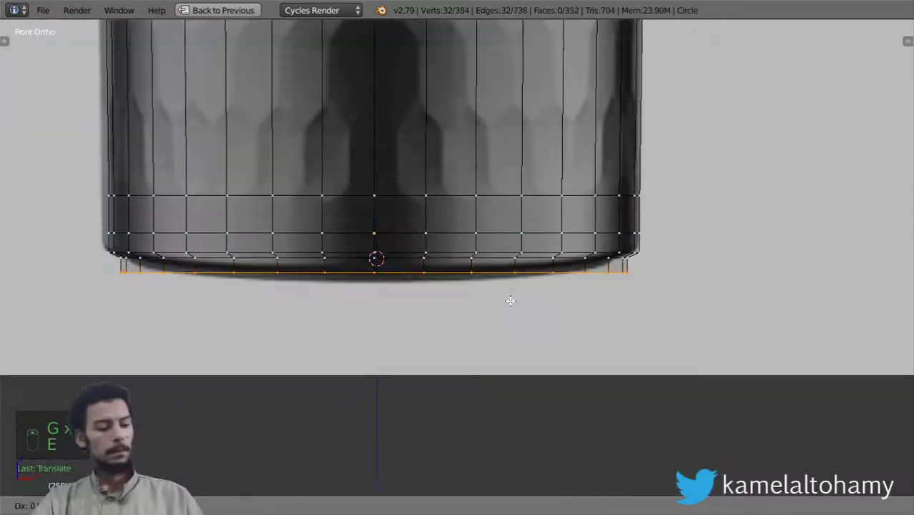
click(510, 301)
Extrude the underside's inner edge loop further towards the centre and fill the remaining opening with a face.
middle_drag(527, 297, 547, 235)
key(z)
key(e)
key(s)
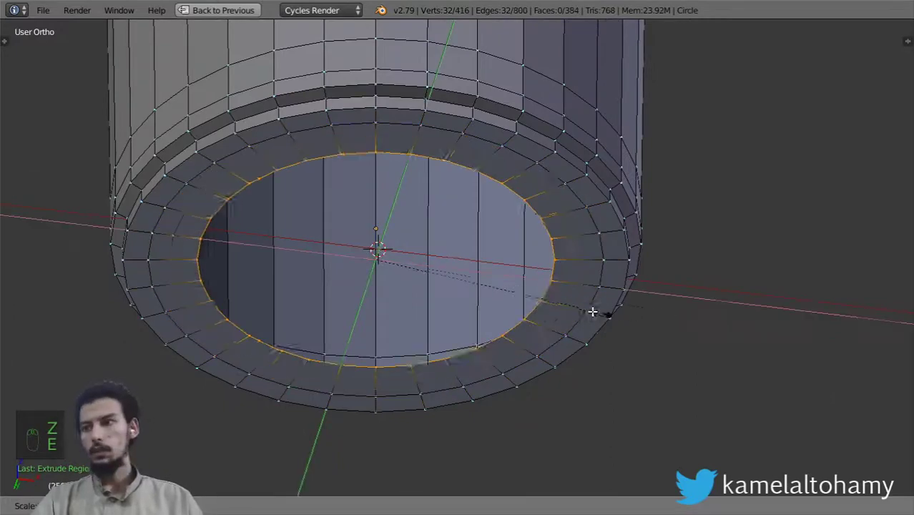
click(465, 293)
key(f)
Cut a supporting edge loop into the underside's narrow outer ring, close to its outer edge.
scroll(564, 301, up, 3)
ctrl+scroll(576, 255, down, 3)
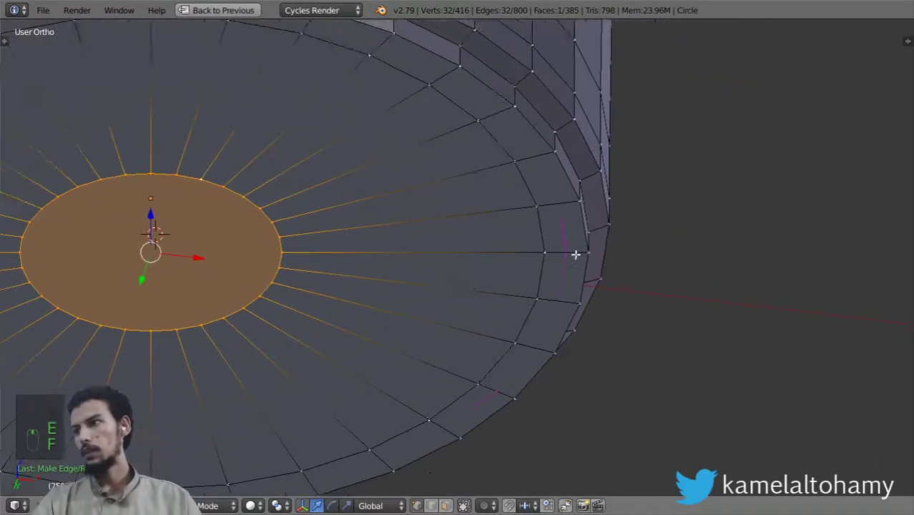
key(ctrl+r)
click(575, 254)
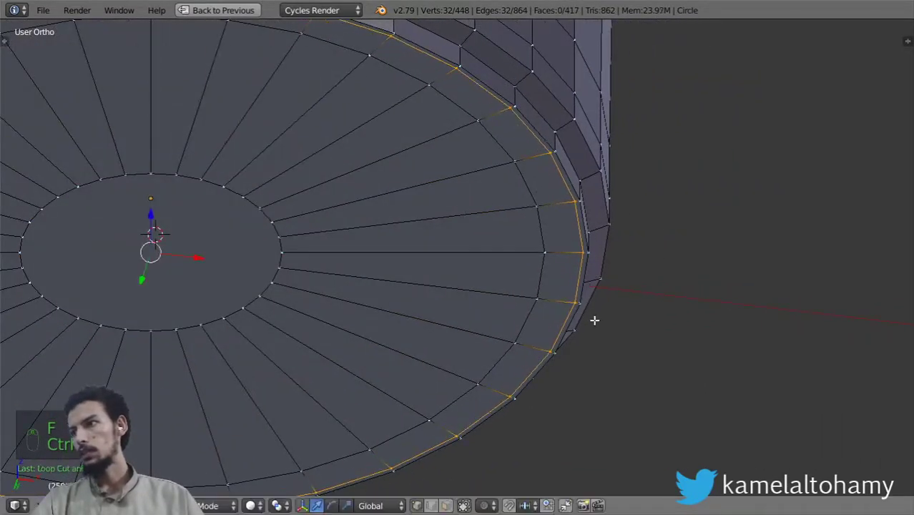
click(593, 319)
Cut three supporting edge loops along the base's stepped rim, close to its upper crease and lower edge.
scroll(586, 264, down, 2)
middle_drag(557, 282, 532, 311)
scroll(531, 311, up, 5)
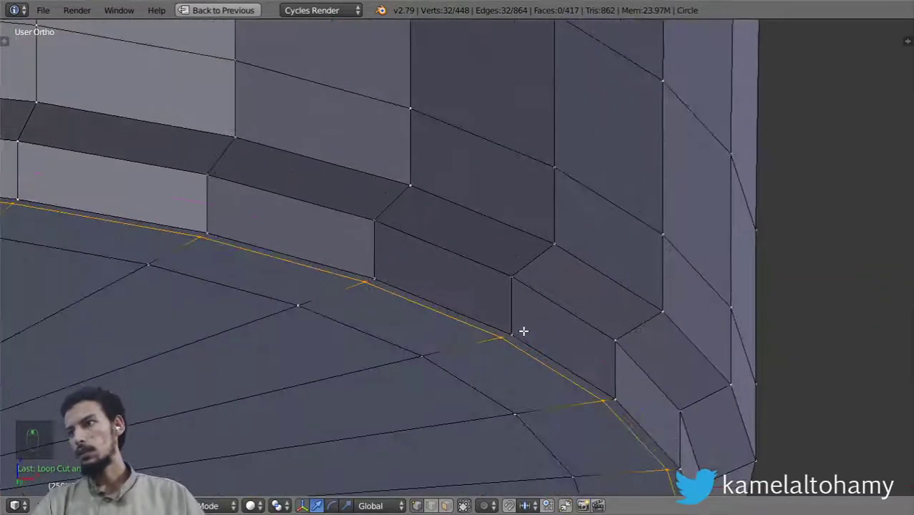
key(ctrl+r)
click(531, 279)
click(530, 280)
key(ctrl+r)
click(533, 267)
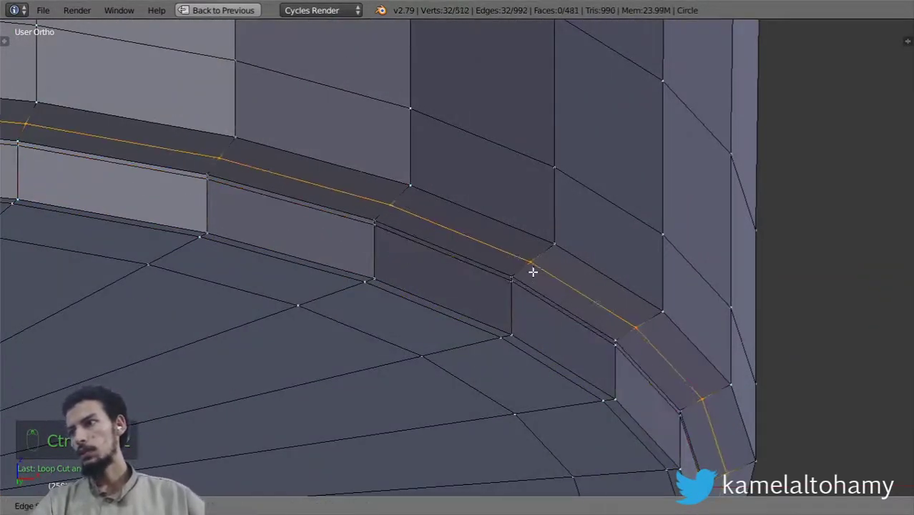
click(531, 302)
key(ctrl+r)
click(519, 317)
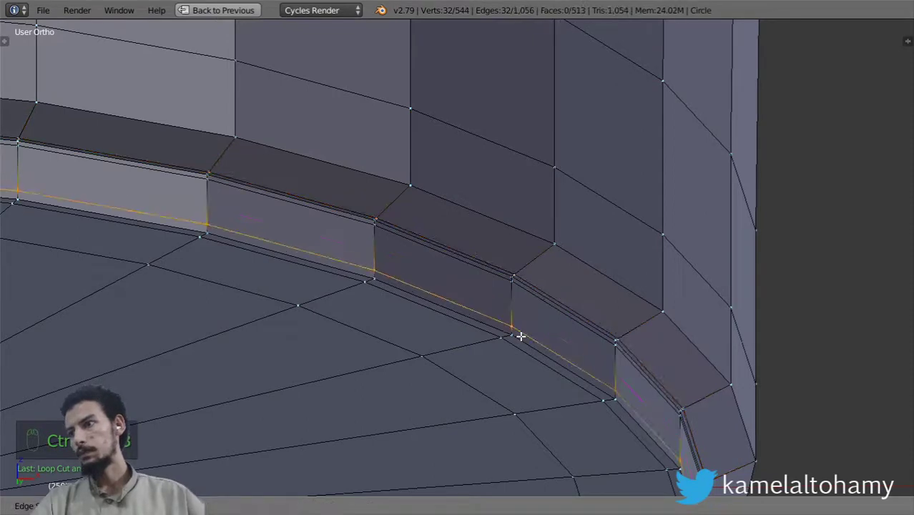
click(522, 336)
Leave mesh editing and check the whole body from below and against the front reference image.
key(Tab)
scroll(522, 334, down, 15)
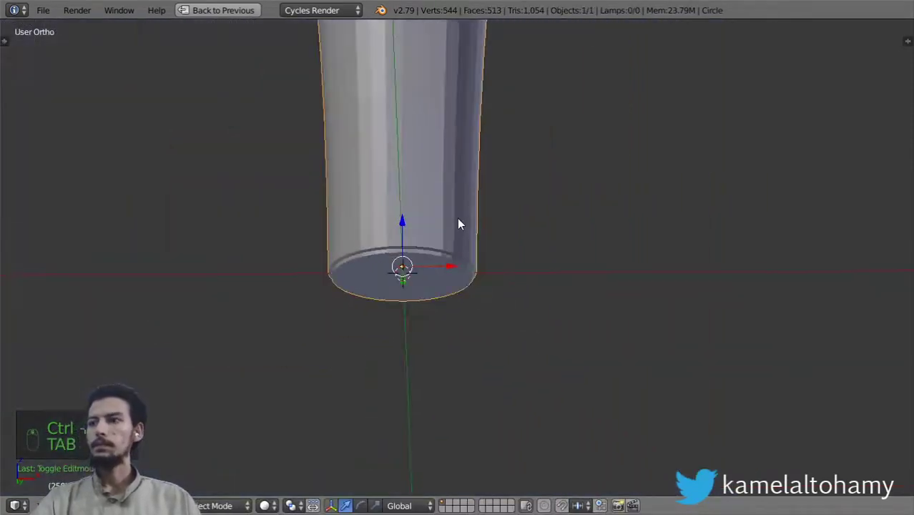
middle_drag(458, 218, 463, 261)
key(KP_1)
scroll(464, 262, down, 3)
shift+scroll(464, 262, up, 5)
scroll(464, 261, up, 5)
shift+scroll(464, 262, up, 9)
scroll(463, 266, up, 2)
scroll(477, 266, down, 5)
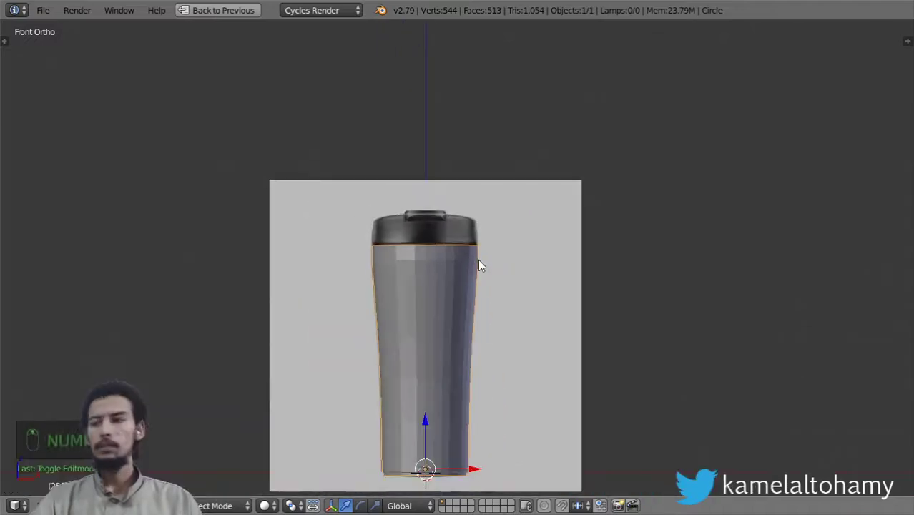
Examine the body's base and the lid's reference outline in wireframe shading from the front.
key(z)
scroll(454, 322, up, 4)
shift+middle_drag(450, 324, 463, 193)
shift+scroll(463, 192, up, 1)
shift+middle_drag(453, 161, 523, 353)
scroll(462, 265, up, 5)
scroll(512, 331, up, 2)
shift+middle_drag(503, 218, 563, 313)
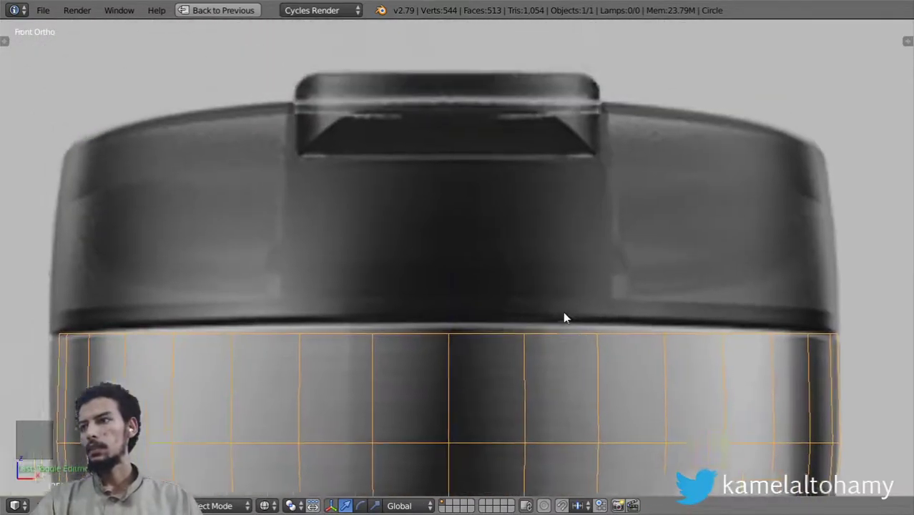
scroll(567, 307, up, 1)
scroll(567, 307, down, 3)
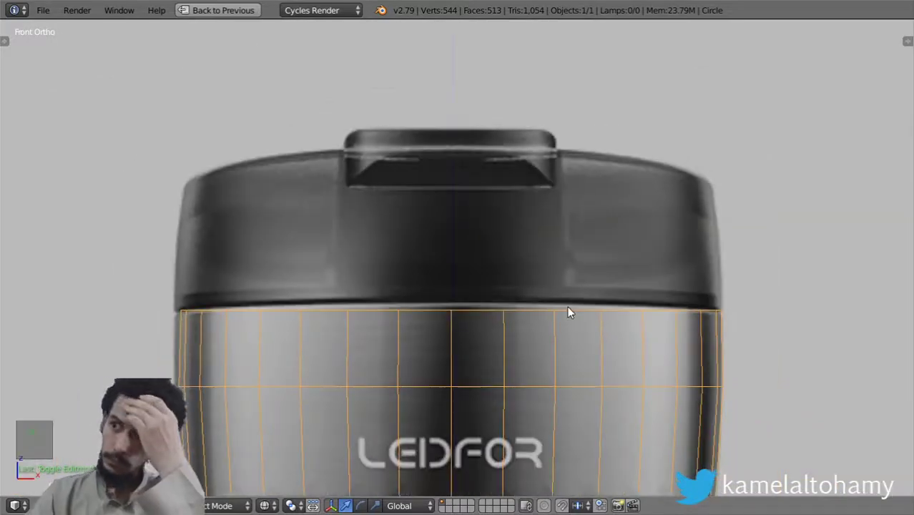
Duplicate the body's top edge loop in place and separate the copy into its own object for the lid.
key(Tab)
alt+right_click(526, 313)
scroll(796, 352, up, 1)
shift+middle_drag(668, 329, 693, 348)
key(shift+d)
right_click(762, 345)
key(p)
click(761, 347)
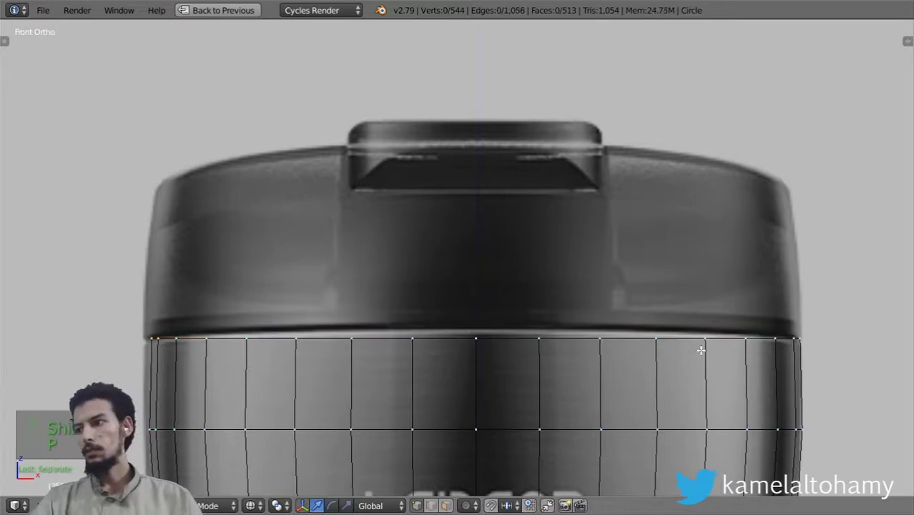
key(Tab)
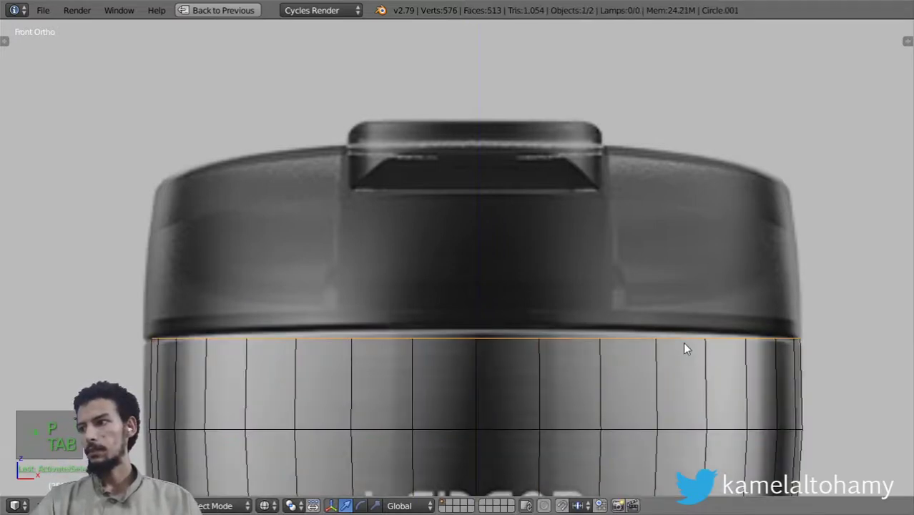
Extrude the whole separated ring up to the lid's shoulder and scale the new loop inwards to match the lid outline.
key(Tab)
key(a)
key(a)
key(a)
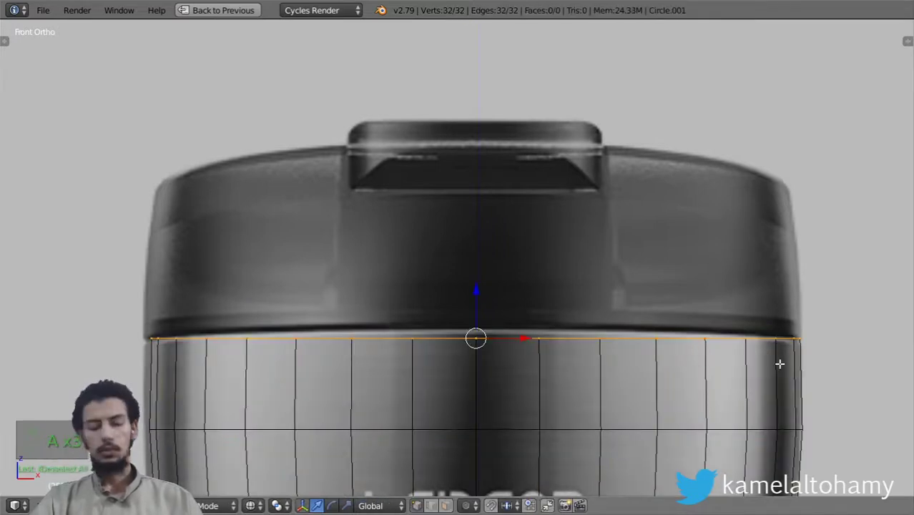
key(e)
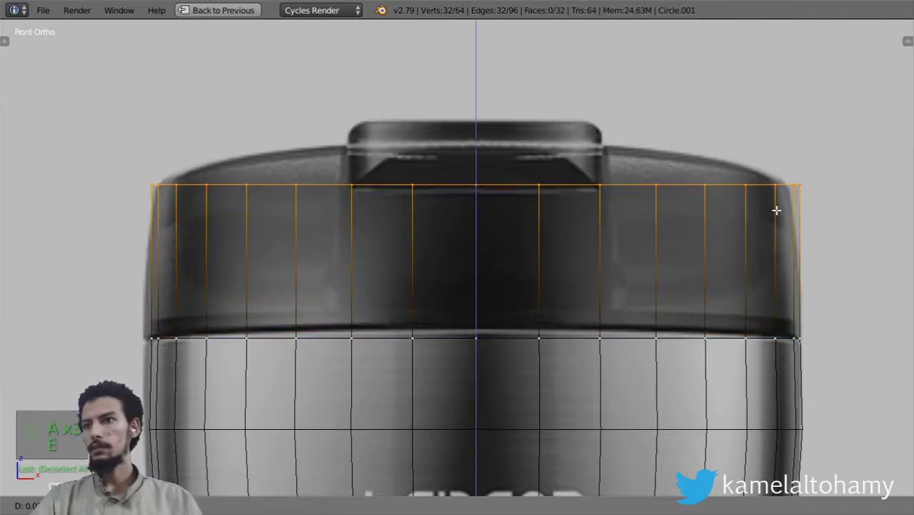
click(781, 194)
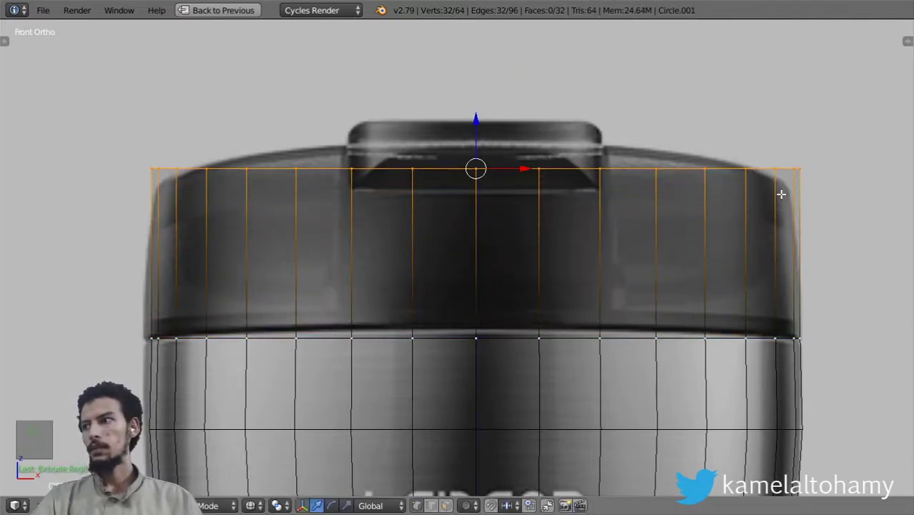
key(z)
click(814, 236)
key(s)
key(x)
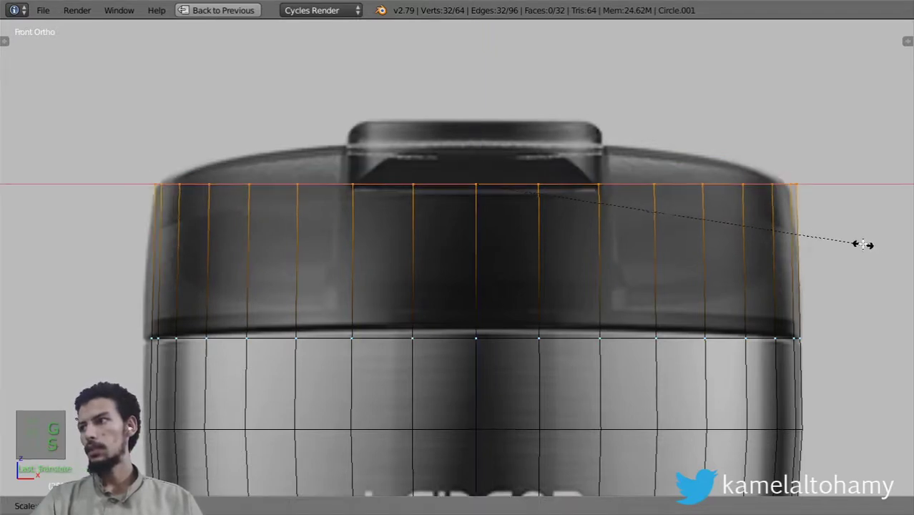
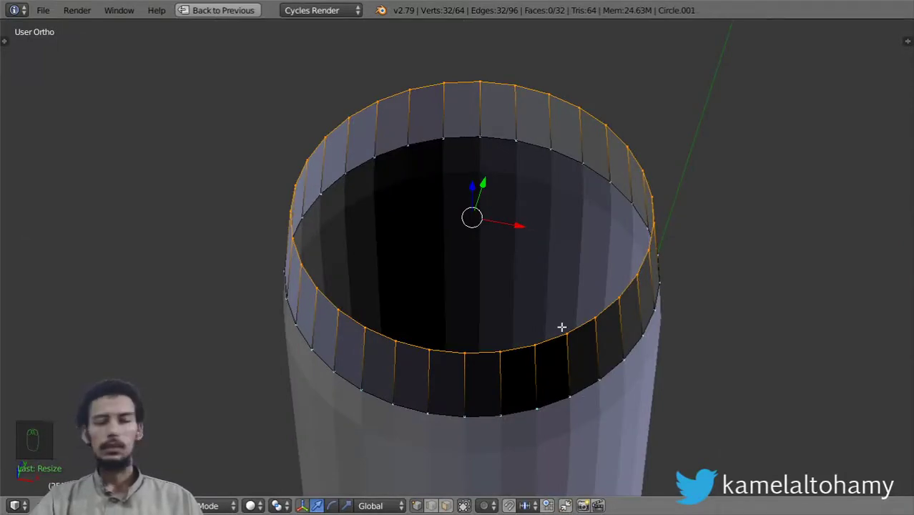
Extrude the lid's top edge loop inwards twice and fill the small central opening with a face.
key(e)
key(s)
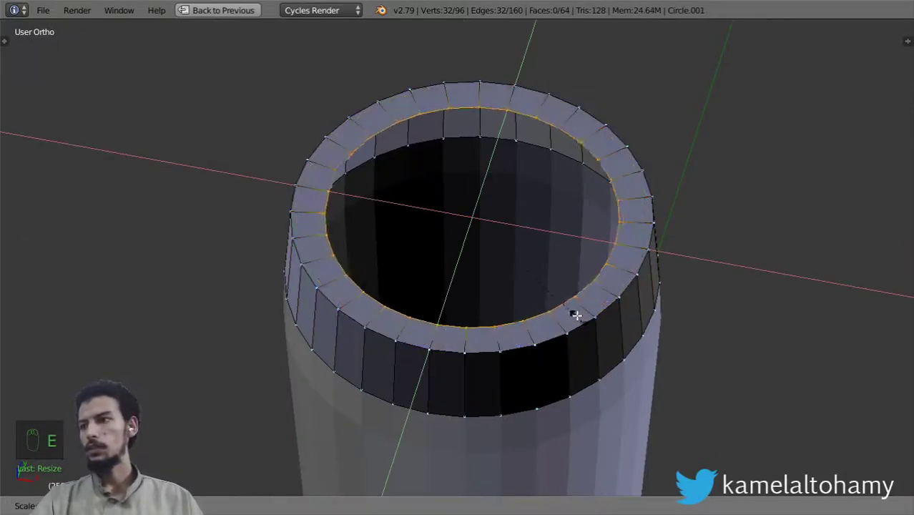
click(562, 300)
key(e)
key(s)
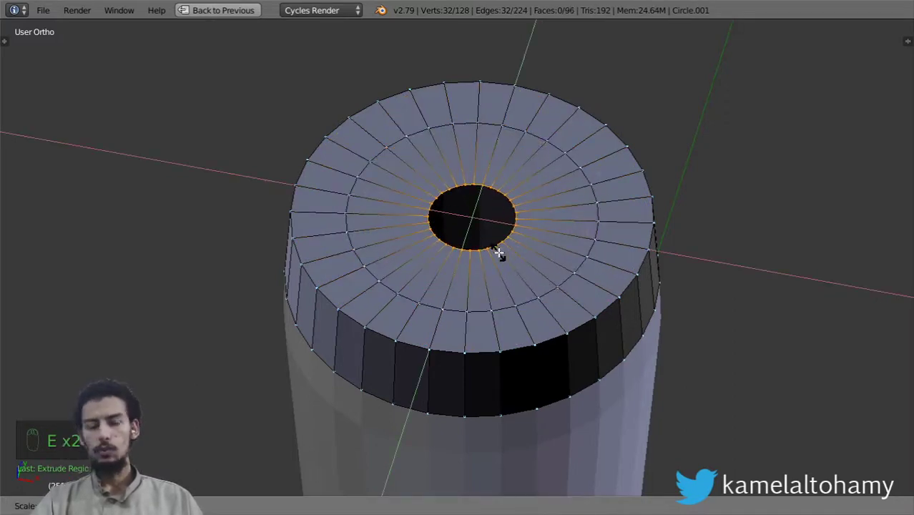
click(499, 250)
key(f)
key(Tab)
key(Tab)
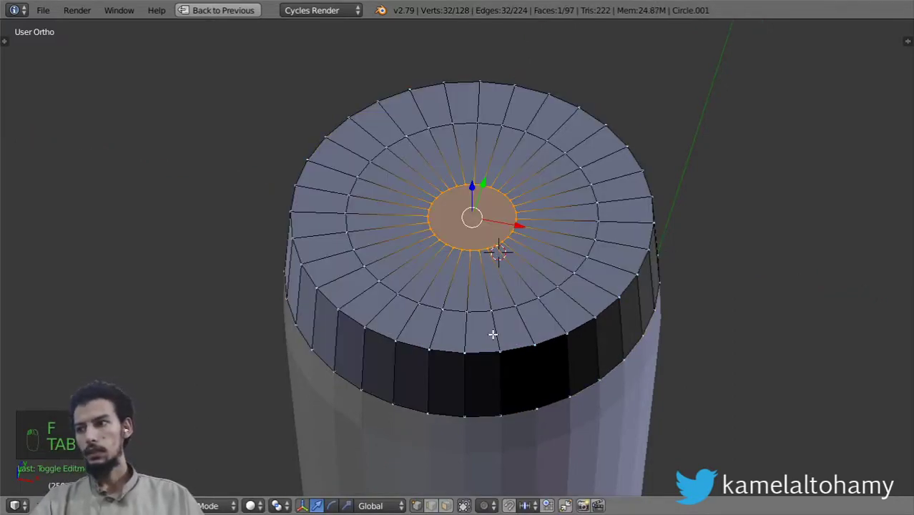
Cut a horizontal edge loop around the lid's side wall, in its upper third.
key(KP_1)
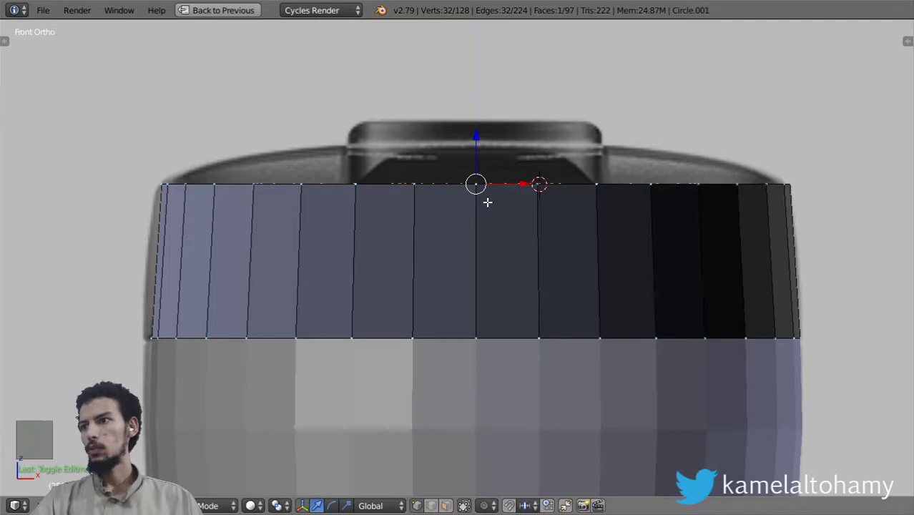
key(KP_7)
key(KP_1)
scroll(502, 255, up, 2)
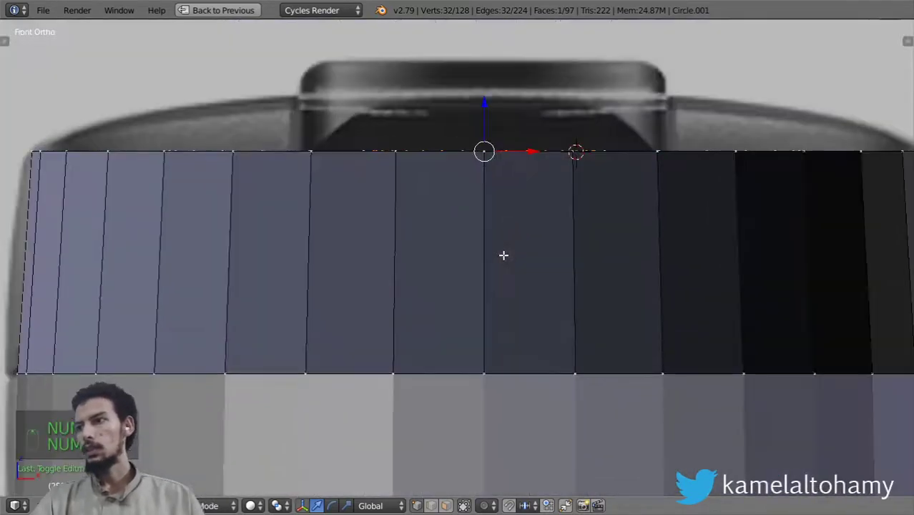
key(ctrl+r)
click(493, 230)
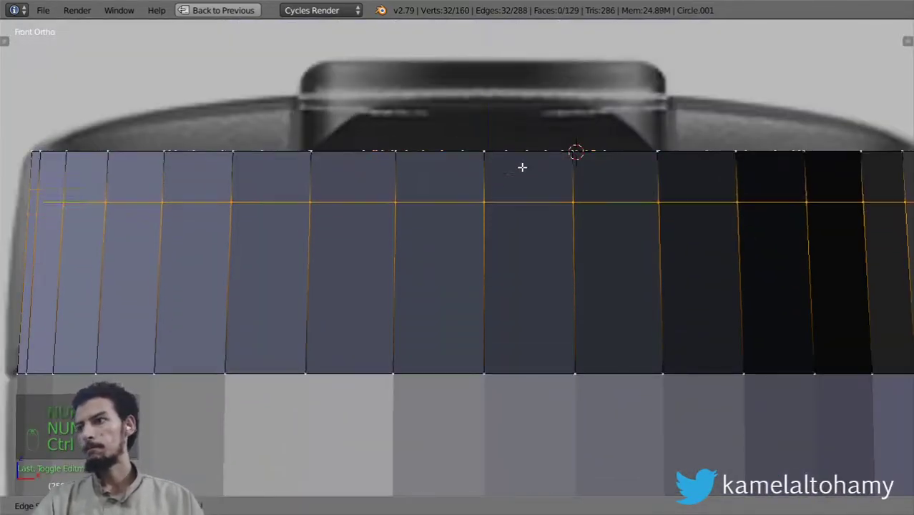
click(529, 180)
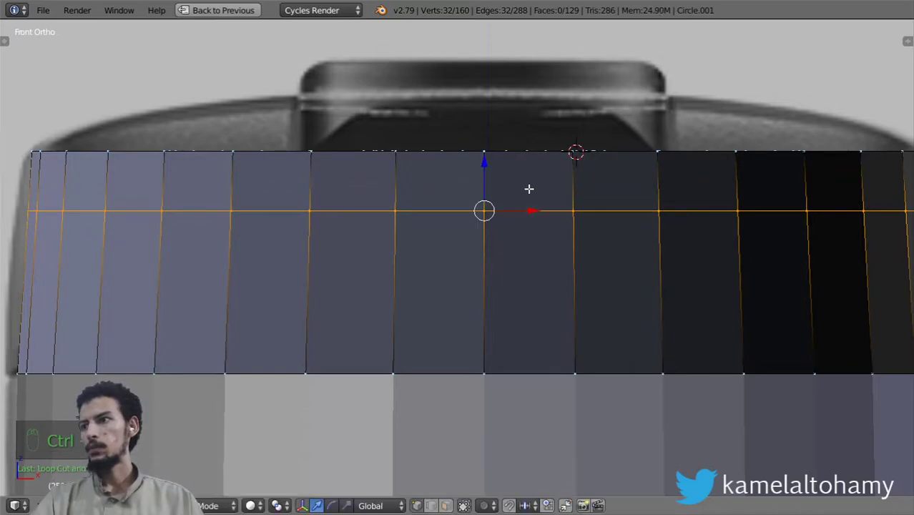
Select the four adjacent faces at the front of the outer ring on the lid's top.
middle_drag(528, 188, 474, 330)
key(KP_7)
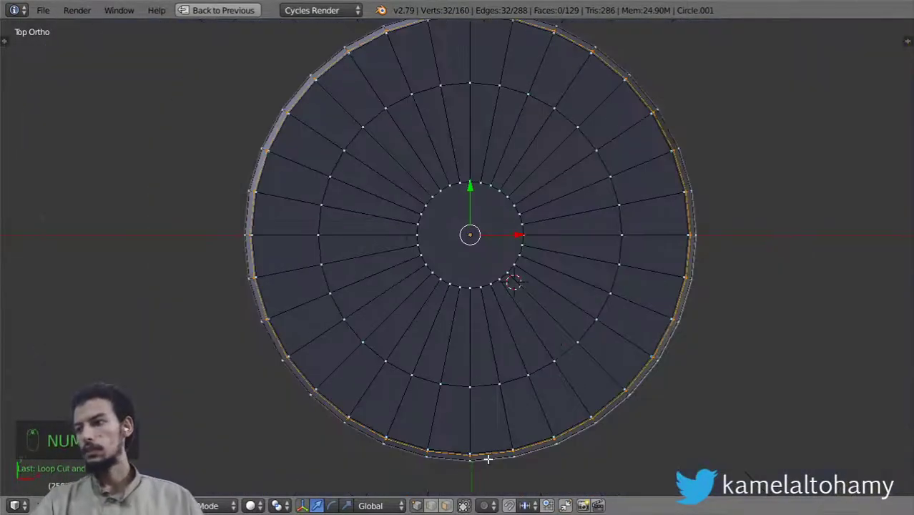
click(446, 505)
shift+middle_drag(469, 376, 477, 274)
key(z)
key(z)
scroll(477, 275, up, 4)
right_click(408, 273)
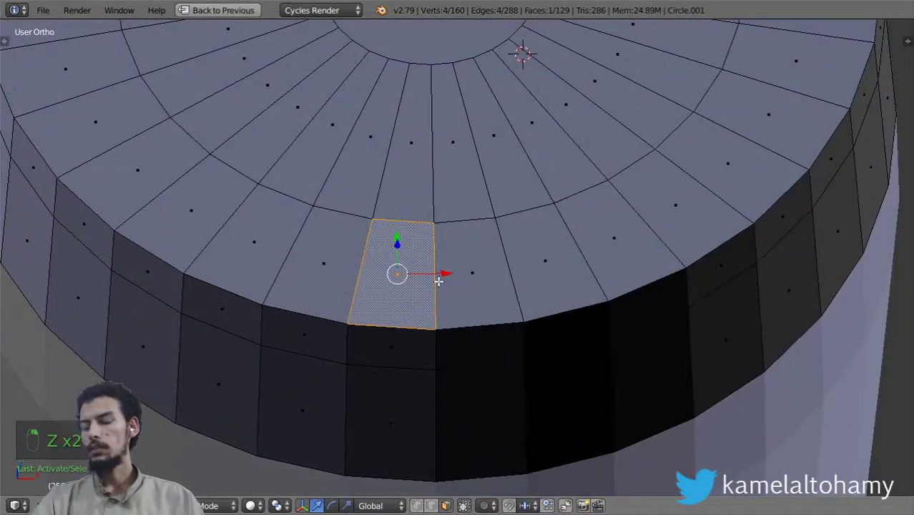
key(KP_1)
middle_drag(484, 224, 476, 313)
shift+right_click(457, 261)
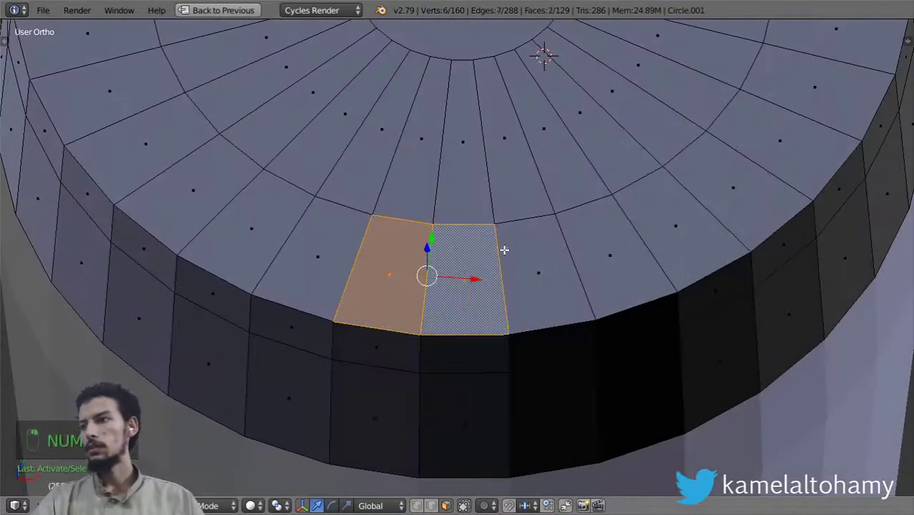
shift+right_click(504, 249)
shift+right_click(322, 237)
key(KP_8)
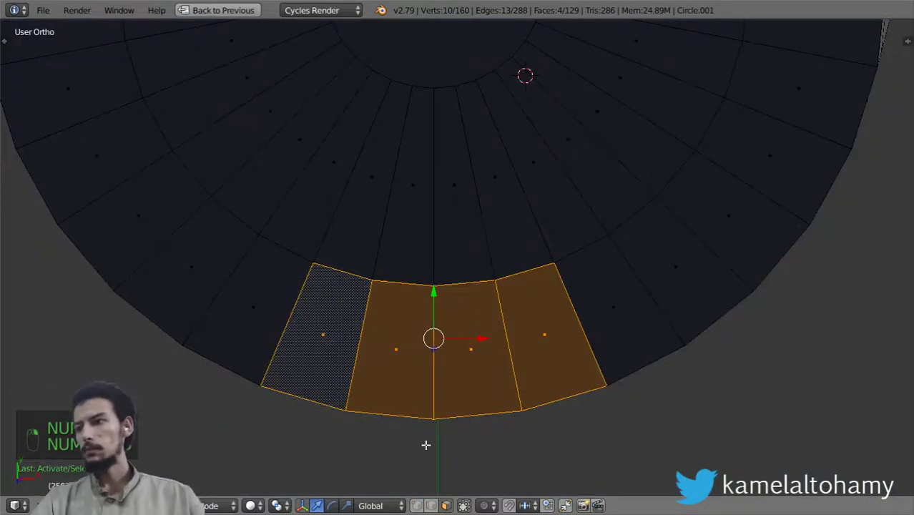
Select the five front vertices of the lid top's middle ring and flatten them into a straight row by scaling to 0 along Y.
key(z)
key(z)
right_click(537, 268)
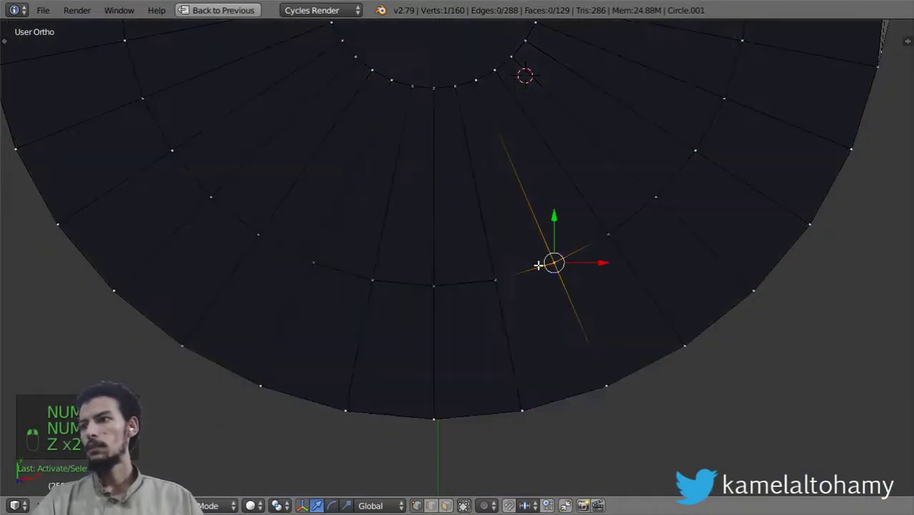
right_click(483, 281)
shift+right_click(358, 273)
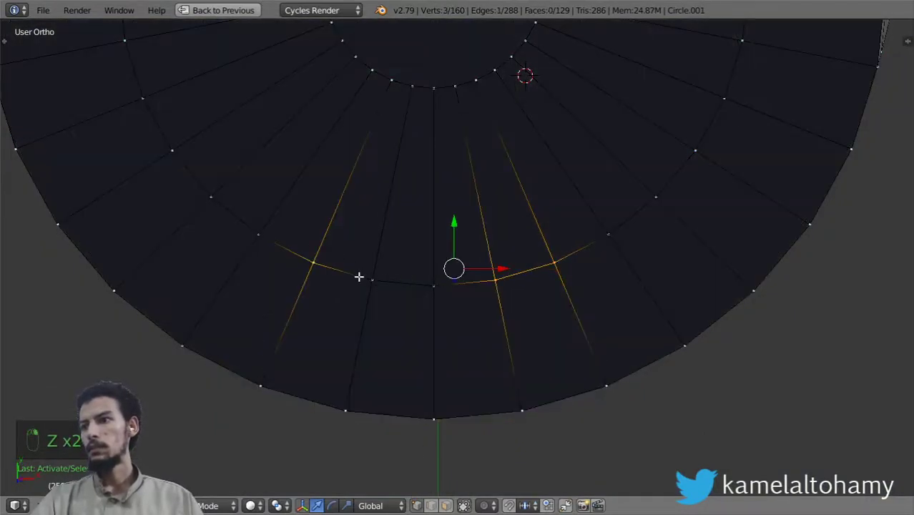
shift+right_click(361, 268)
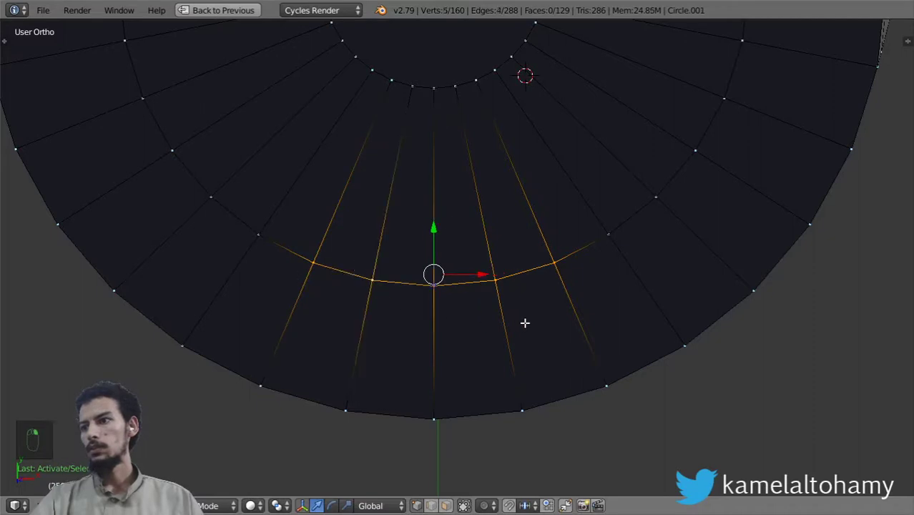
text(zsy0)
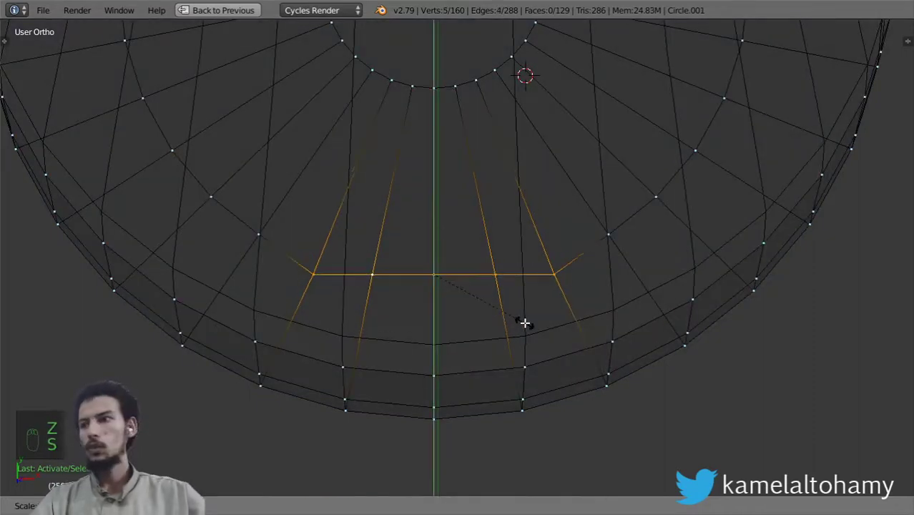
key(Return)
key(z)
Move the straightened vertex row towards the lid's centre and widen it along X until it nearly reaches the neighbouring ring vertices.
drag(434, 230, 440, 200)
key(z)
key(z)
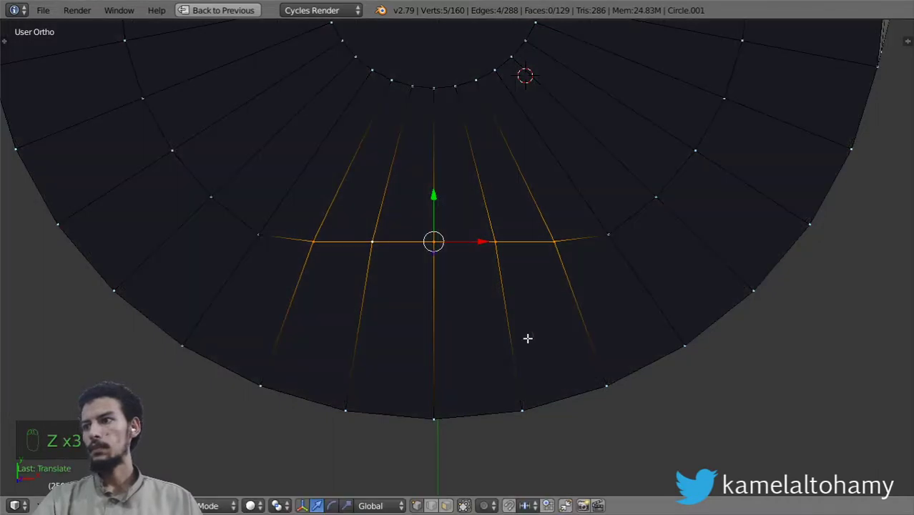
key(s)
key(x)
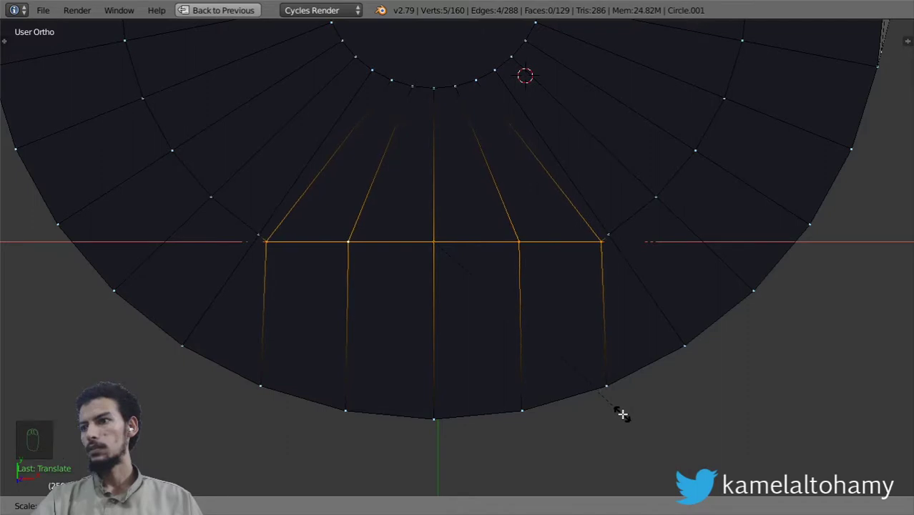
click(622, 414)
Slide the ring vertices beside both ends of the straight row outwards along the ring, away from the row.
right_click(604, 239)
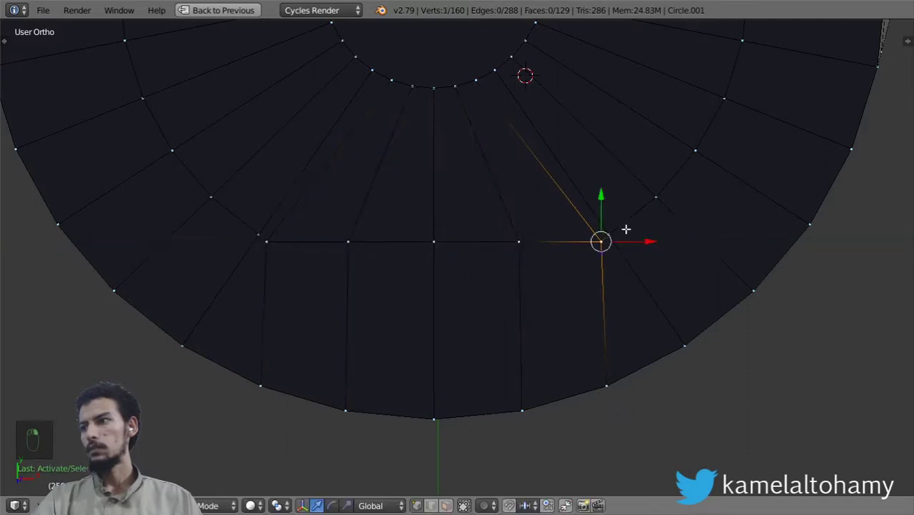
key(g)
key(g)
click(649, 205)
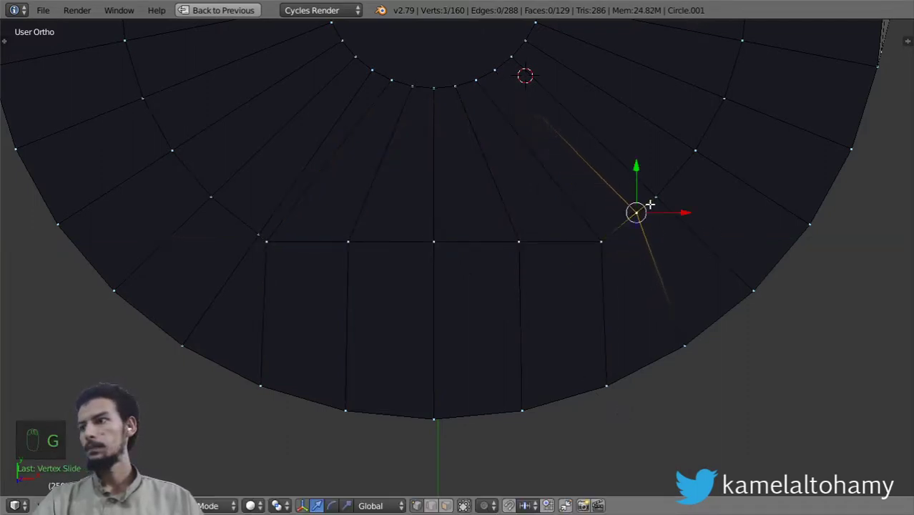
right_click(256, 224)
key(g)
key(g)
click(237, 198)
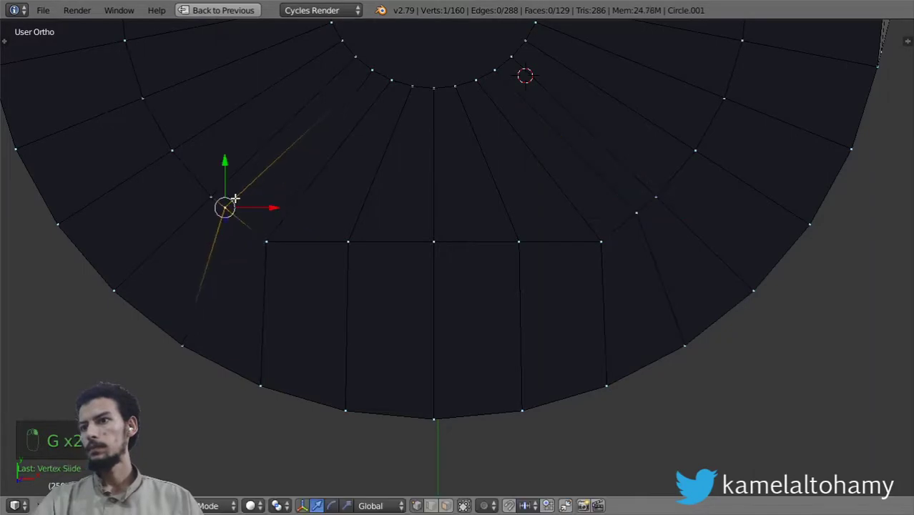
Select the whole five-vertex straight row on the lid's top again and scale it along Y.
key(z)
scroll(410, 278, down, 3)
middle_drag(411, 279, 378, 166)
key(z)
mouse_move(543, 263)
middle_down()
mouse_move(404, 208)
mouse_move(429, 274)
middle_up()
scroll(429, 274, up, 3)
right_click(568, 289)
shift+right_click(521, 236)
shift+right_click(472, 180)
shift+right_click(426, 123)
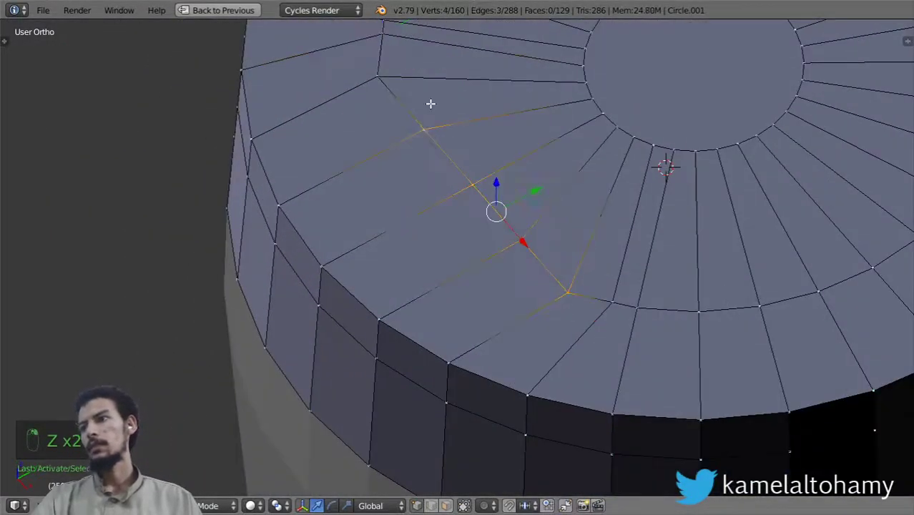
key(KP_7)
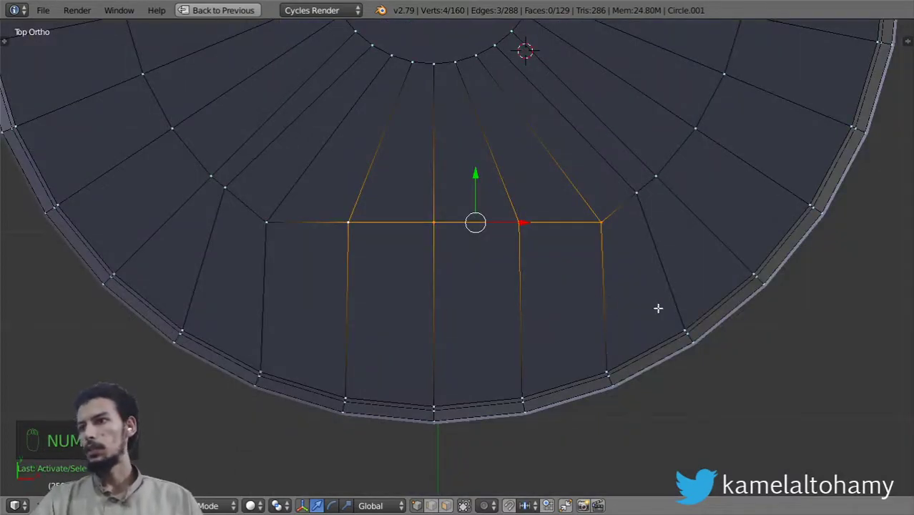
shift+right_click(288, 207)
key(s)
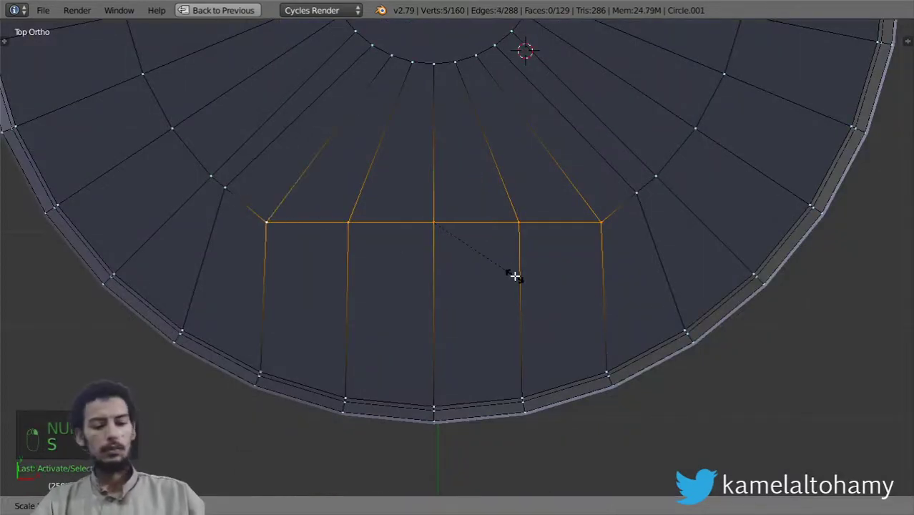
right_click(515, 276)
key(s)
key(y)
click(514, 276)
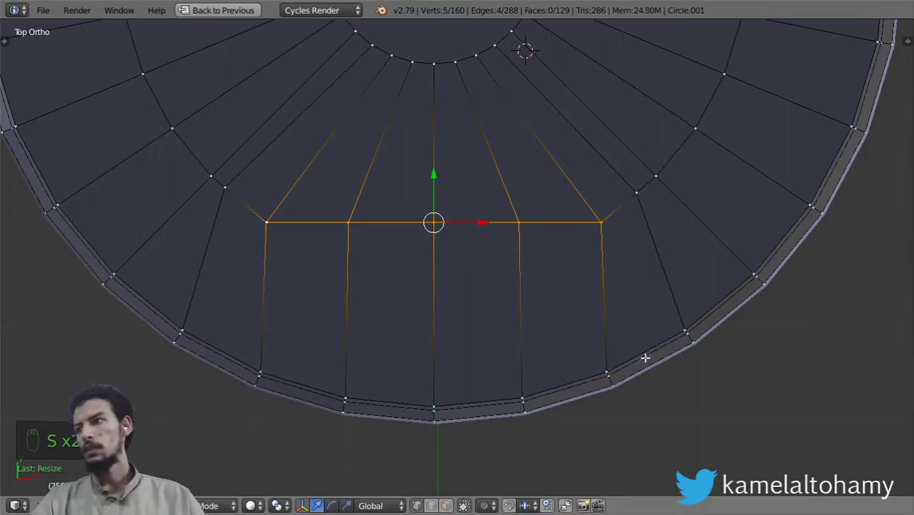
Delete the three middle rim vertices in front of the straight row to open a notch in the lid.
middle_drag(513, 315, 448, 214)
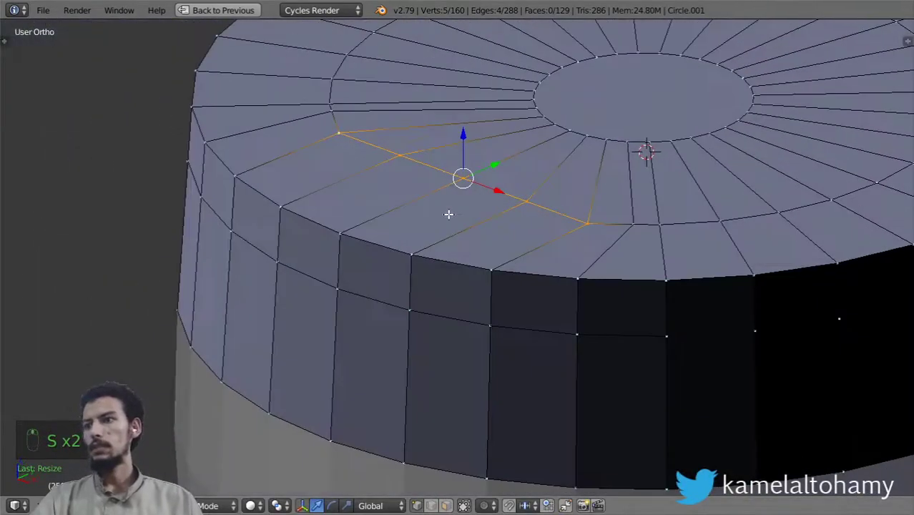
shift+middle_drag(434, 279, 465, 316)
right_click(444, 292)
shift+right_click(316, 232)
key(x)
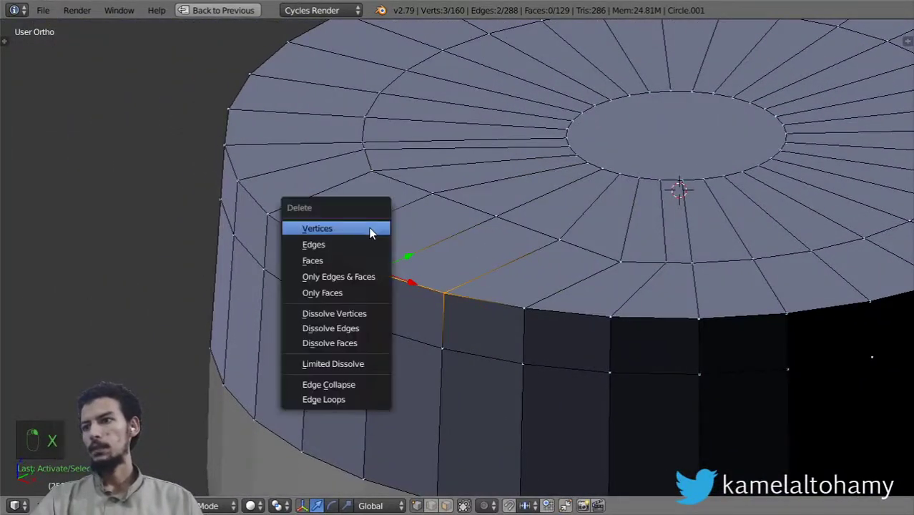
click(370, 232)
Extrude the three middle vertices of the notch's lower front edge inwards along Y to start its floor.
middle_drag(375, 232, 432, 308)
right_click(437, 327)
right_click(401, 306)
shift+right_click(379, 303)
key(e)
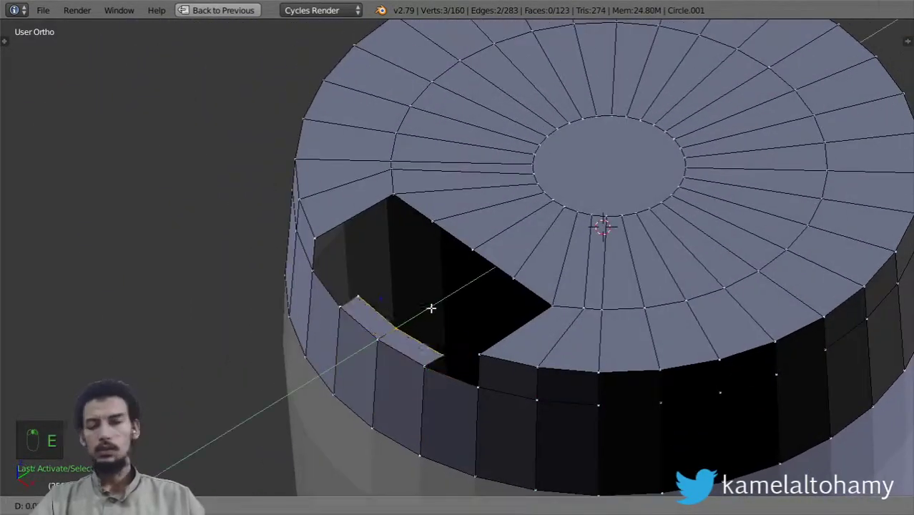
click(485, 357)
Set snapping to Vertex and move the floor's inner edge along Y to align with the straight row above.
click(538, 505)
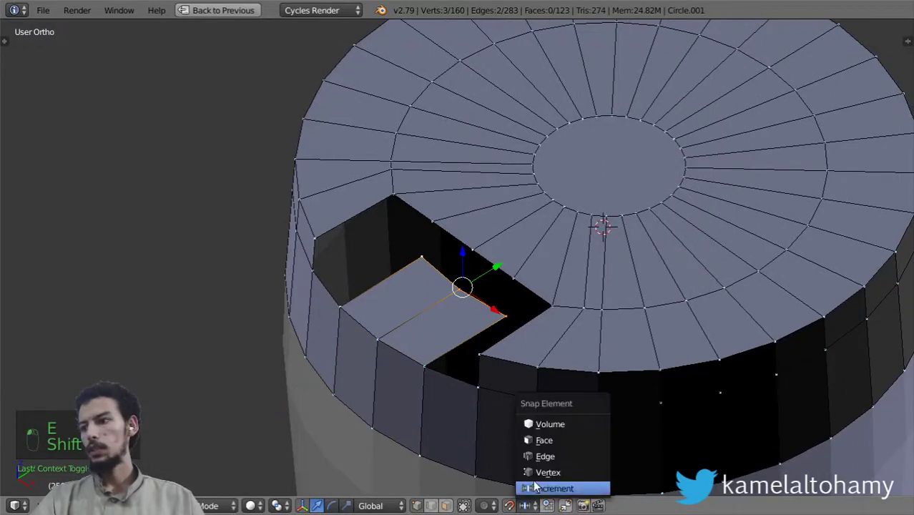
click(535, 473)
key(g)
key(y)
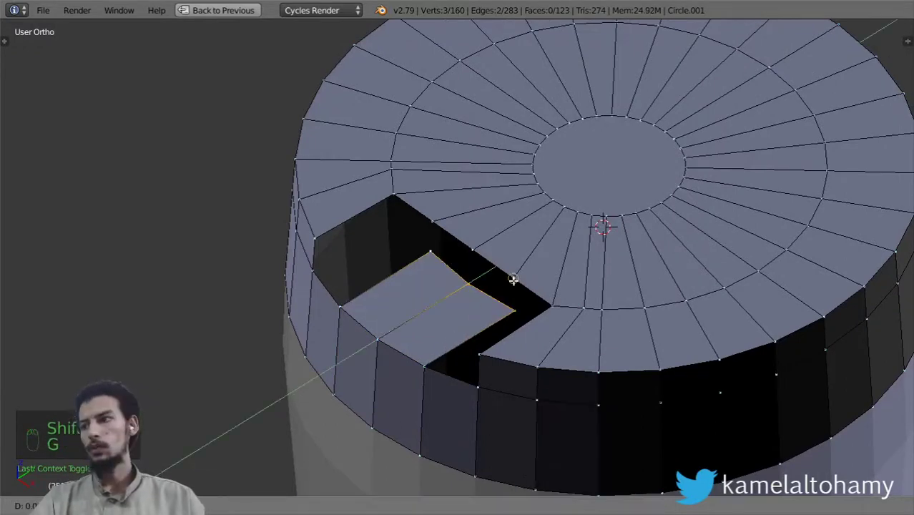
click(513, 278)
Bridge the floor's inner edge with the three middle vertices of the straight row above to form the back wall.
scroll(508, 297, down, 2)
shift+right_click(499, 268)
shift+right_click(467, 247)
shift+right_click(438, 230)
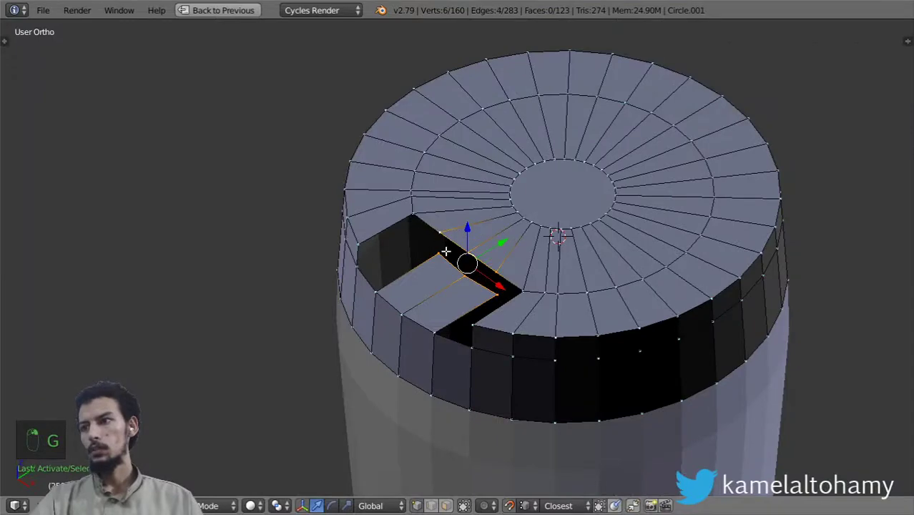
key(w)
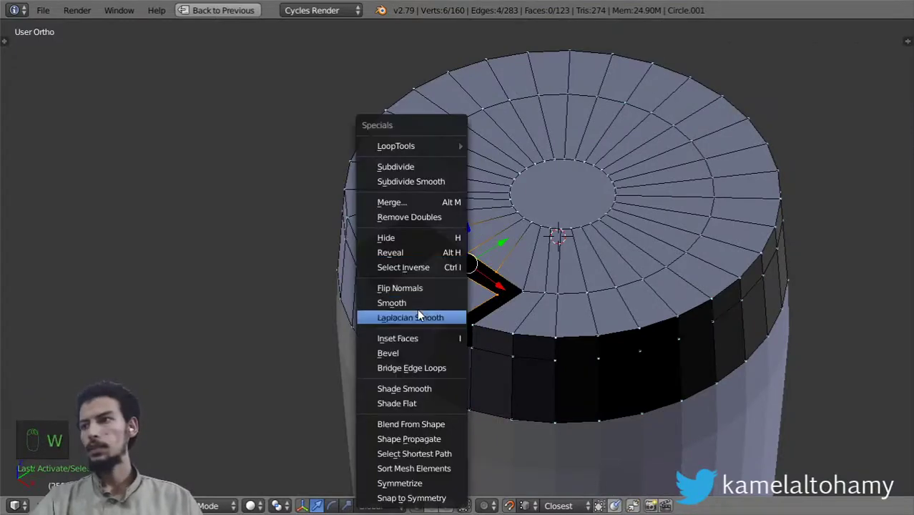
click(413, 368)
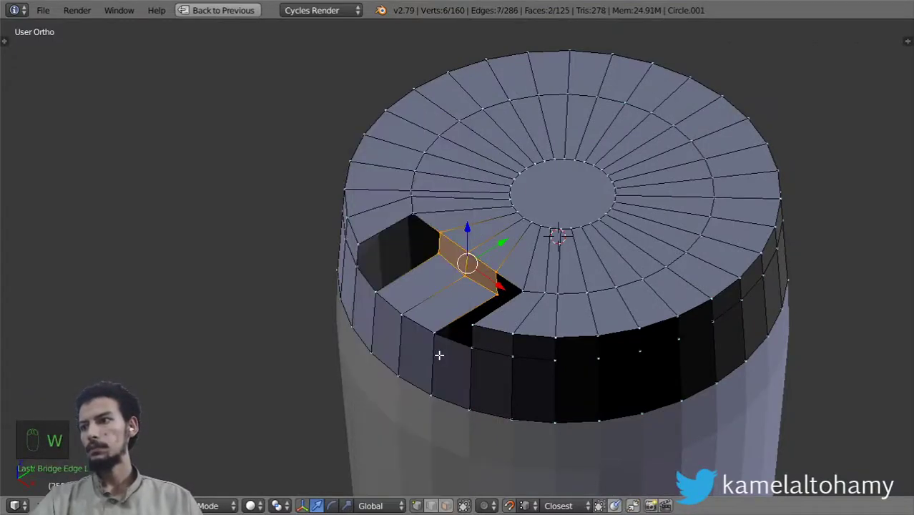
Extrude the notch's two upper back corner vertices down to the floor level, snapping to a floor vertex.
middle_drag(439, 351, 570, 323)
scroll(569, 324, up, 2)
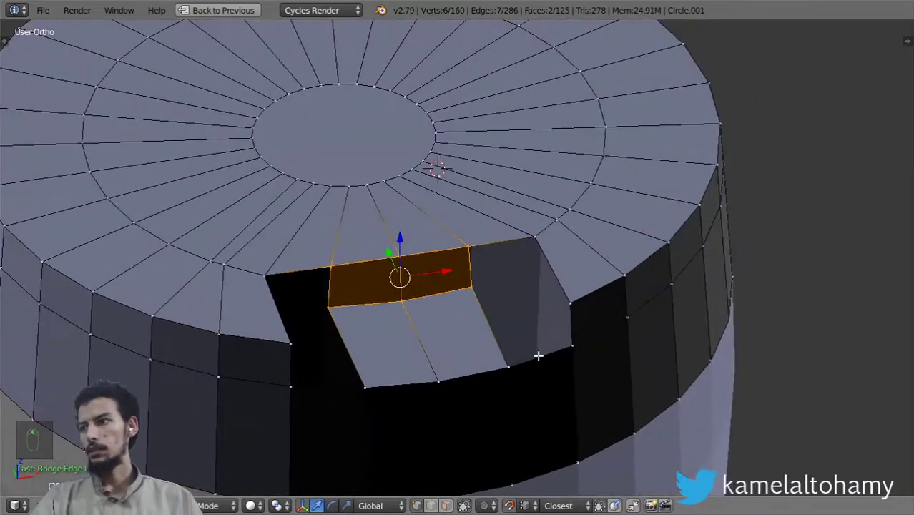
right_click(536, 268)
middle_drag(440, 270, 241, 240)
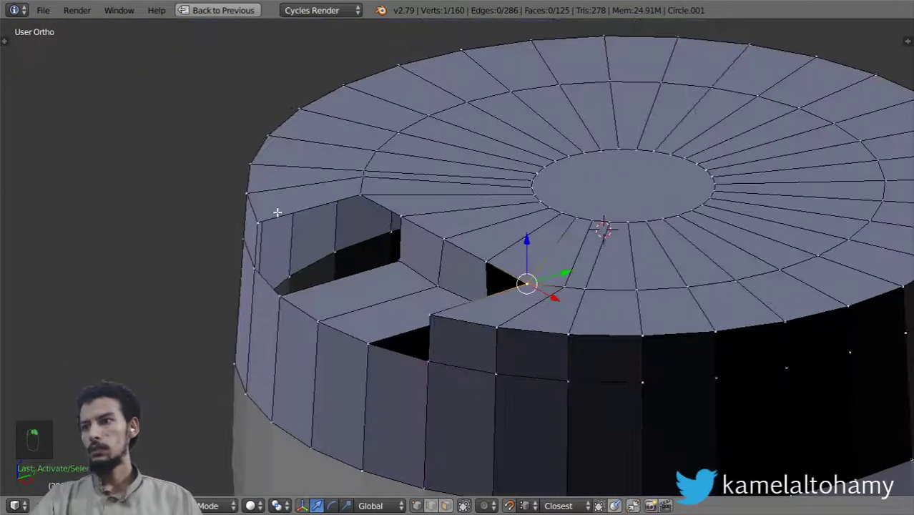
shift+right_click(362, 197)
scroll(449, 266, up, 4)
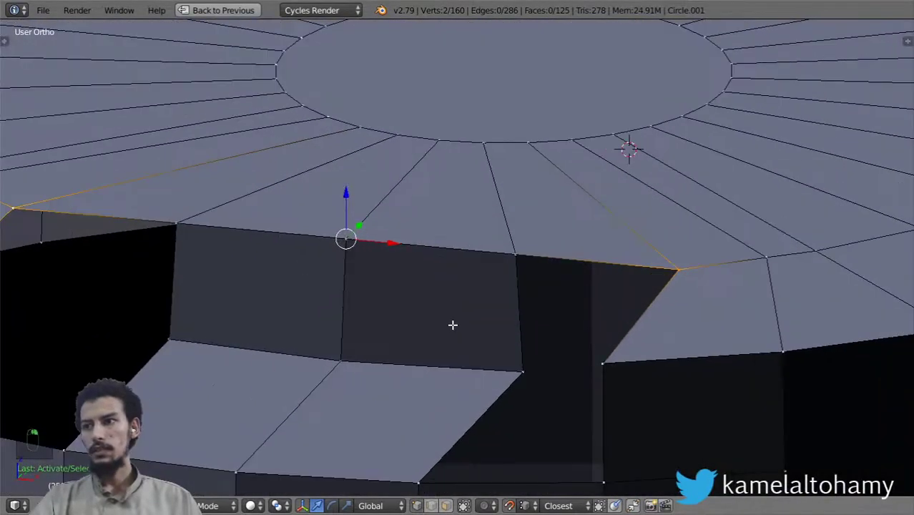
key(e)
click(520, 342)
scroll(491, 337, down, 4)
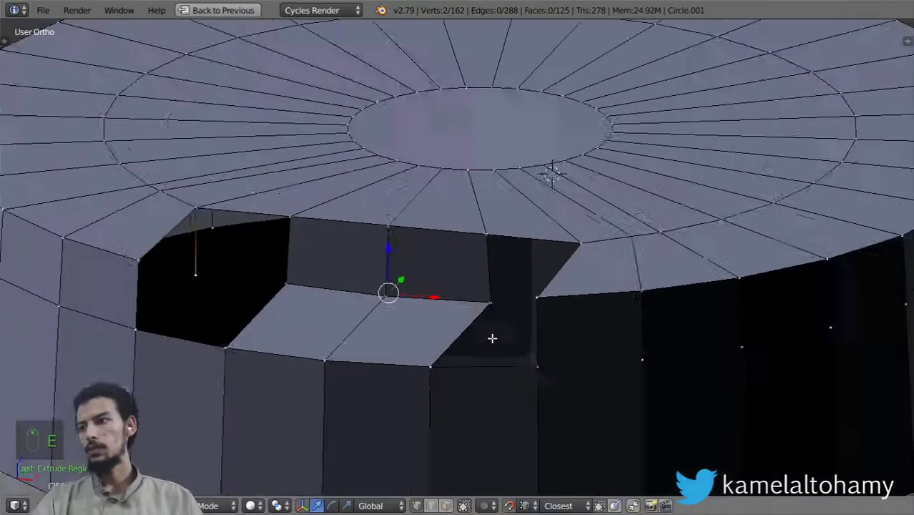
Fill the missing left section of the notch floor with a four-vertex face.
middle_drag(361, 337, 343, 347)
scroll(286, 263, up, 3)
right_click(238, 268)
scroll(227, 287, down, 4)
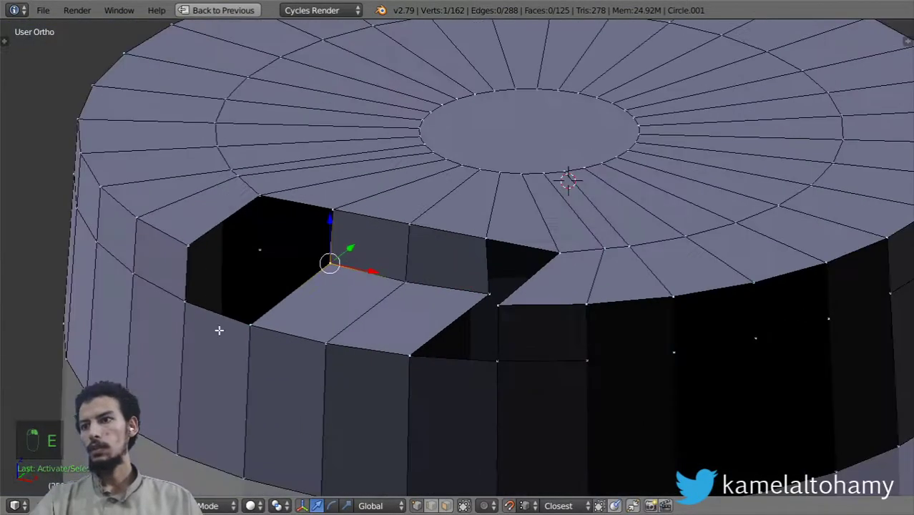
shift+right_click(218, 326)
shift+right_click(180, 300)
key(f)
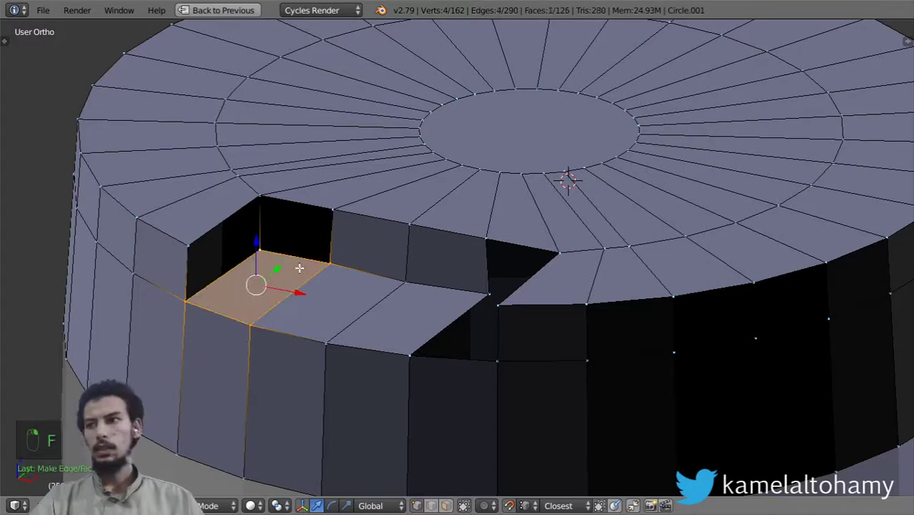
right_click(332, 261)
shift+right_click(333, 206)
shift+right_click(259, 196)
shift+right_click(261, 247)
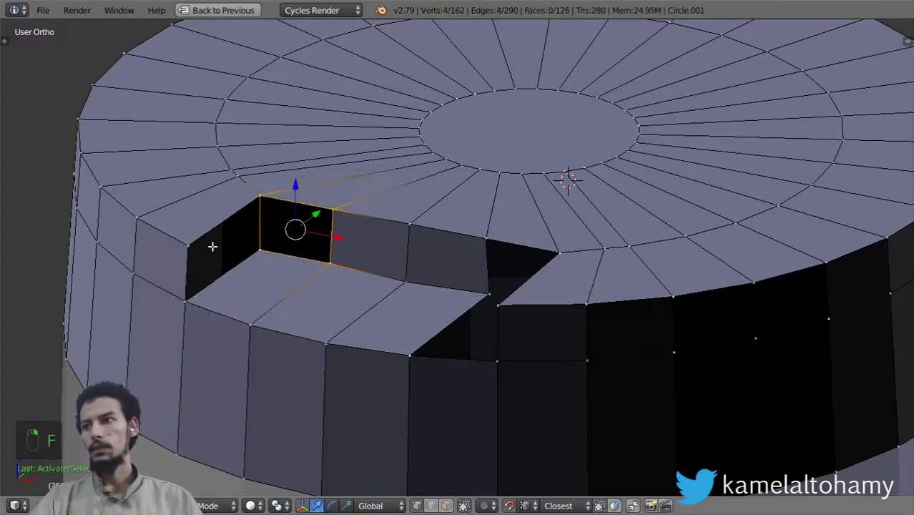
shift+right_click(194, 246)
shift+right_click(255, 248)
shift+right_click(272, 249)
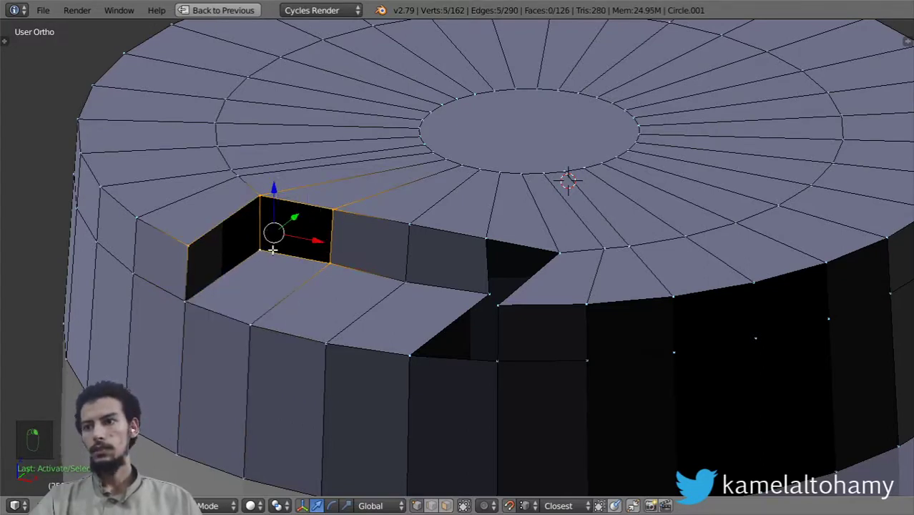
key(a)
Fill the left section of the notch's back wall and its left side wall, starting from the back wall's open vertical edge.
right_click(327, 261)
shift+right_click(328, 213)
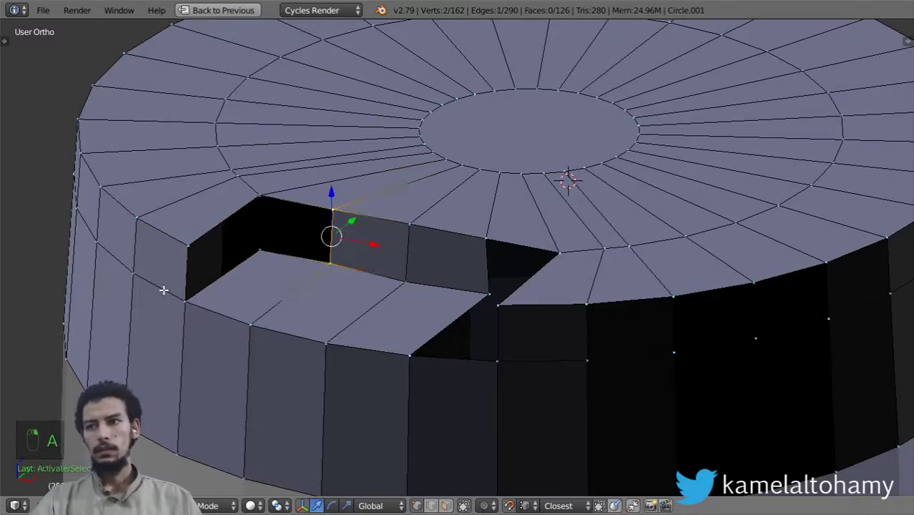
key(f)
key(f)
key(f)
scroll(172, 289, down, 3)
middle_drag(214, 292, 520, 308)
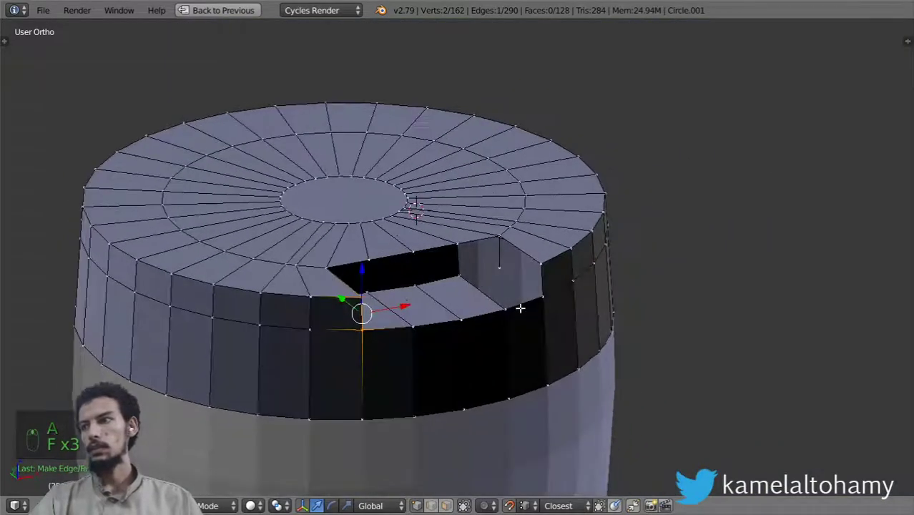
Fill the right section of the notch floor, its right side wall and the remaining back wall section with faces.
scroll(520, 308, up, 2)
right_click(549, 319)
shift+right_click(468, 285)
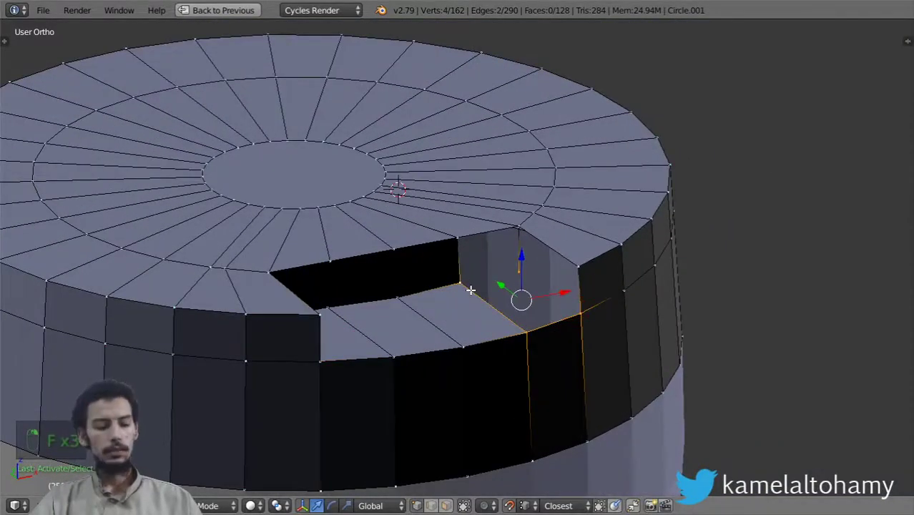
key(f)
right_click(574, 282)
key(f)
key(f)
key(f)
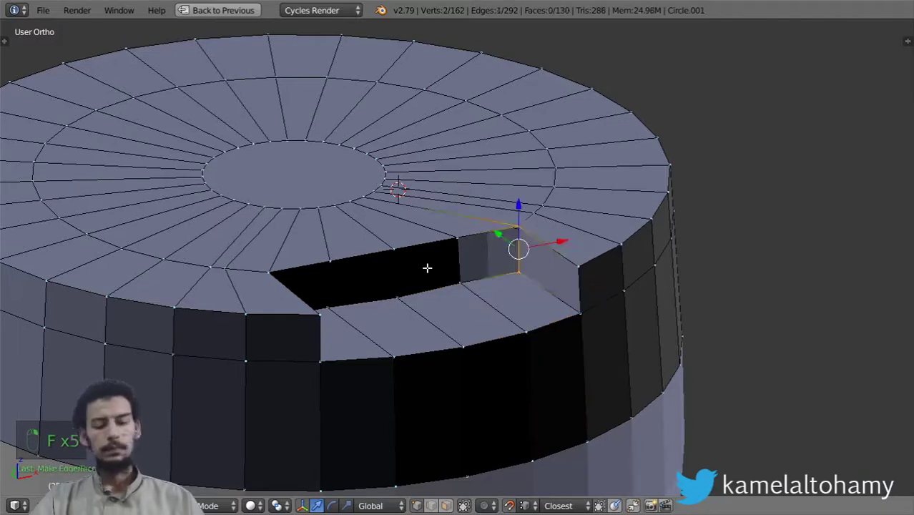
Examine the closed notch from an angle, against the front reference, and from above in wireframe.
scroll(447, 280, down, 3)
key(Tab)
middle_drag(486, 315, 427, 345)
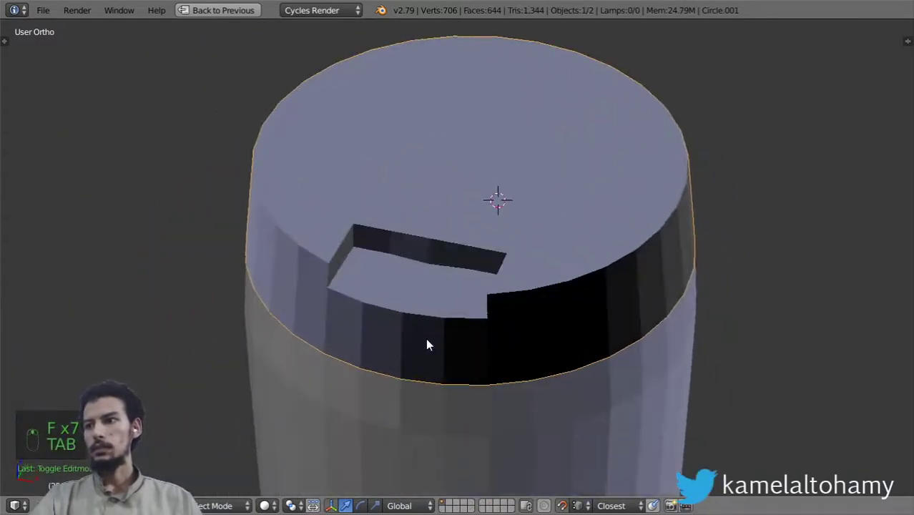
key(KP_1)
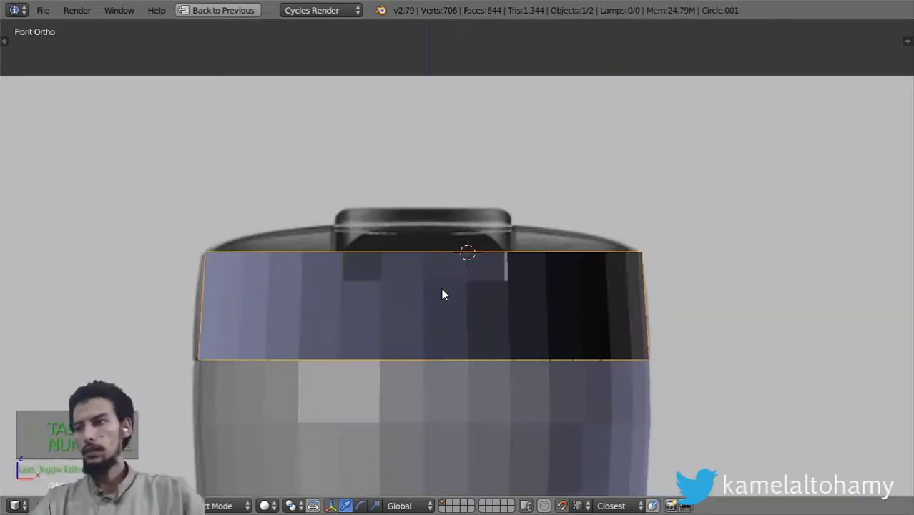
scroll(469, 257, up, 2)
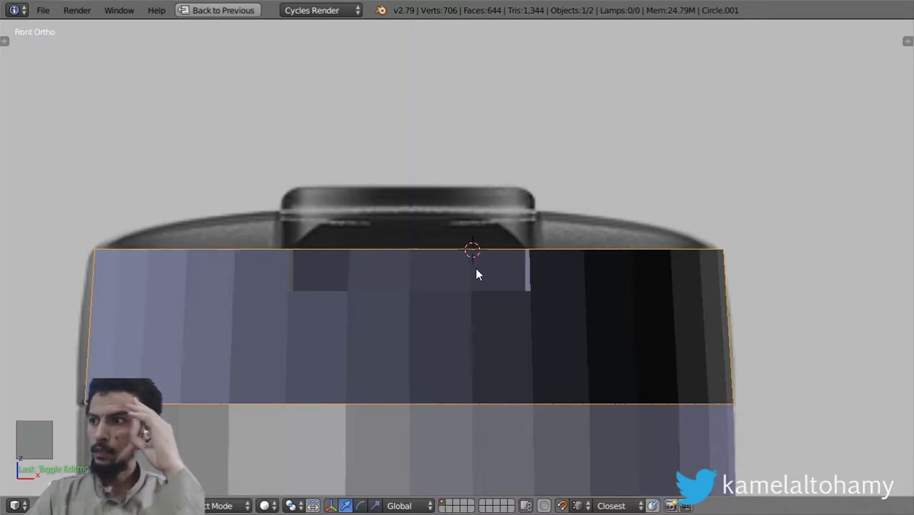
key(KP_7)
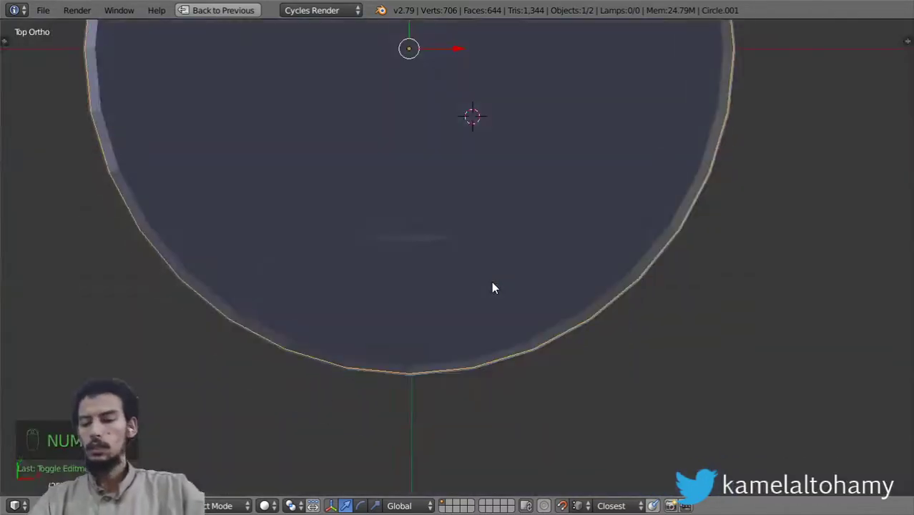
scroll(492, 288, down, 2)
key(Tab)
scroll(492, 287, up, 3)
key(z)
scroll(424, 277, up, 2)
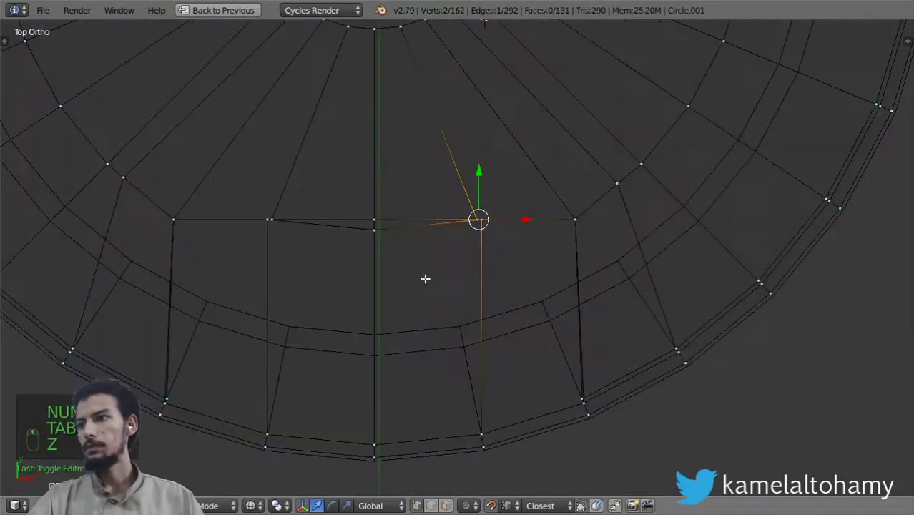
With snapping off, align the back wall's upper and lower middle vertices by scaling to 0 on Y, and move them toward the lid's centre.
key(z)
mouse_move(373, 239)
middle_down()
mouse_move(373, 198)
mouse_move(341, 170)
middle_up()
right_click(402, 239)
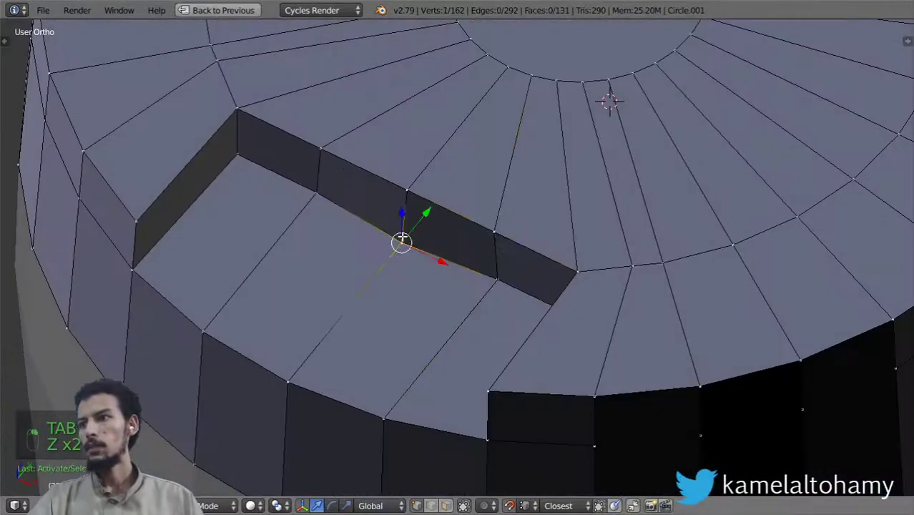
shift+right_click(404, 196)
key(KP_7)
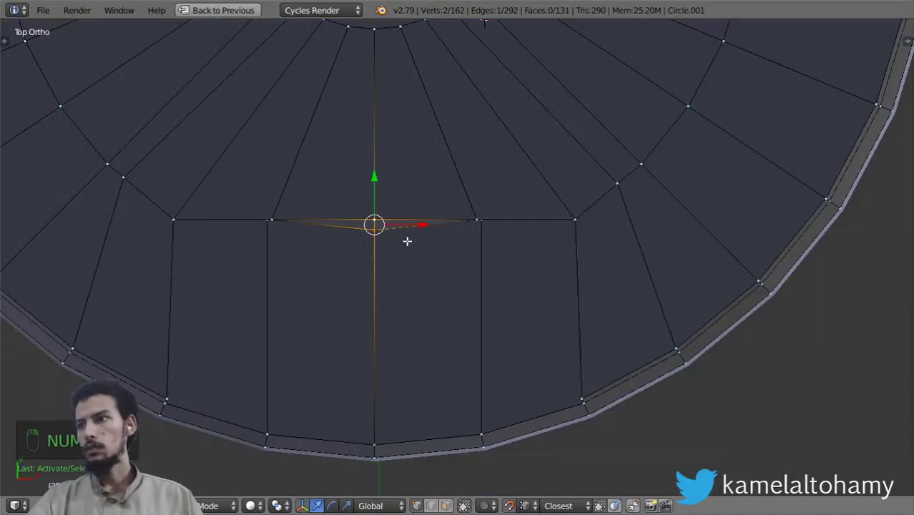
key(s)
right_click(433, 284)
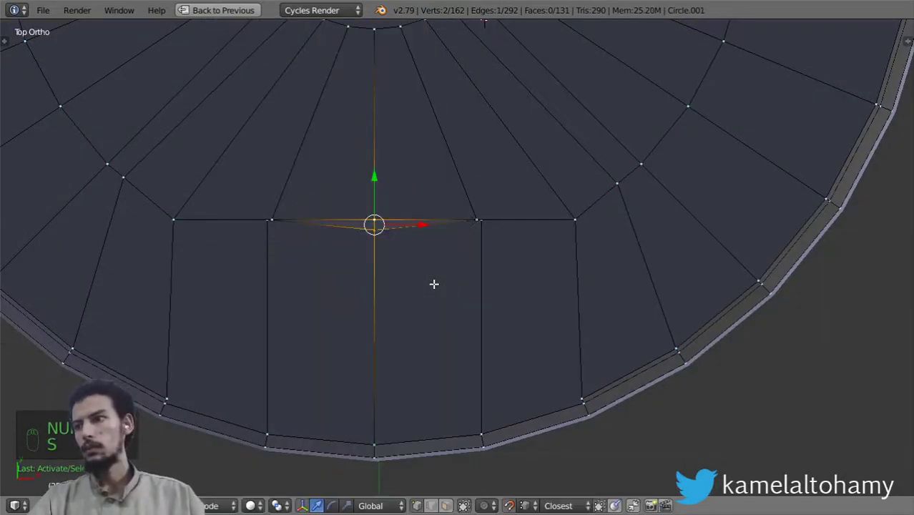
key(shift+Tab)
key(s)
key(y)
key(0)
click(434, 284)
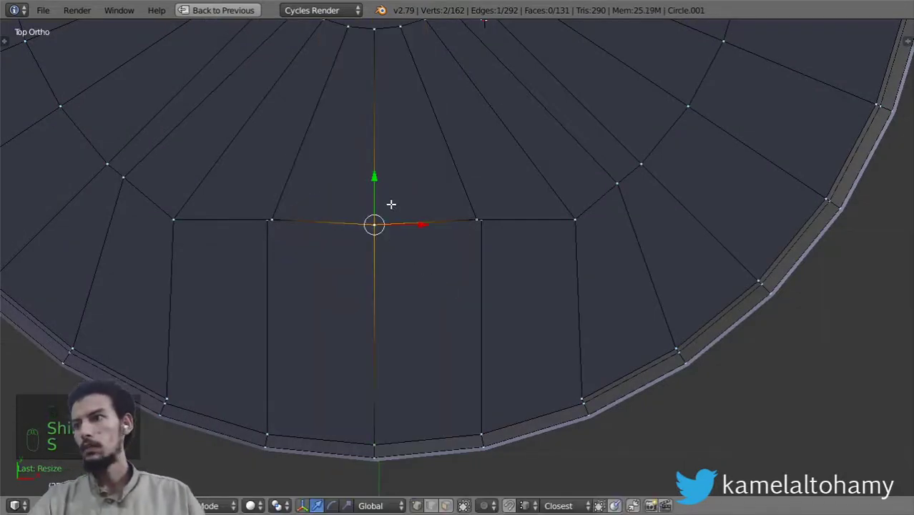
drag(376, 176, 375, 175)
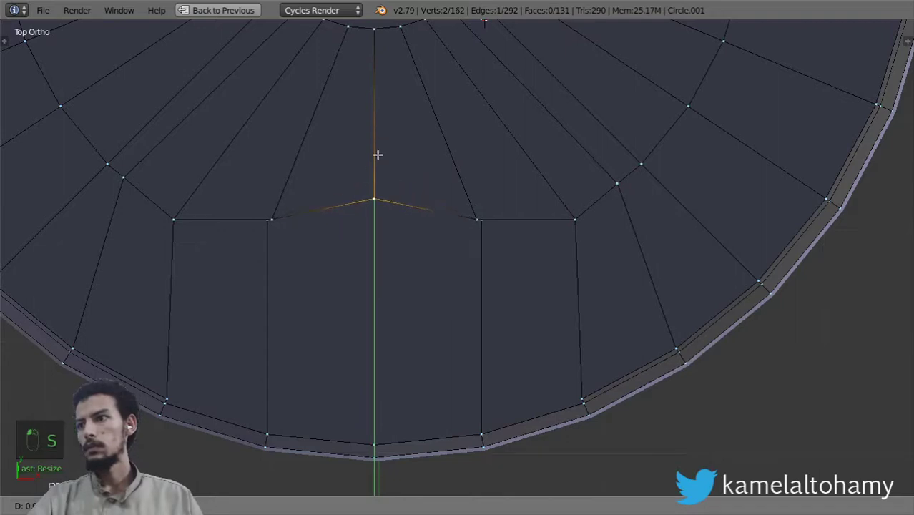
click(377, 155)
Move the vertex pairs on both sides of the back wall's midpoint along Y, almost level with the middle pair.
right_click(479, 218)
key(z)
key(a)
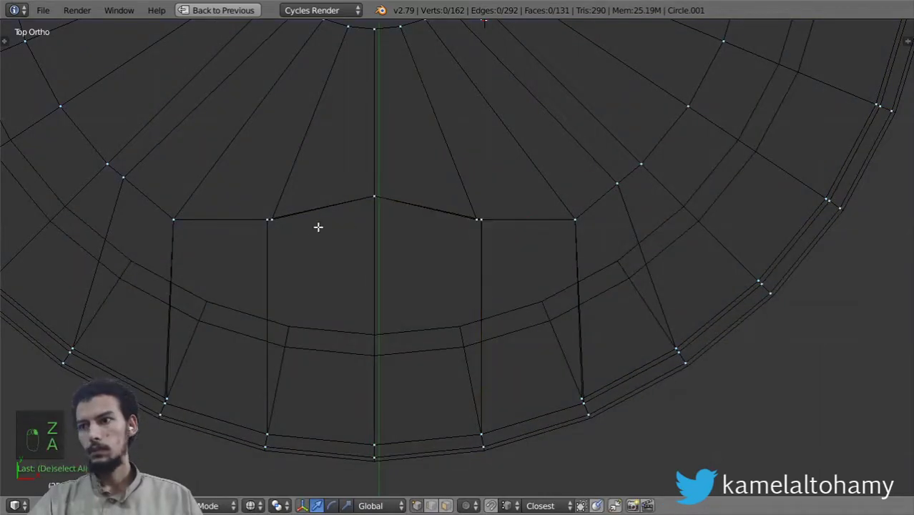
key(b)
drag(296, 198, 259, 232)
key(b)
drag(516, 200, 385, 226)
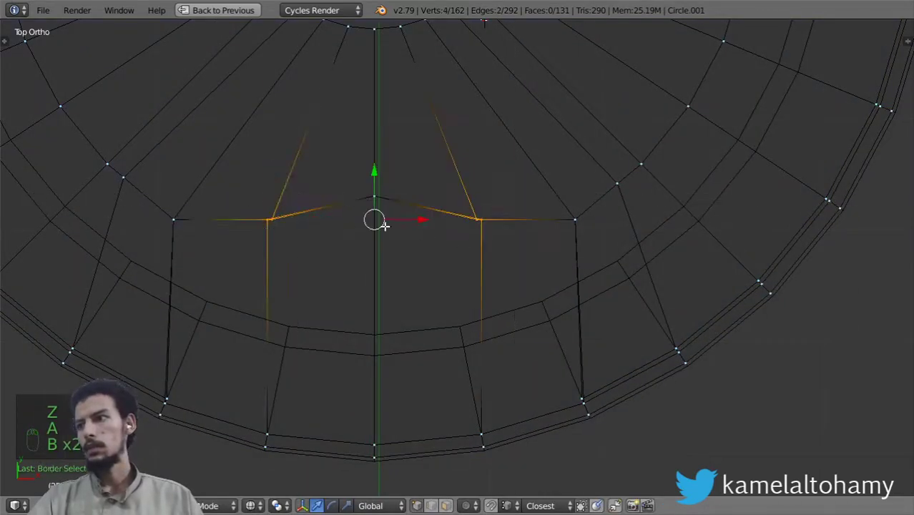
key(g)
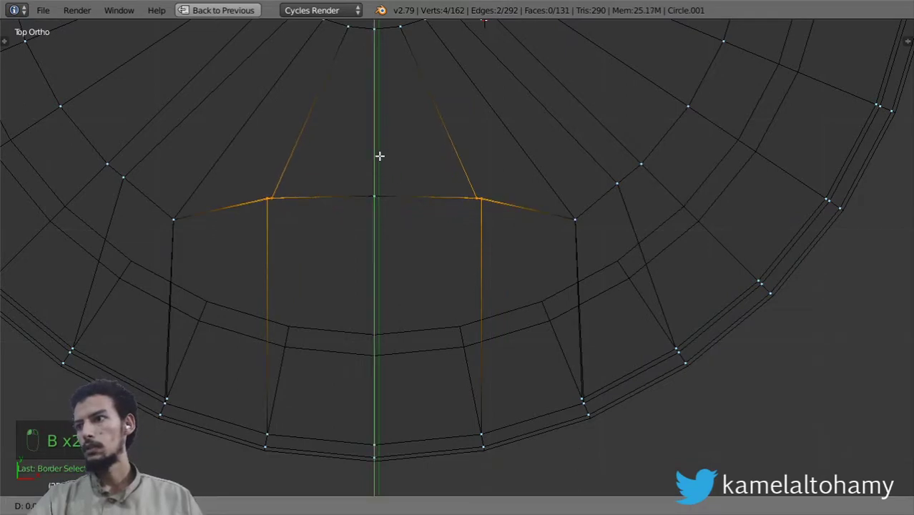
click(379, 156)
key(a)
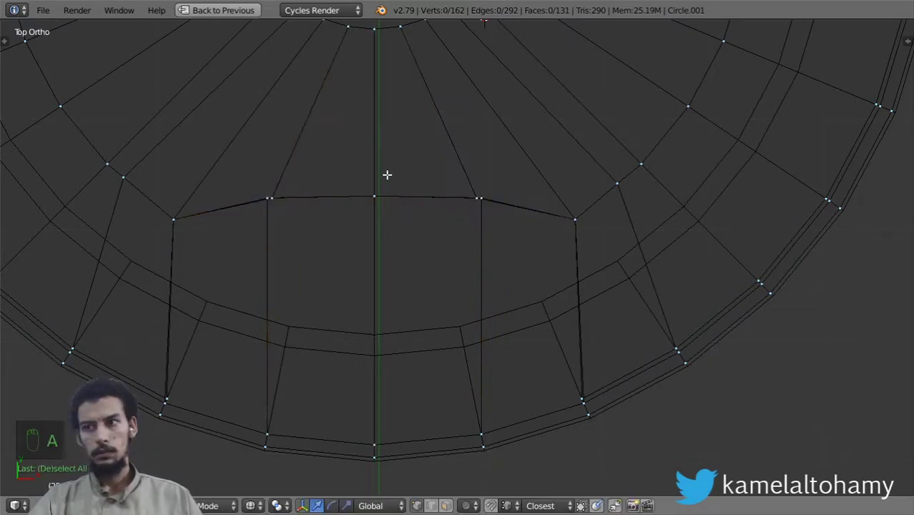
Nudge the back wall's middle vertex pair slightly farther toward the lid's centre along Y, and return to Object Mode in solid shading.
key(b)
drag(383, 174, 370, 200)
key(g)
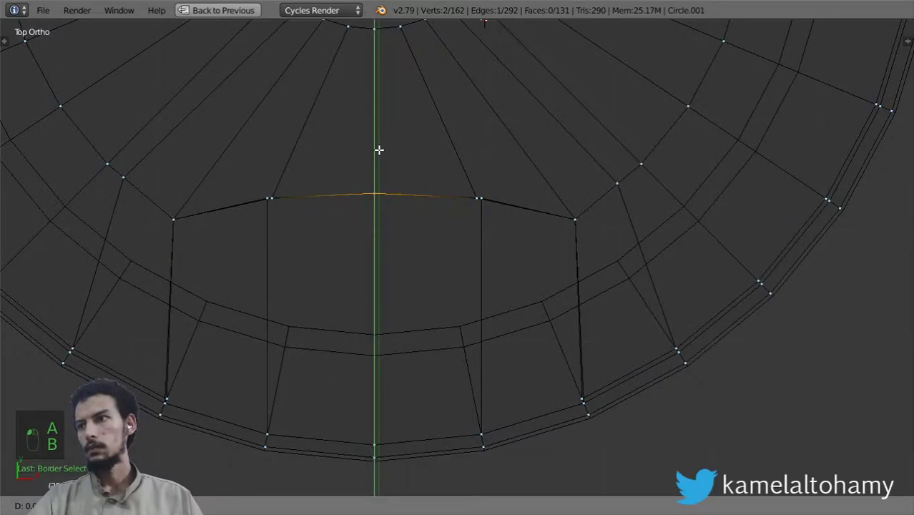
drag(378, 150, 379, 149)
key(z)
key(Tab)
scroll(419, 293, down, 4)
key(z)
middle_drag(422, 308, 323, 144)
key(z)
mouse_move(415, 236)
middle_down()
mouse_move(420, 250)
mouse_move(439, 258)
middle_up()
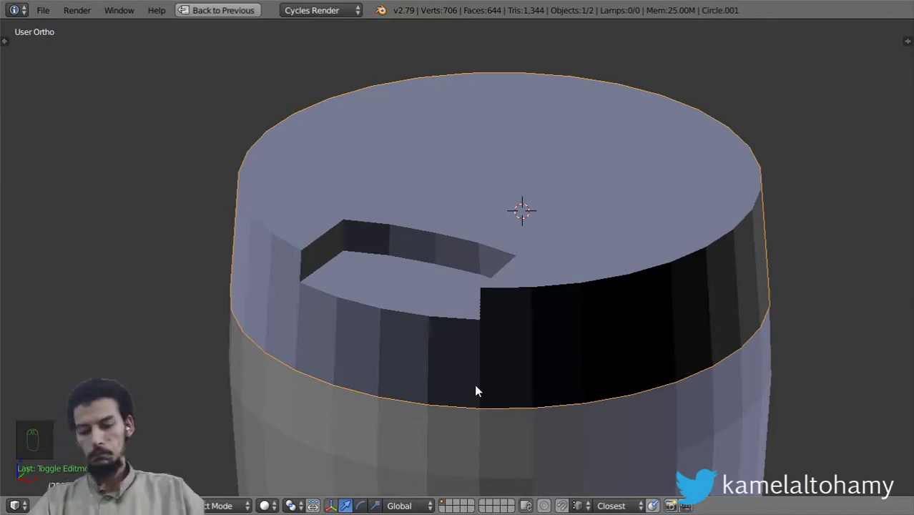
Make the window fullscreen and study the drinking flap in the CommuterLid.jpg photo against the front reference.
key(KP_1)
scroll(479, 358, down, 3)
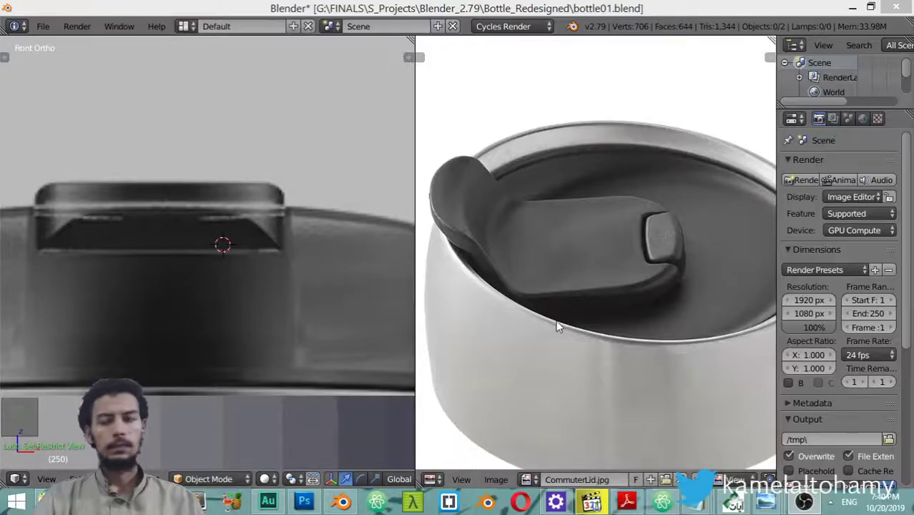
click(122, 25)
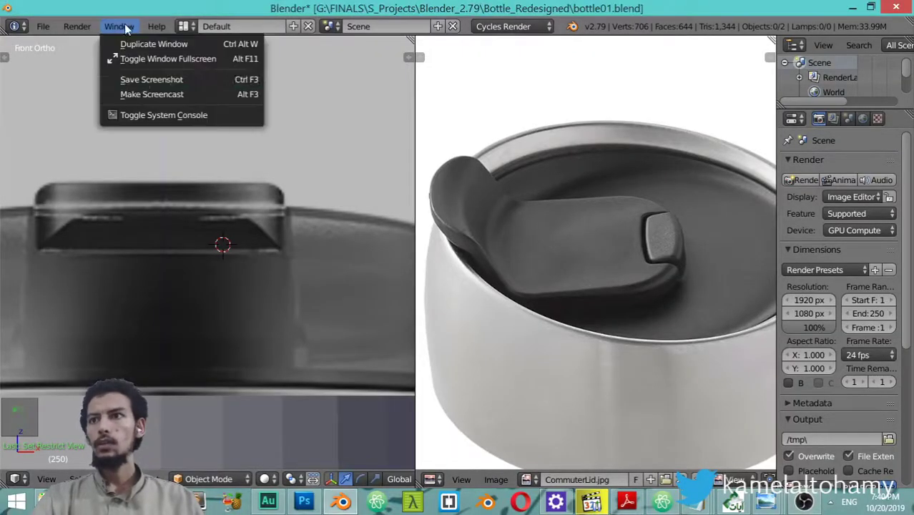
click(150, 58)
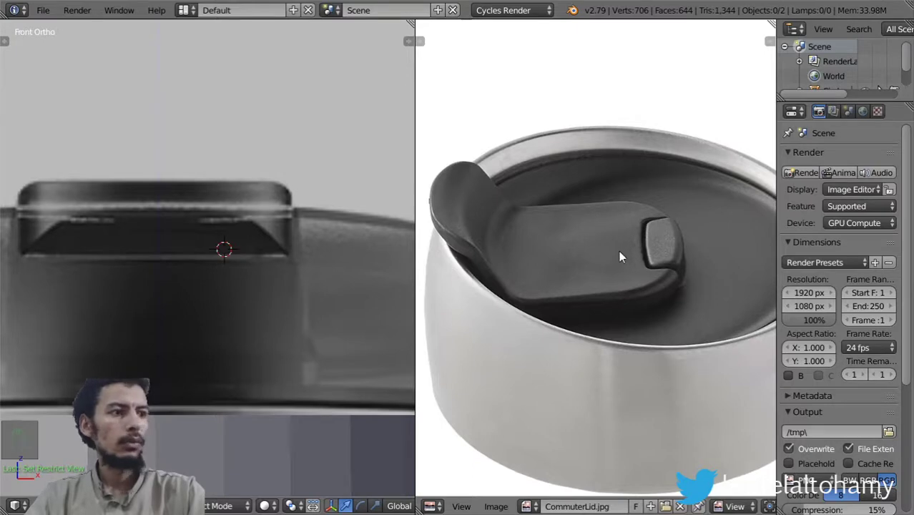
scroll(603, 243, down, 3)
scroll(601, 240, up, 4)
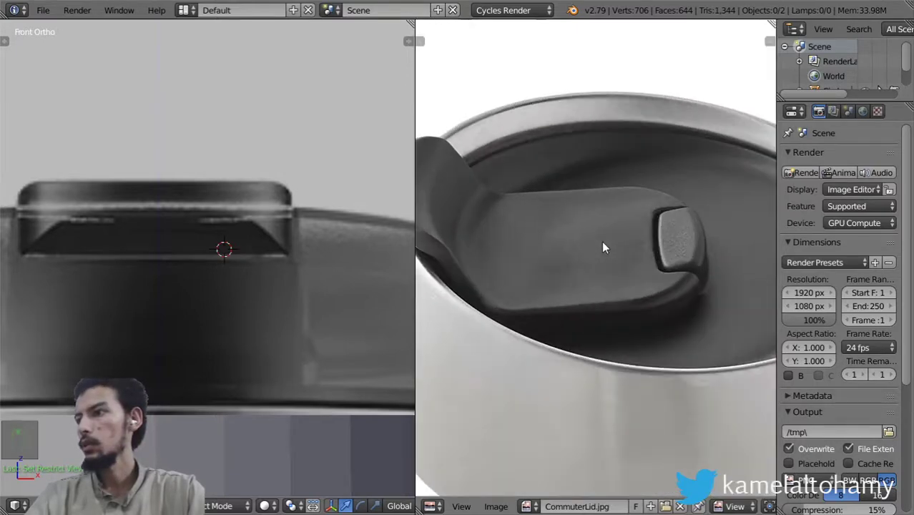
scroll(601, 240, down, 2)
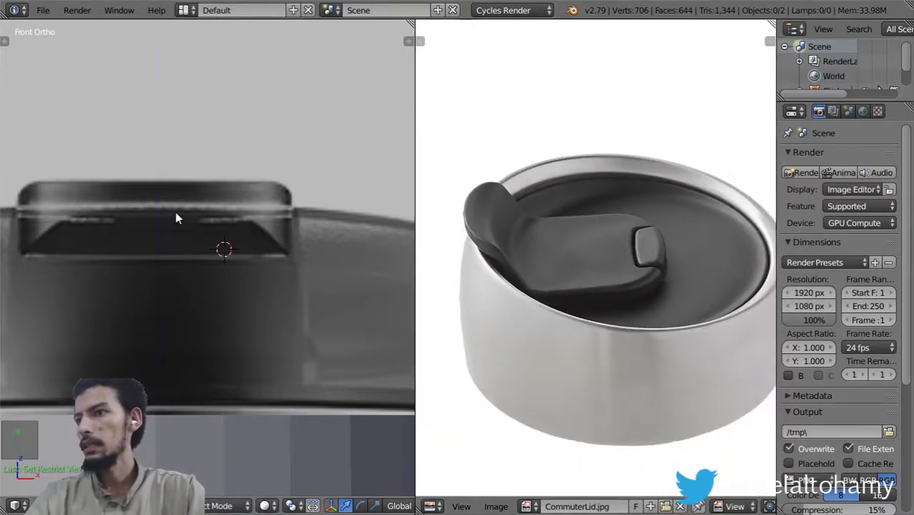
scroll(157, 235, down, 3)
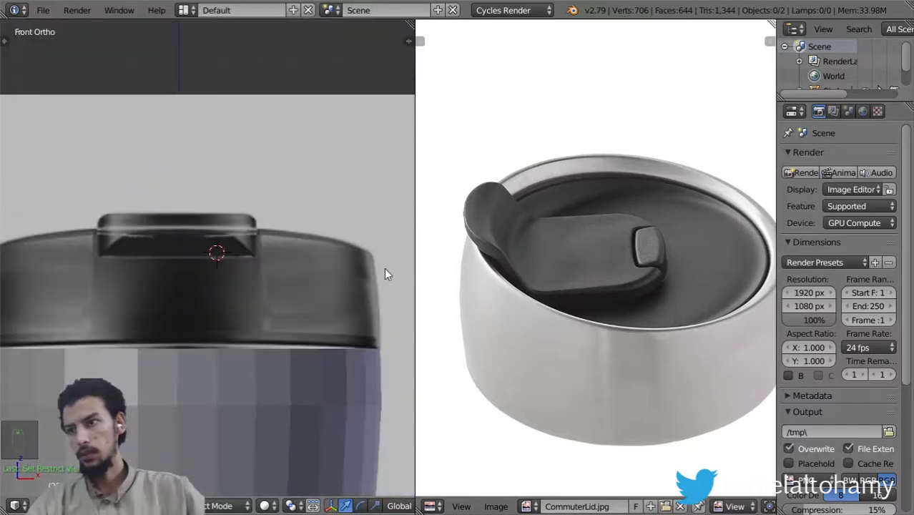
Join the 3D view over the reference photo's area, and unhide and select the lid.
right_click(414, 290)
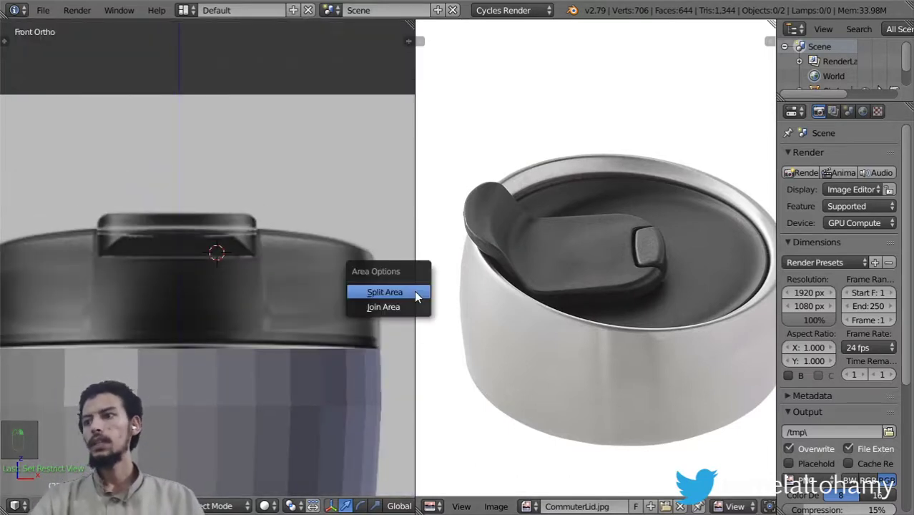
click(411, 306)
click(699, 283)
scroll(386, 279, up, 2)
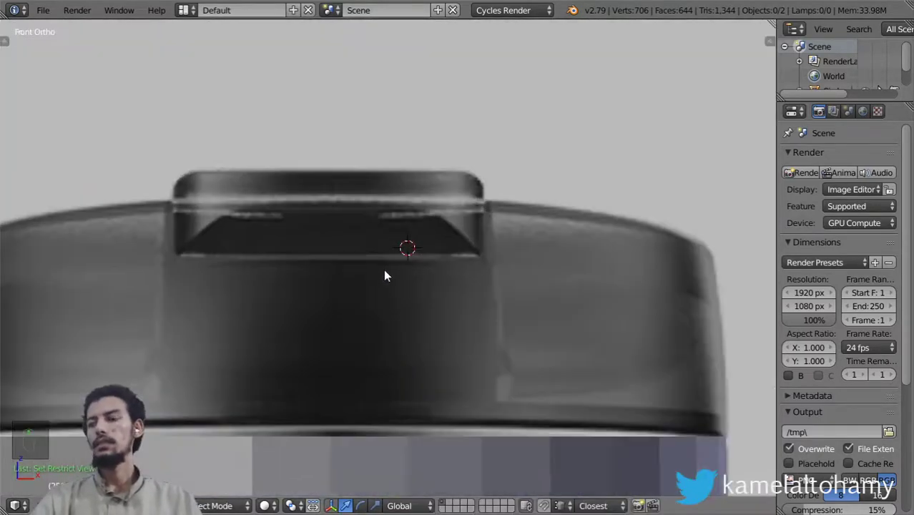
key(alt+h)
right_click(400, 278)
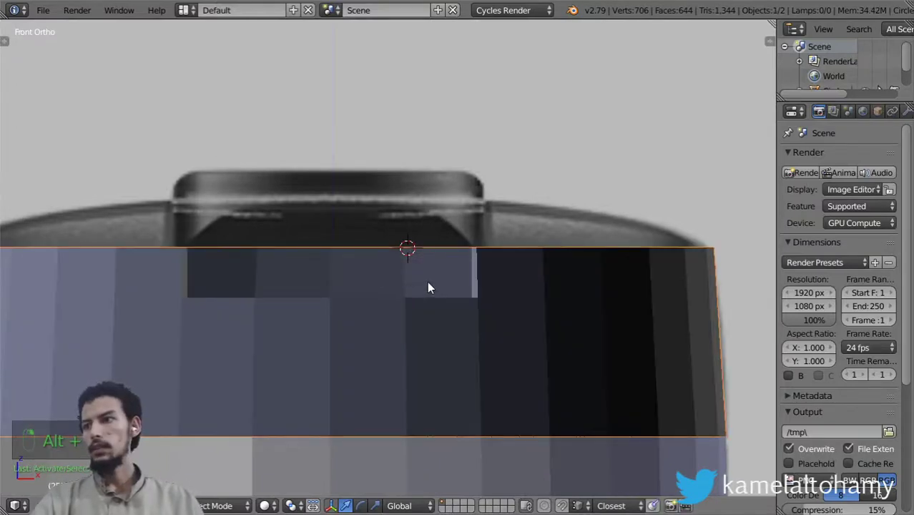
Raise all lid vertices above its bottom ring along Z so the notch floor reaches the lower edge of the reference's opening.
key(Tab)
scroll(427, 282, down, 4)
scroll(438, 284, up, 2)
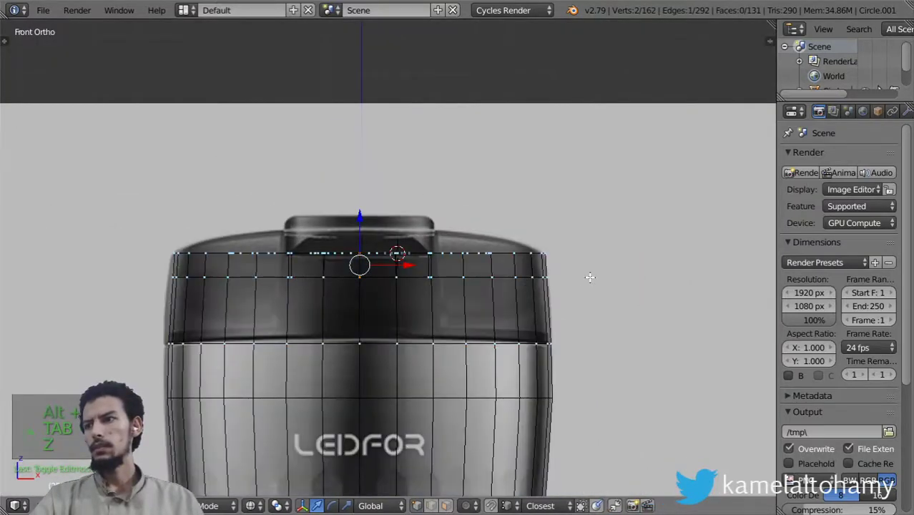
key(z)
key(a)
key(a)
key(a)
key(b)
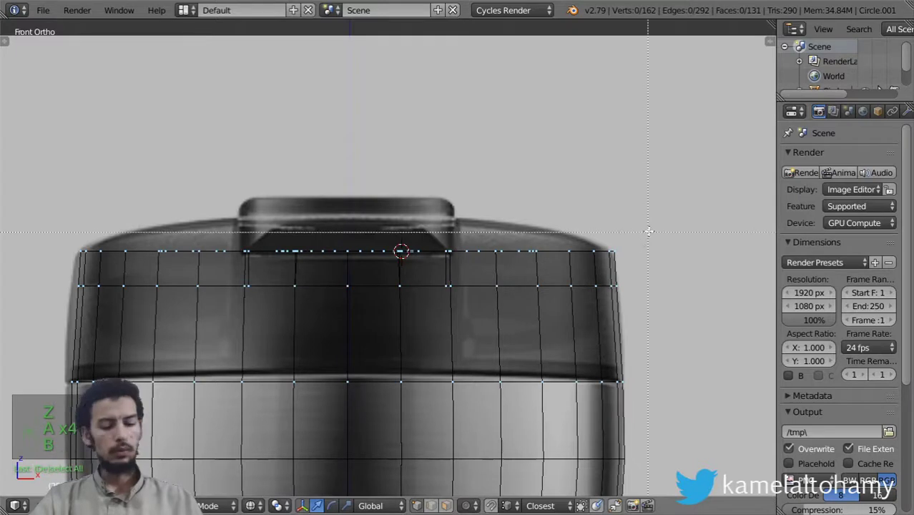
drag(619, 219, 62, 309)
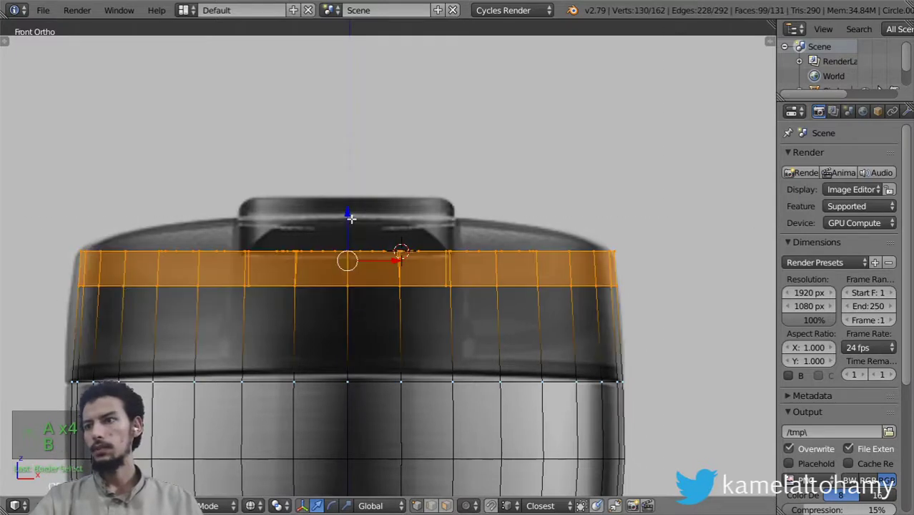
drag(350, 218, 355, 187)
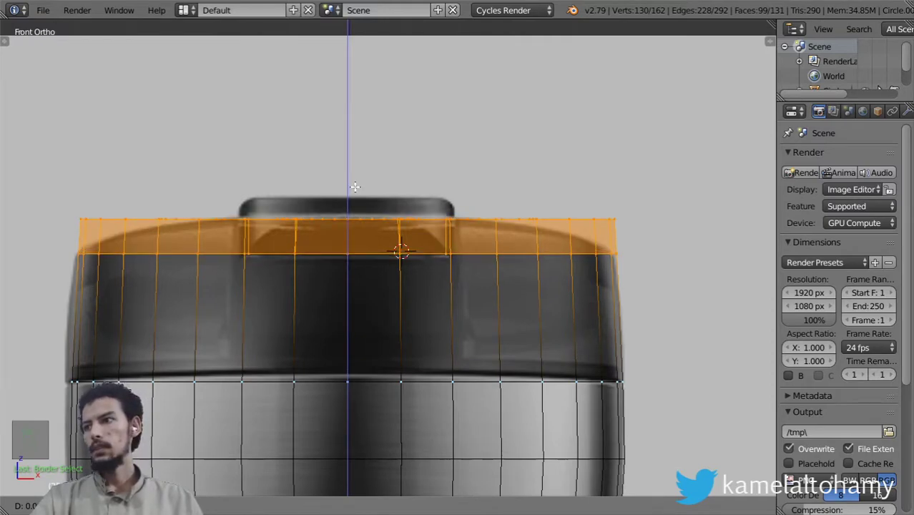
click(355, 190)
Lower the lid's middle ring, including the notch floor, slightly along Z to match the reference.
scroll(429, 294, up, 6)
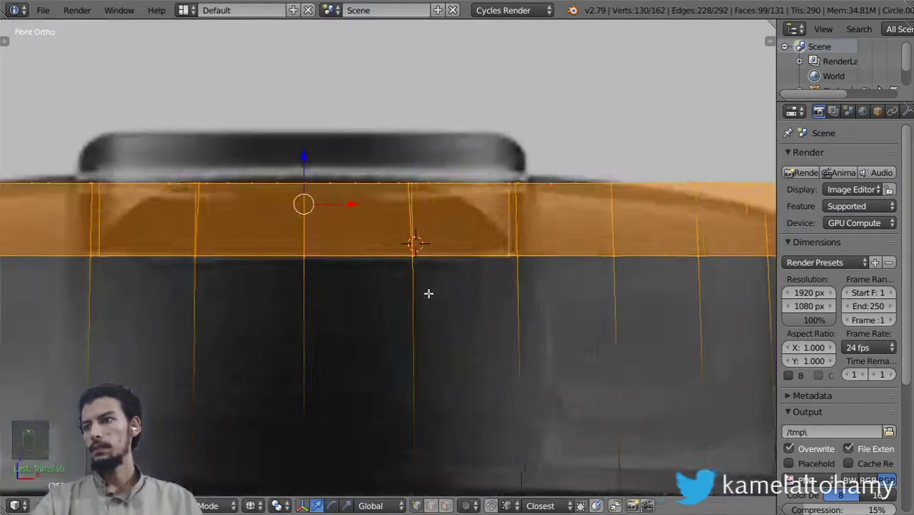
key(z)
key(z)
scroll(430, 285, down, 3)
key(a)
scroll(537, 267, down, 3)
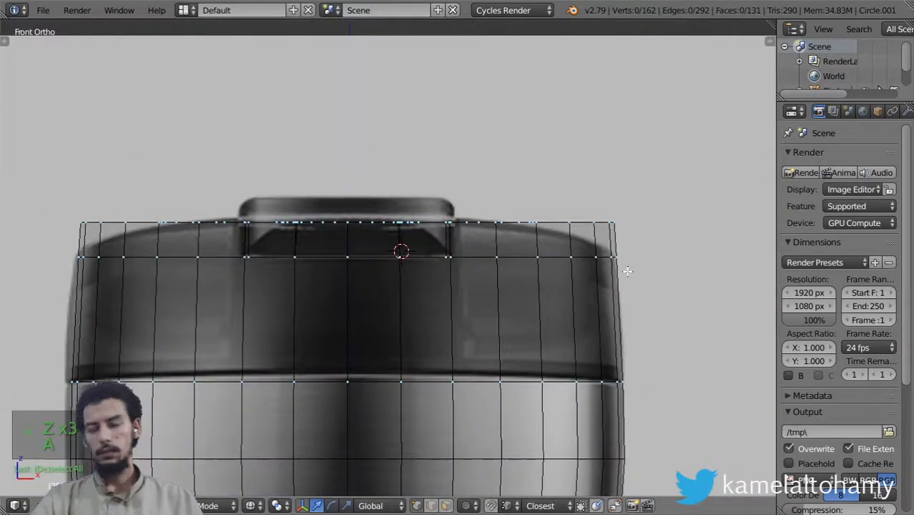
key(b)
drag(641, 251, 38, 305)
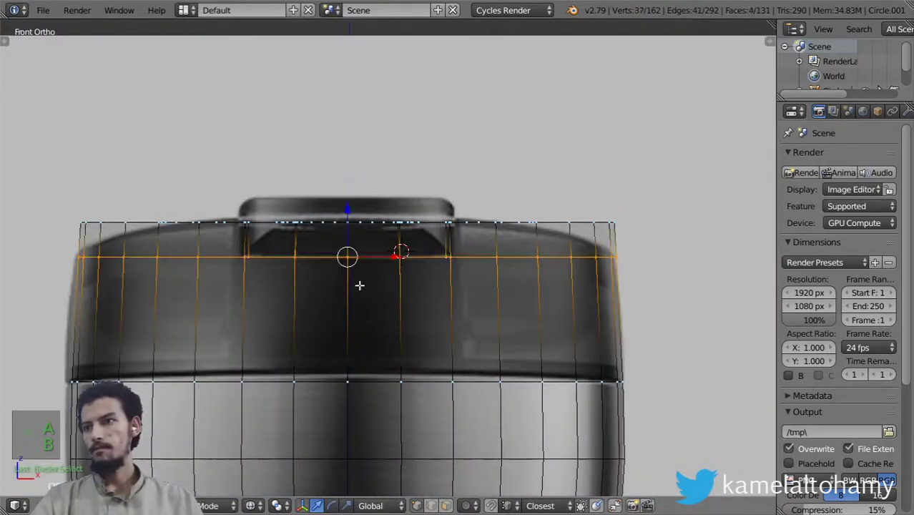
key(g)
key(z)
click(362, 303)
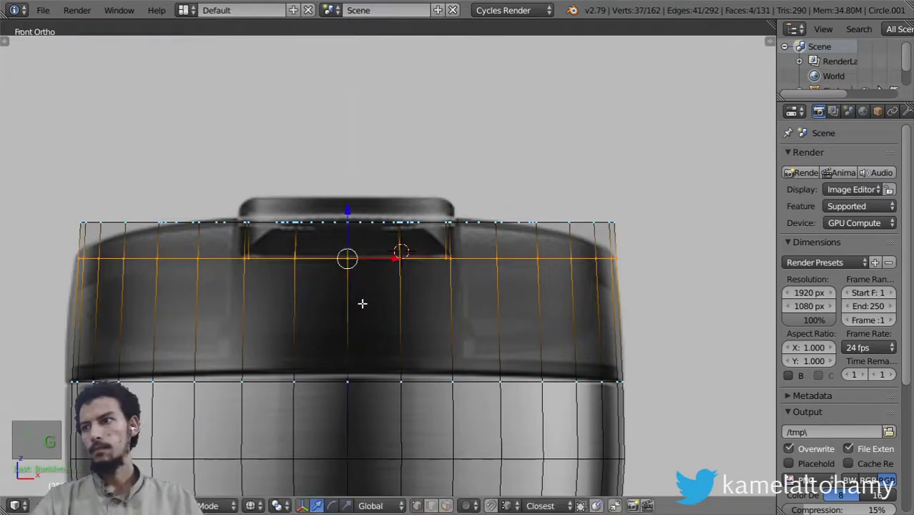
Compare the lid's notch floor with the front reference, and inspect the notched lid in solid shading from above.
scroll(429, 288, up, 3)
key(z)
key(z)
key(z)
key(z)
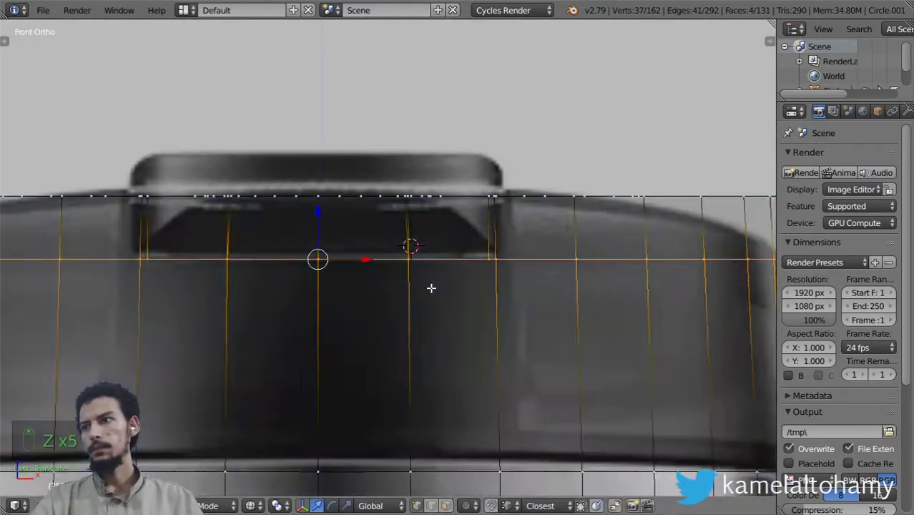
key(Tab)
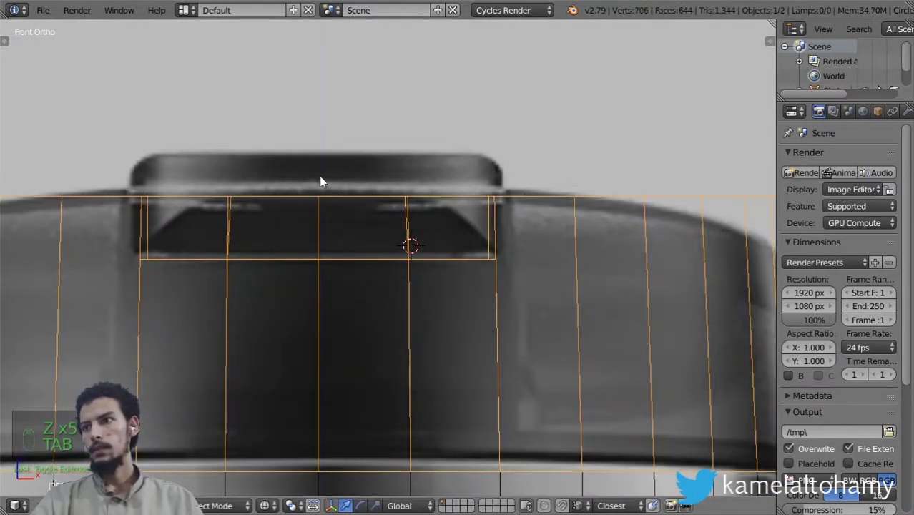
scroll(319, 180, down, 2)
key(KP_7)
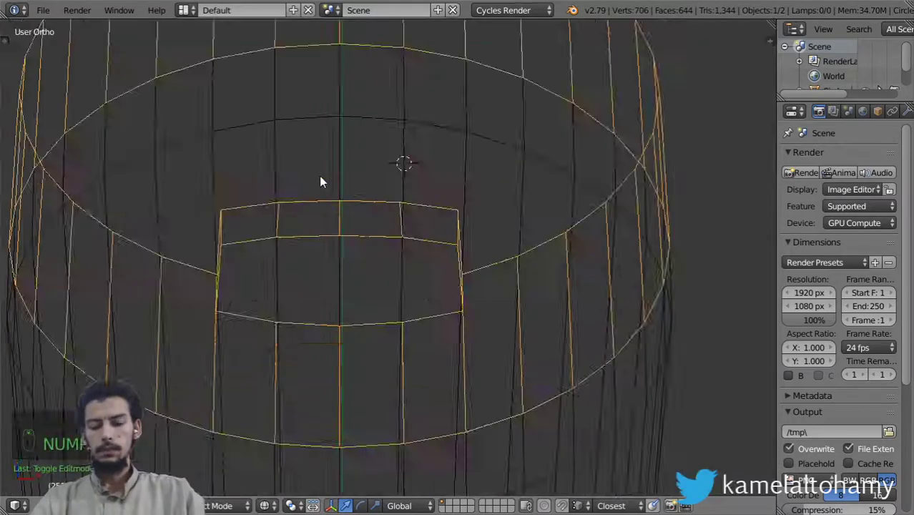
key(z)
scroll(339, 252, up, 4)
scroll(359, 295, down, 4)
middle_drag(359, 295, 300, 241)
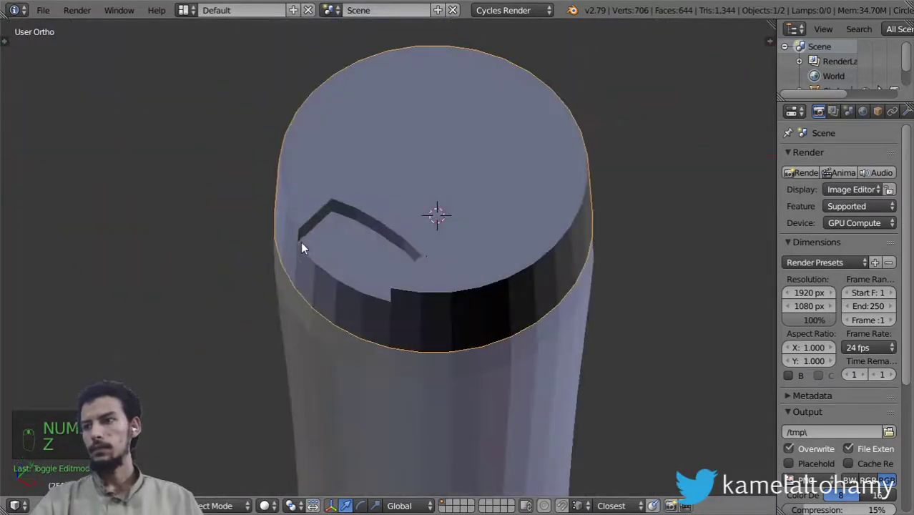
Select all of the lid's geometry, recalculate its normals, and reopen the mesh for editing.
right_click(425, 254)
scroll(426, 254, up, 3)
key(Tab)
key(Tab)
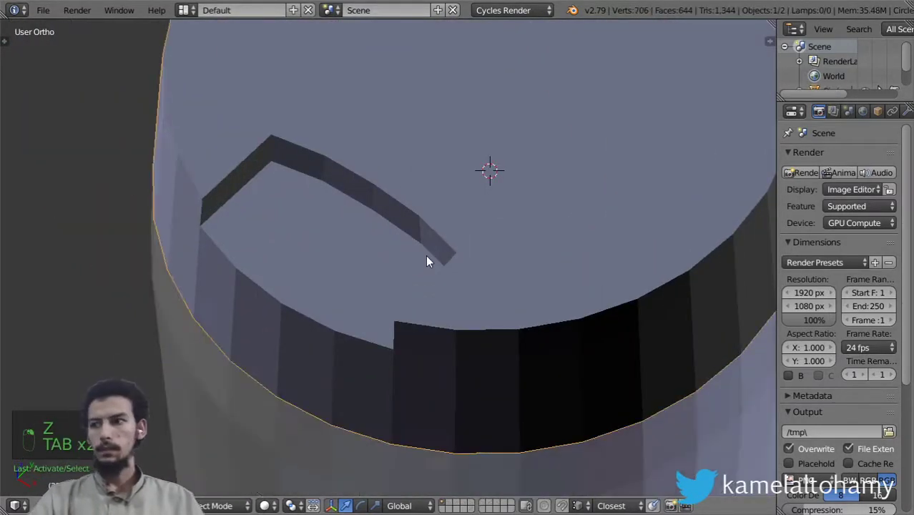
key(Tab)
key(a)
key(a)
key(a)
key(a)
key(a)
key(ctrl+Tab)
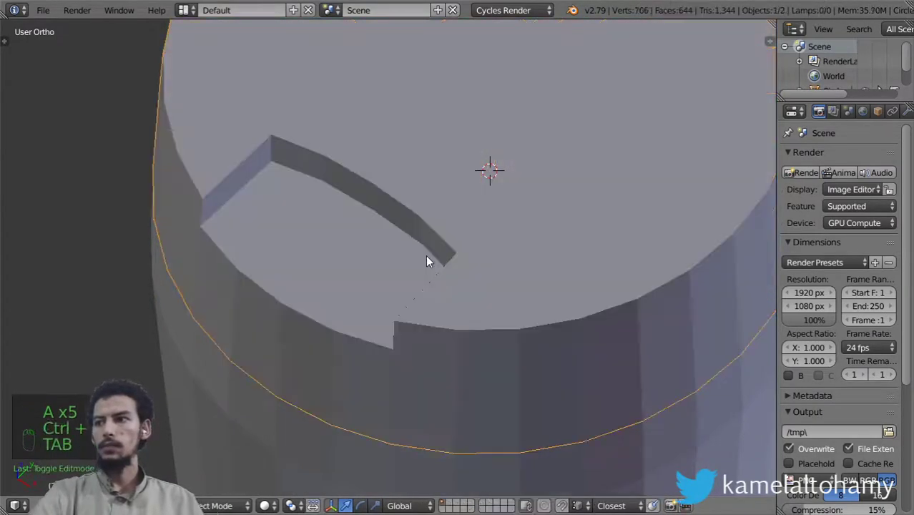
key(Tab)
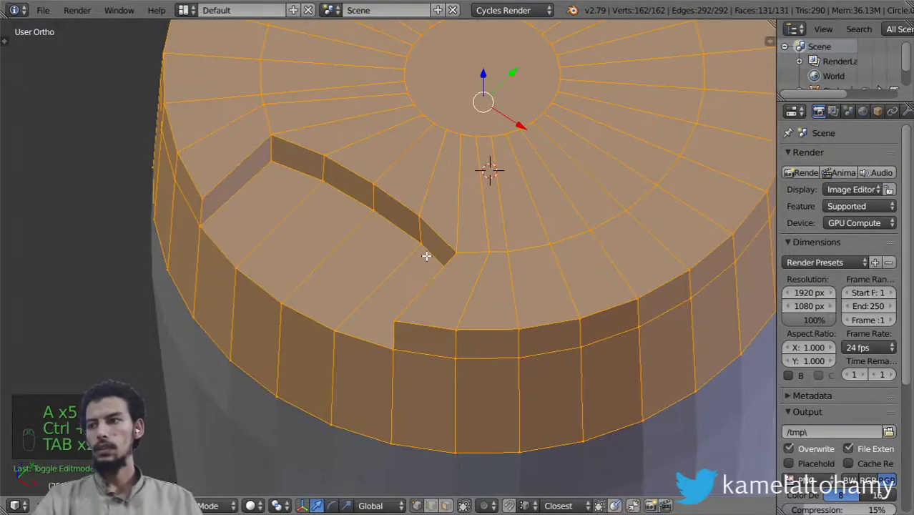
In top view, add a separate mesh circle with 16 vertices.
scroll(425, 255, down, 3)
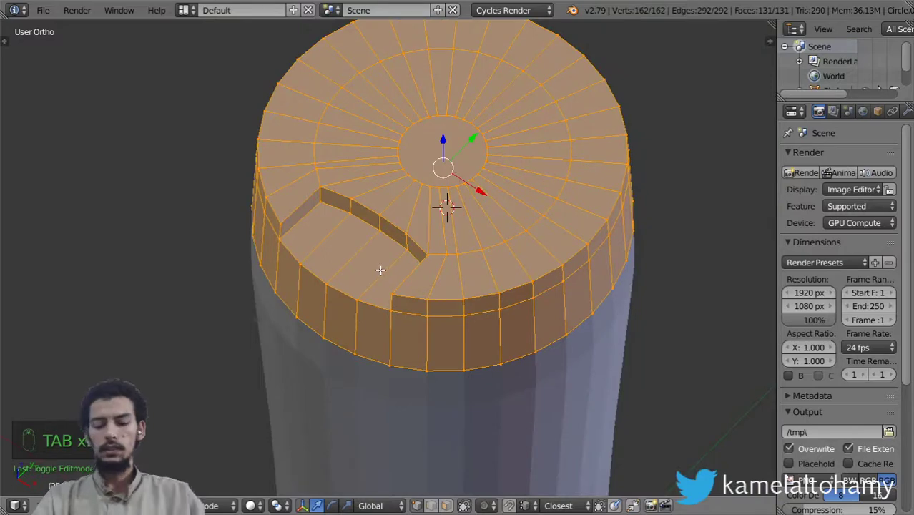
key(KP_7)
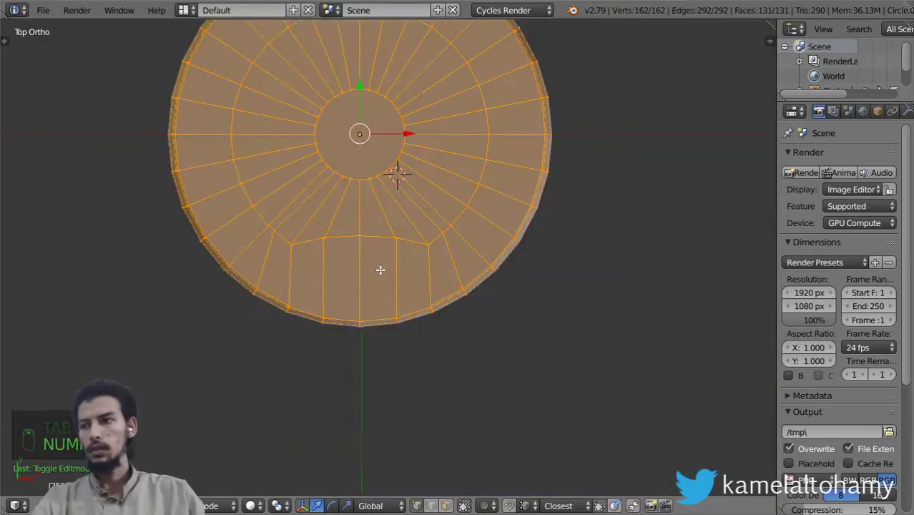
click(447, 506)
scroll(379, 322, up, 3)
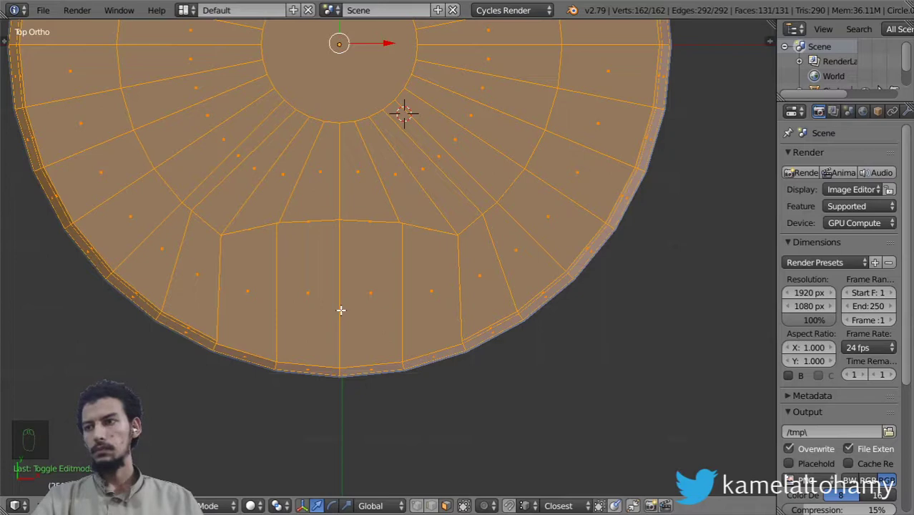
key(Tab)
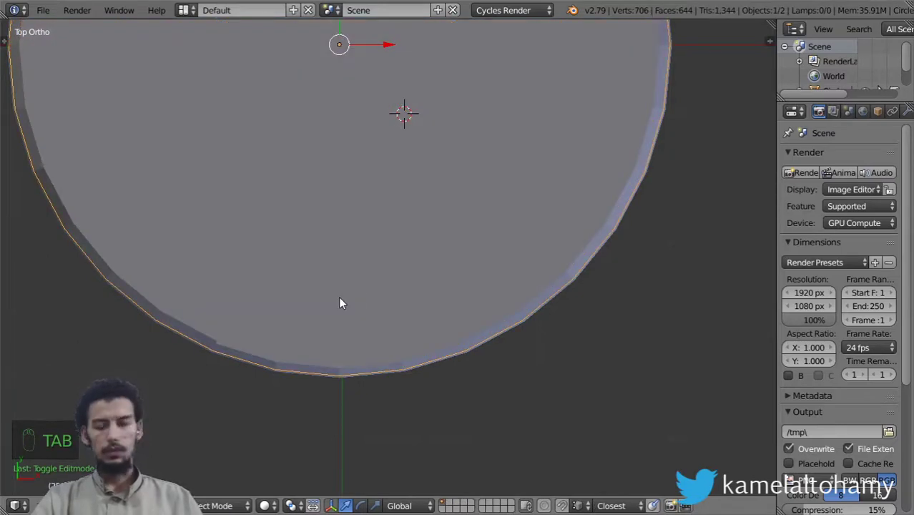
key(shift+a)
mouse_move(341, 292)
key(Escape)
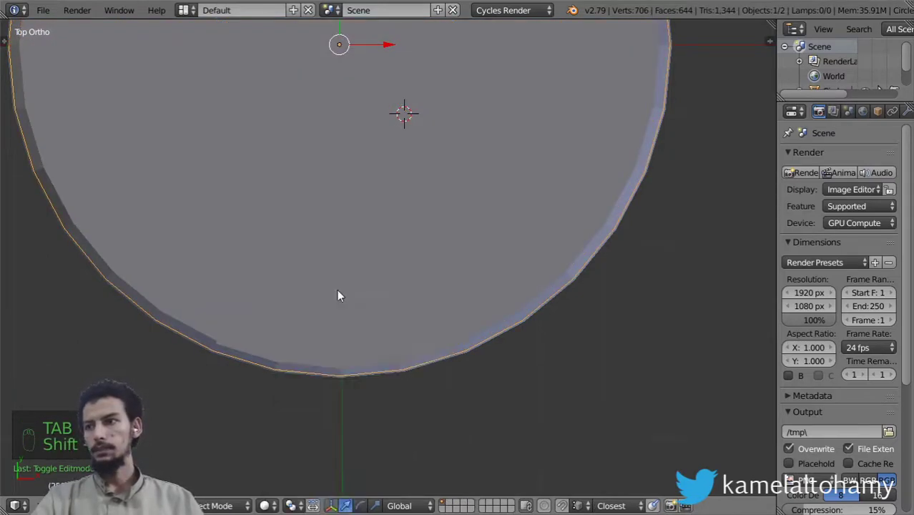
key(shift+a)
click(400, 305)
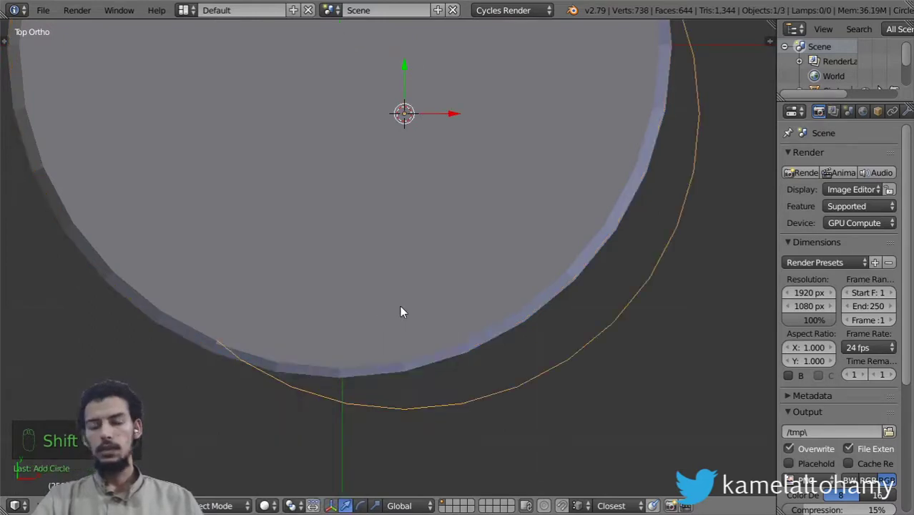
key(F6)
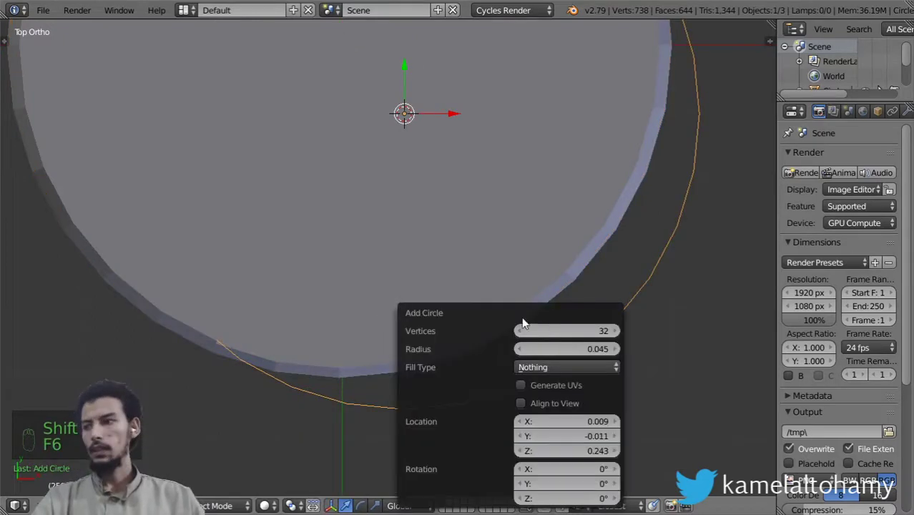
click(565, 329)
text(1)
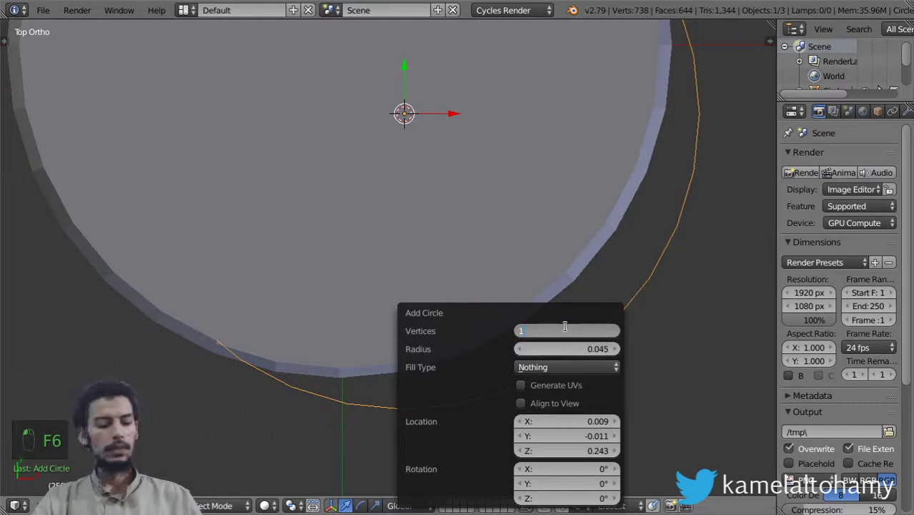
text(6)
key(Return)
Move the circle onto the drinking notch and scale it down to roughly the notch's width.
key(z)
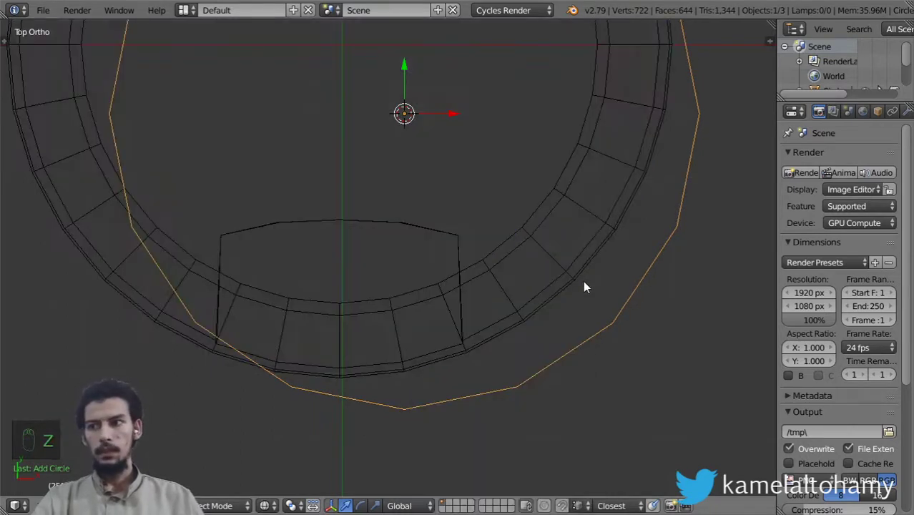
key(g)
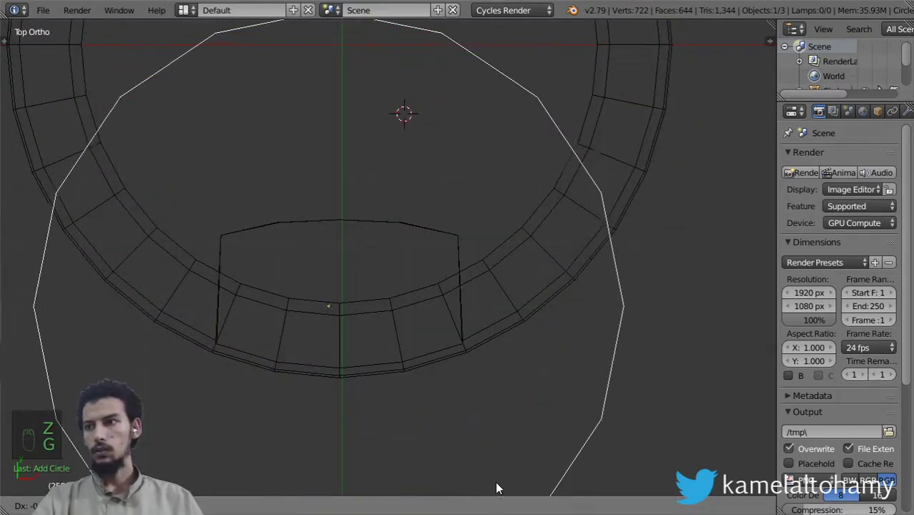
click(502, 471)
key(s)
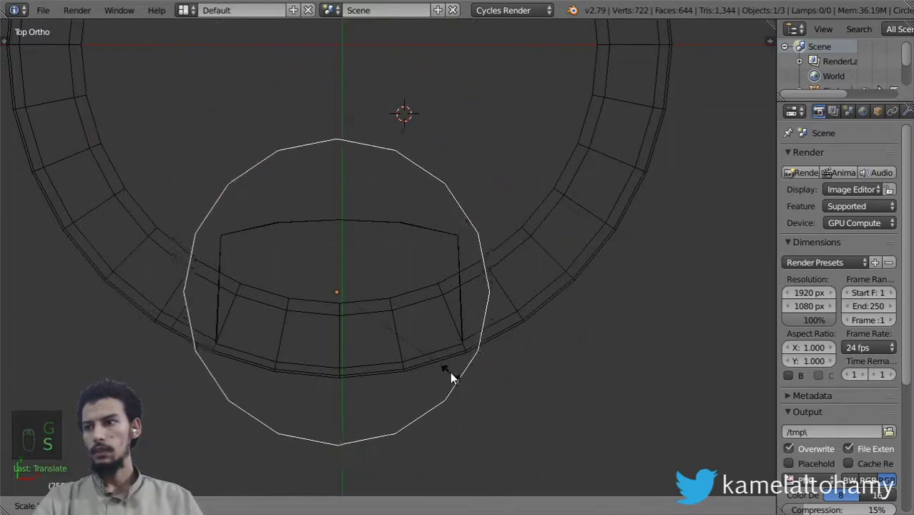
click(438, 355)
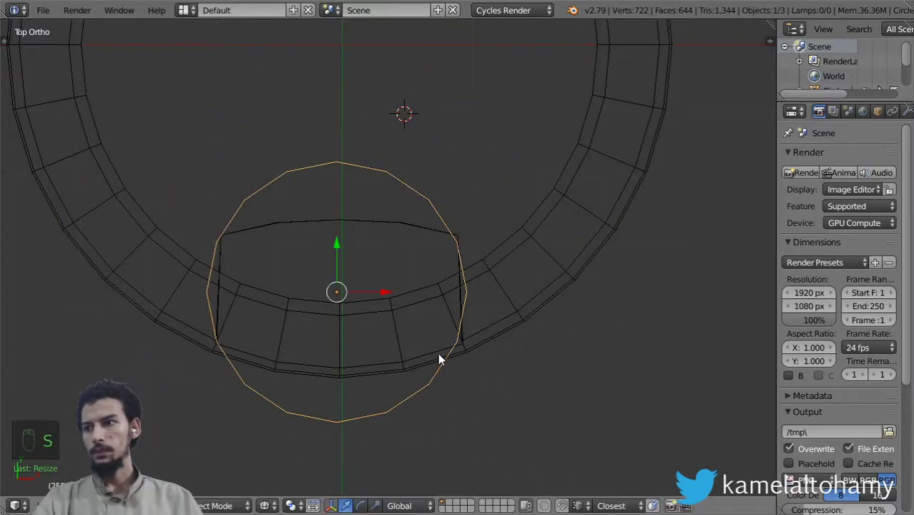
Rotate the circle until a flat edge faces the lid's centre, shift it forward along Y, and shrink it to fit inside the notch's width.
key(r)
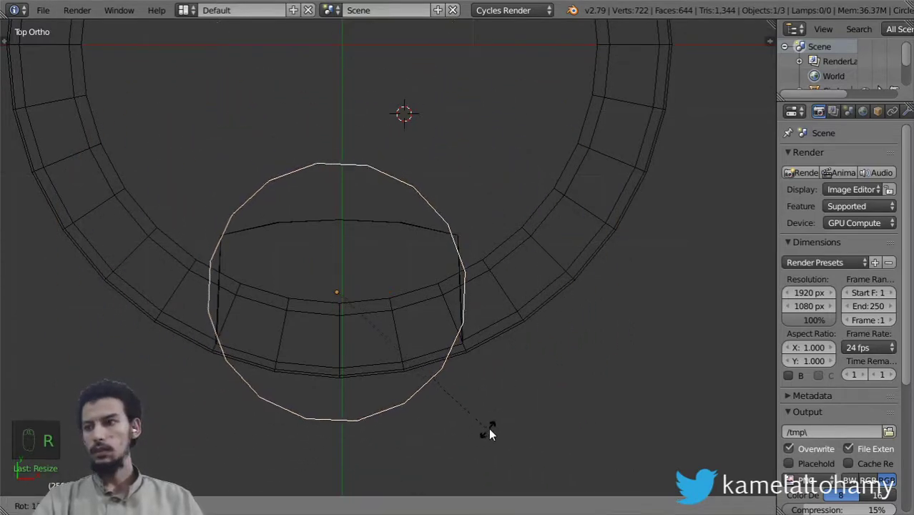
click(492, 425)
key(g)
key(y)
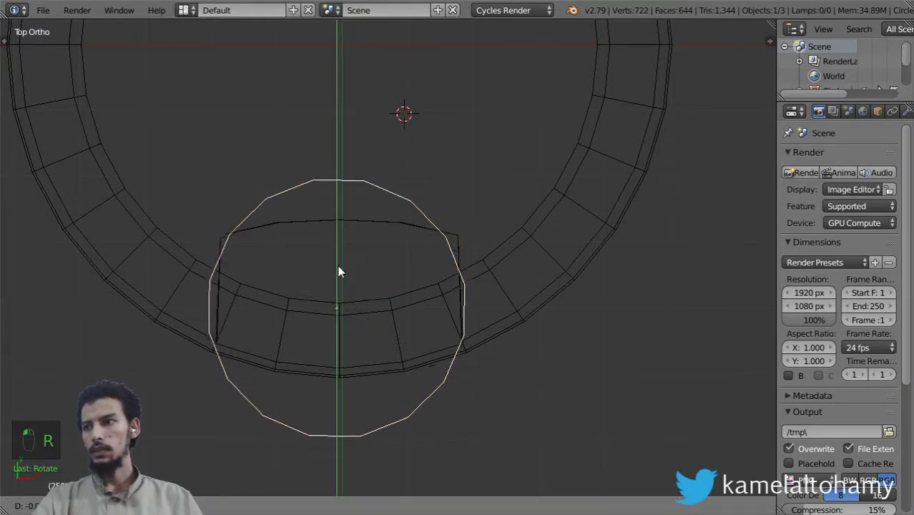
click(341, 271)
key(s)
click(395, 386)
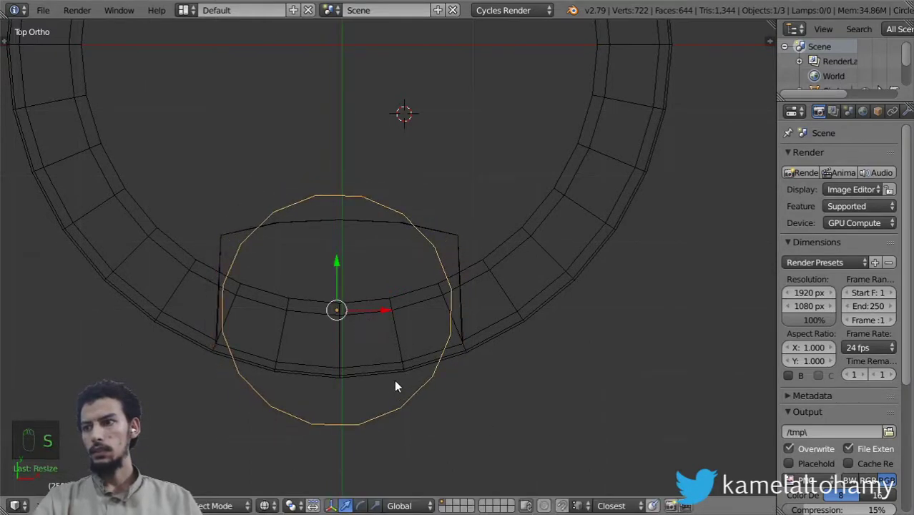
key(s)
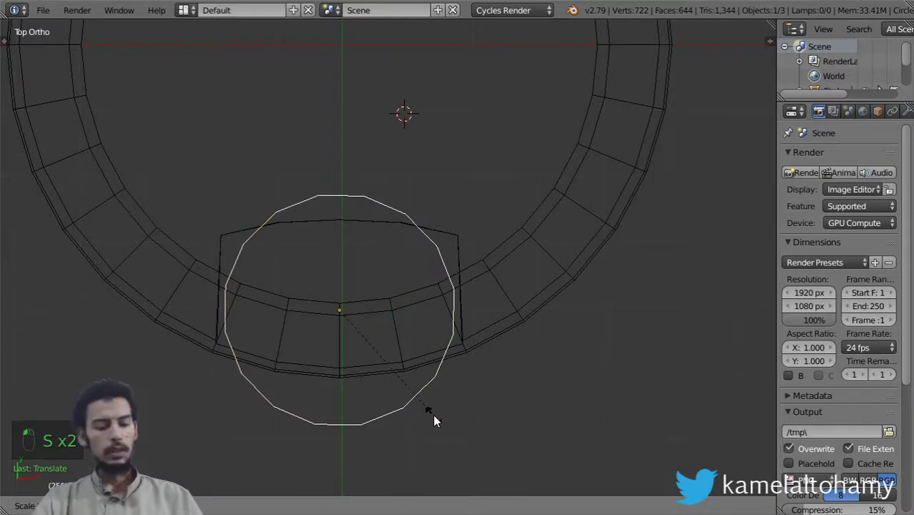
key(y)
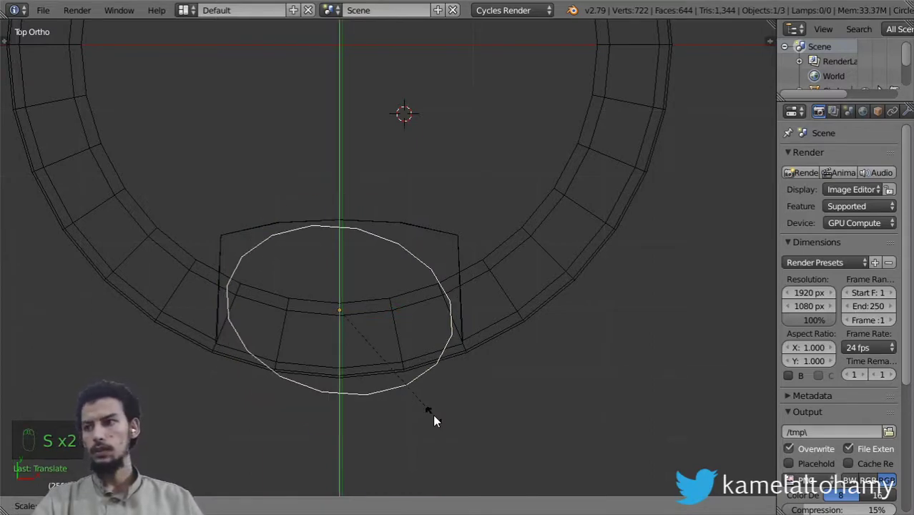
right_click(434, 419)
Adjust the circle's scale along Y and move it along Y toward the front so it overhangs the lid's rim.
scroll(418, 389, down, 3)
middle_drag(400, 358, 314, 286)
scroll(355, 296, up, 2)
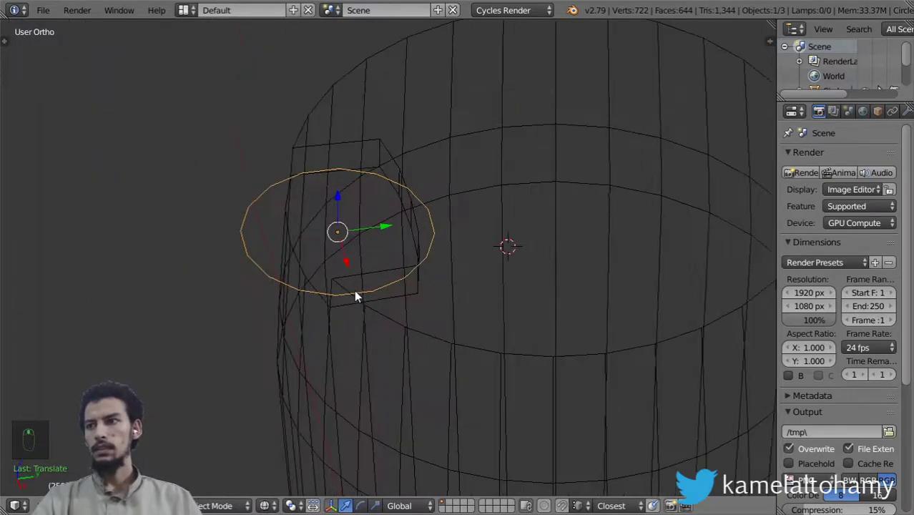
key(KP_3)
key(s)
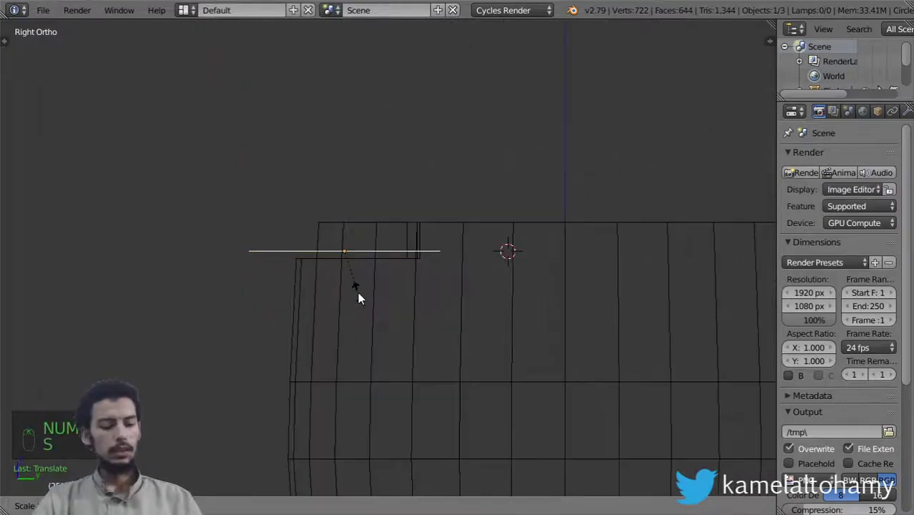
key(y)
click(358, 293)
mouse_move(359, 299)
middle_down()
mouse_move(402, 381)
mouse_move(414, 369)
middle_up()
key(z)
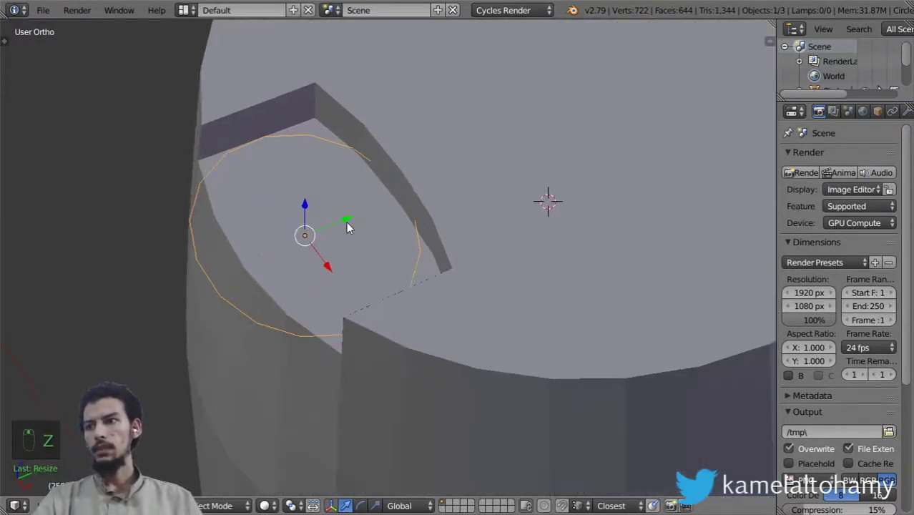
key(g)
key(y)
click(333, 255)
Delete the six vertices on the circle's inner side, leaving an open arc in front of the notch.
key(Tab)
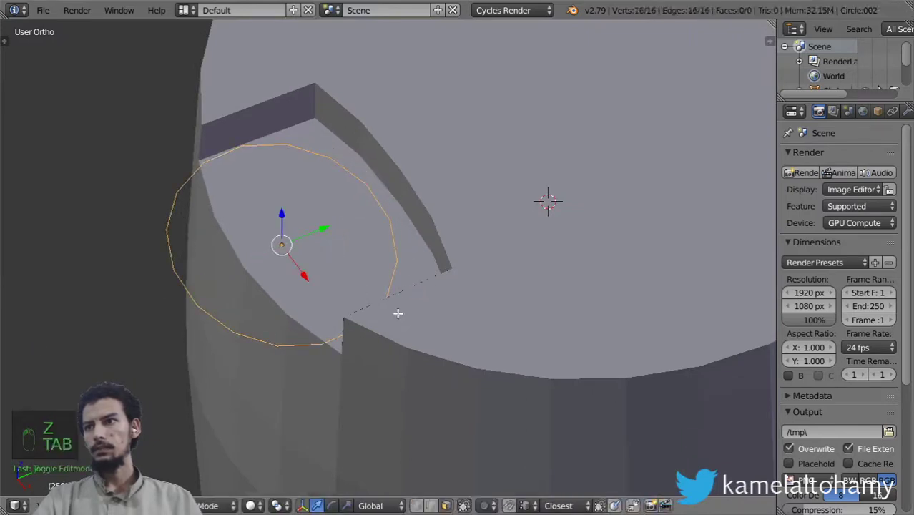
right_click(377, 198)
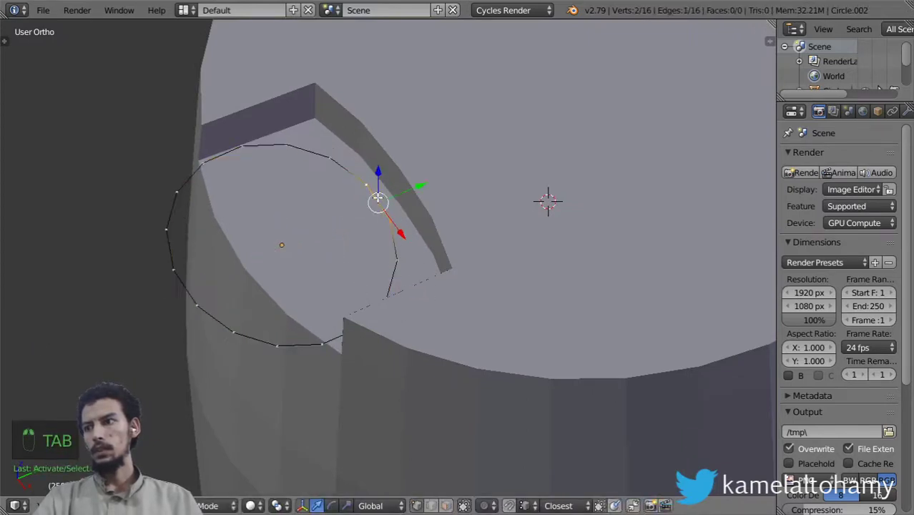
key(ctrl+KP_Add)
key(ctrl+KP_Add)
key(ctrl+KP_Add)
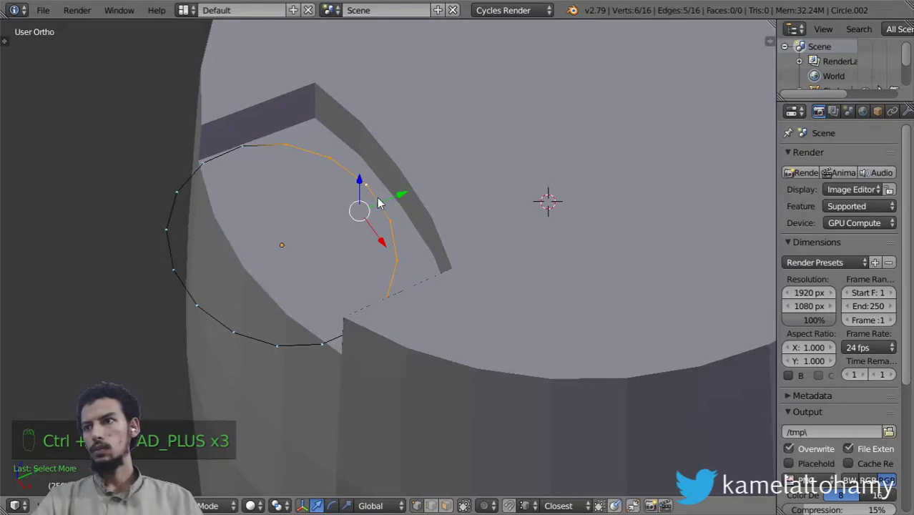
key(x)
click(377, 198)
Move the arc's two end vertices along Y toward the notch's front corners.
middle_drag(359, 307, 445, 310)
right_click(434, 325)
shift+right_click(198, 243)
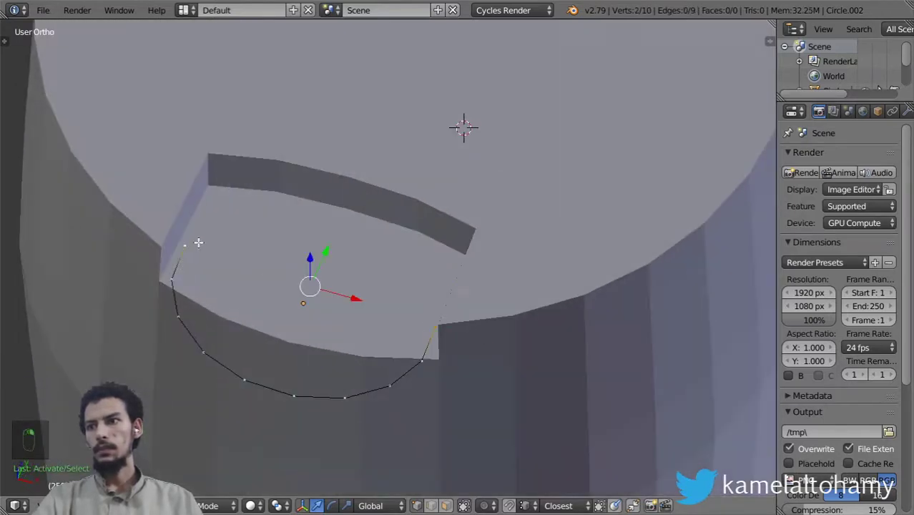
key(g)
key(y)
drag(333, 277, 331, 283)
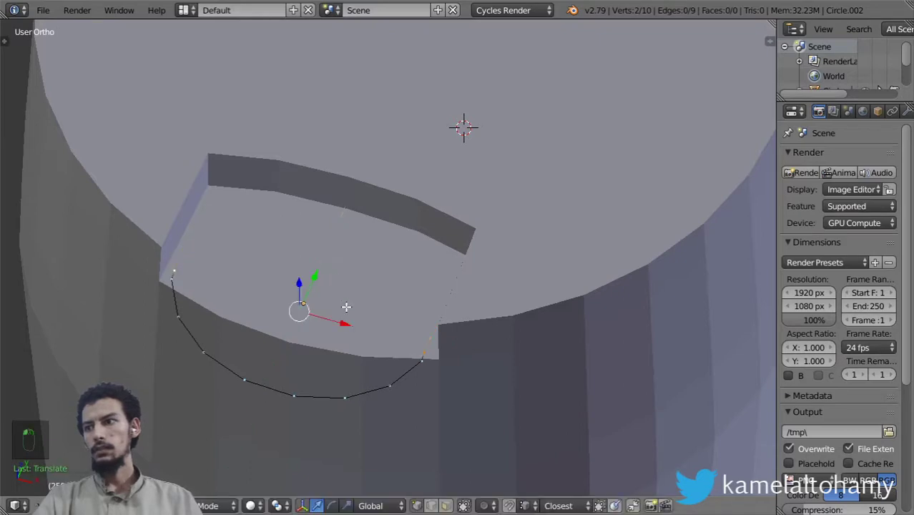
Widen the whole arc along X to the notch's width and shift it along X so its ends meet the notch's front corners.
key(a)
key(a)
key(s)
key(x)
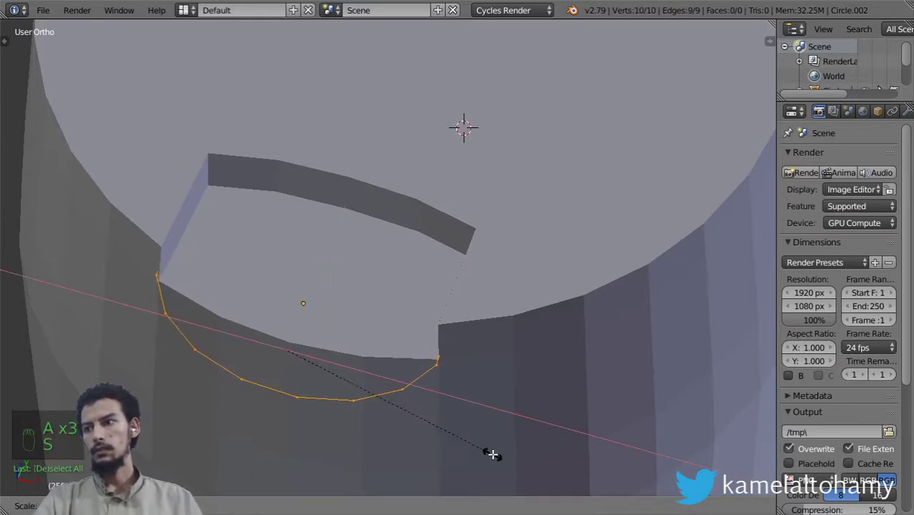
click(490, 445)
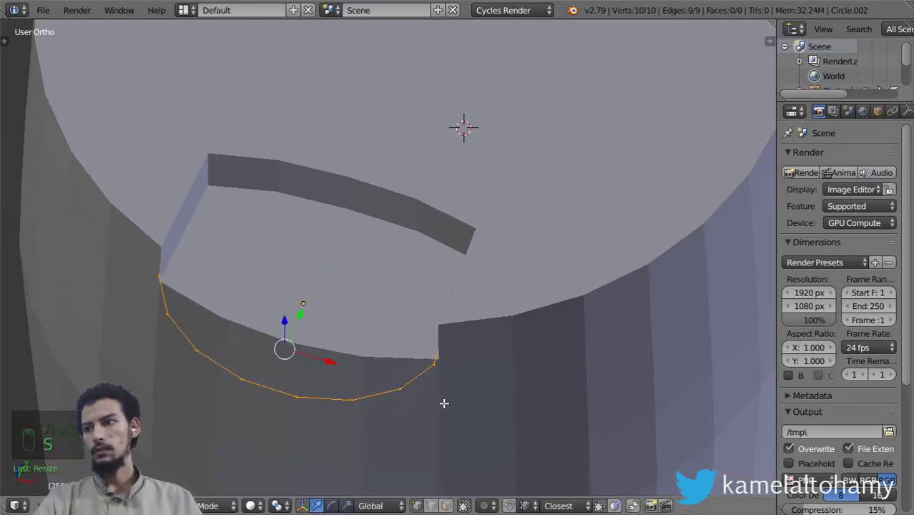
key(g)
key(x)
click(434, 369)
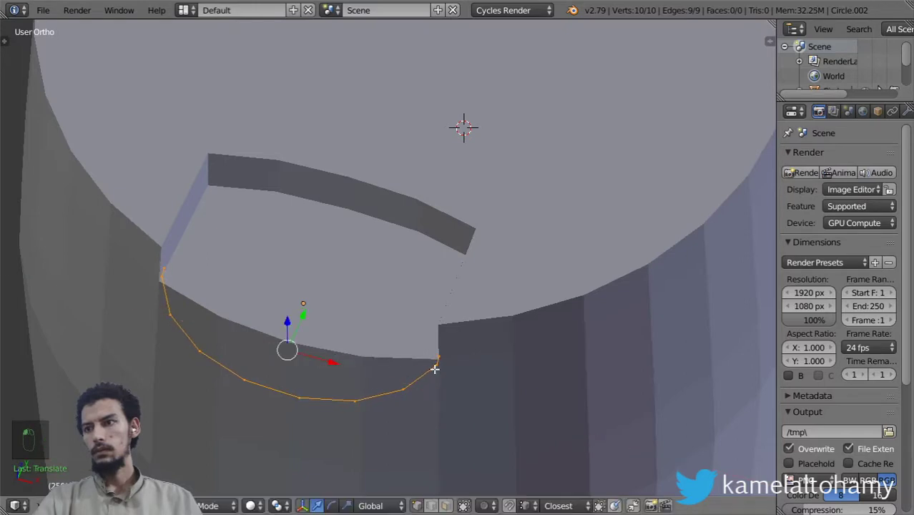
Extrude the arc's two end vertices along Y toward the notch's back corners.
right_click(432, 357)
shift+right_click(172, 255)
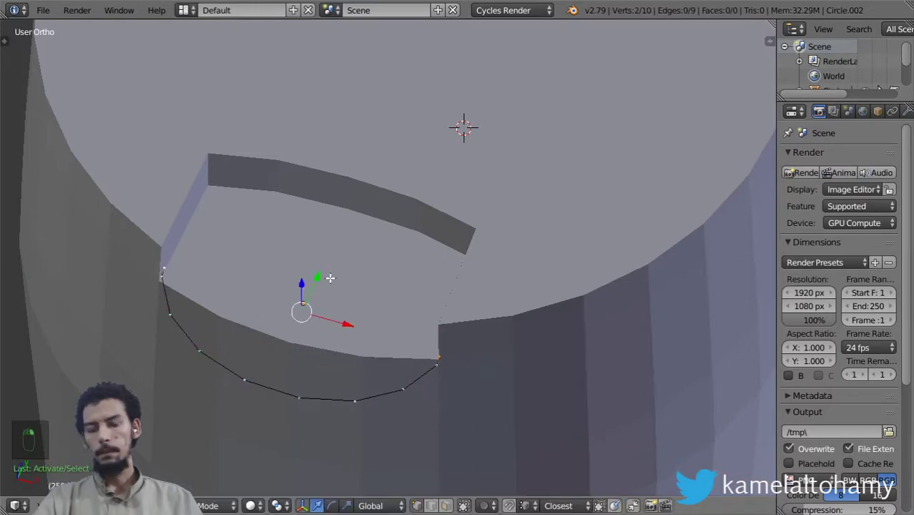
key(e)
key(y)
click(383, 189)
key(z)
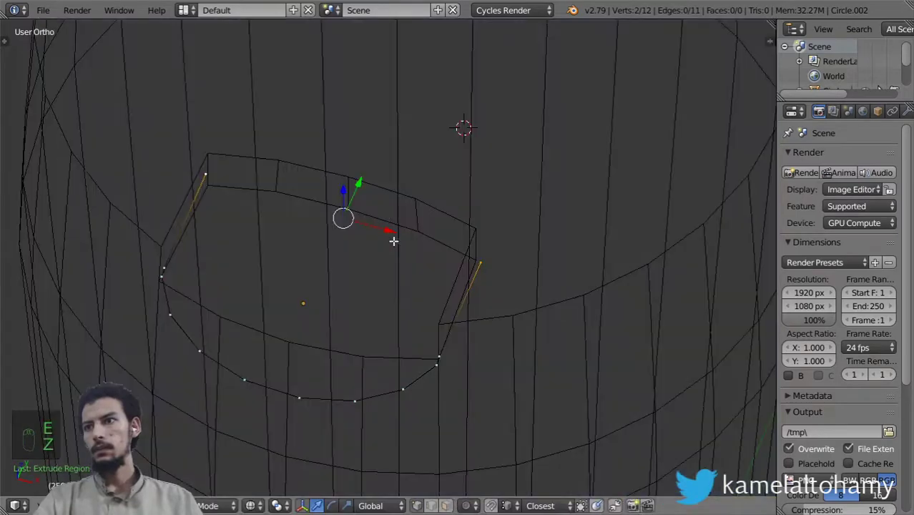
Narrow the two extruded end vertices along X to fit inside the notch's side walls.
key(s)
key(x)
click(486, 347)
key(z)
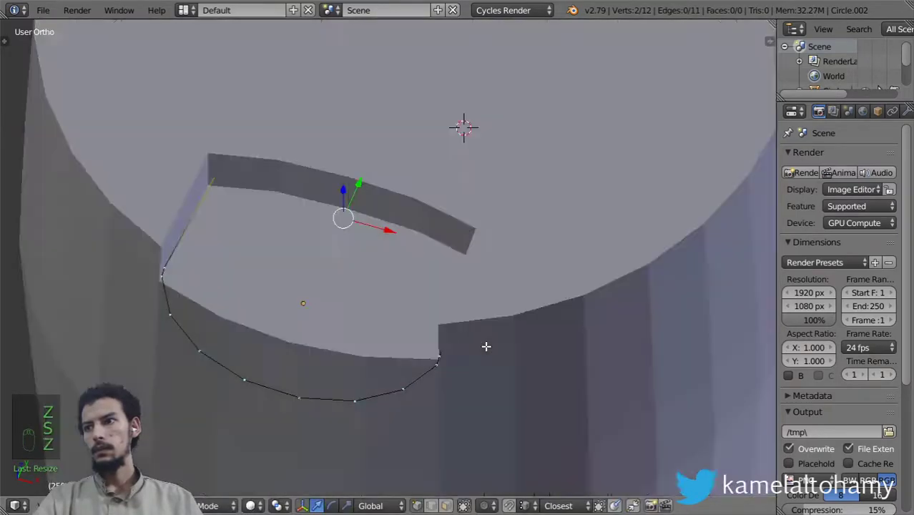
Select the whole flap outline and lower it along Z to just above the notch floor.
mouse_move(486, 345)
middle_down()
mouse_move(511, 285)
mouse_move(497, 288)
middle_up()
key(KP_3)
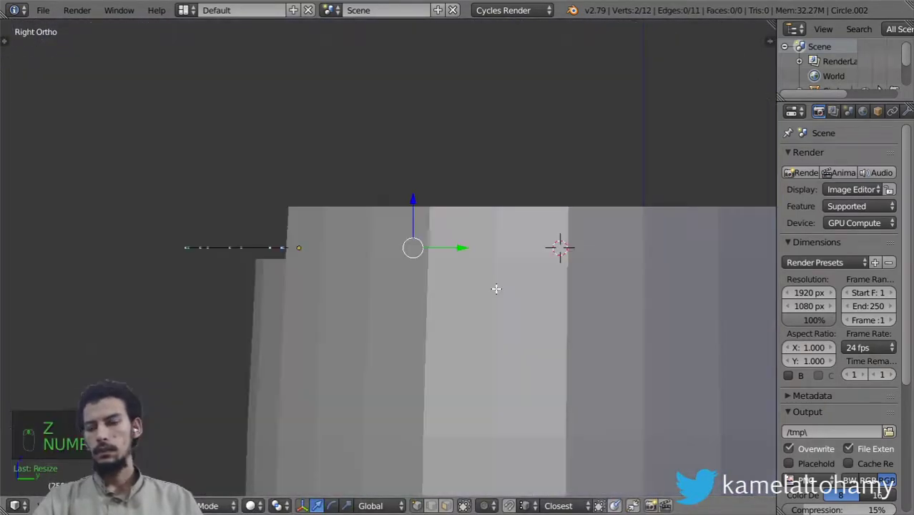
key(z)
scroll(394, 241, up, 2)
key(Tab)
key(Tab)
key(a)
key(a)
key(a)
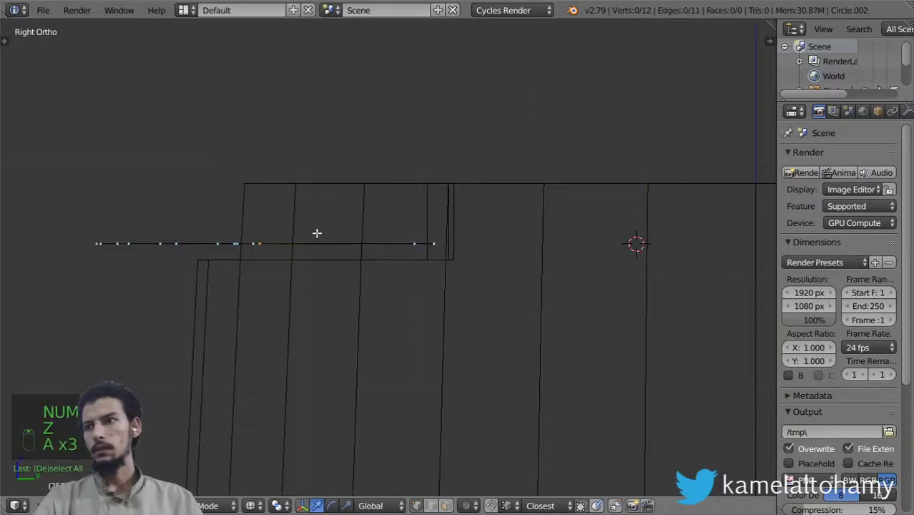
key(a)
key(a)
drag(215, 202, 216, 209)
key(z)
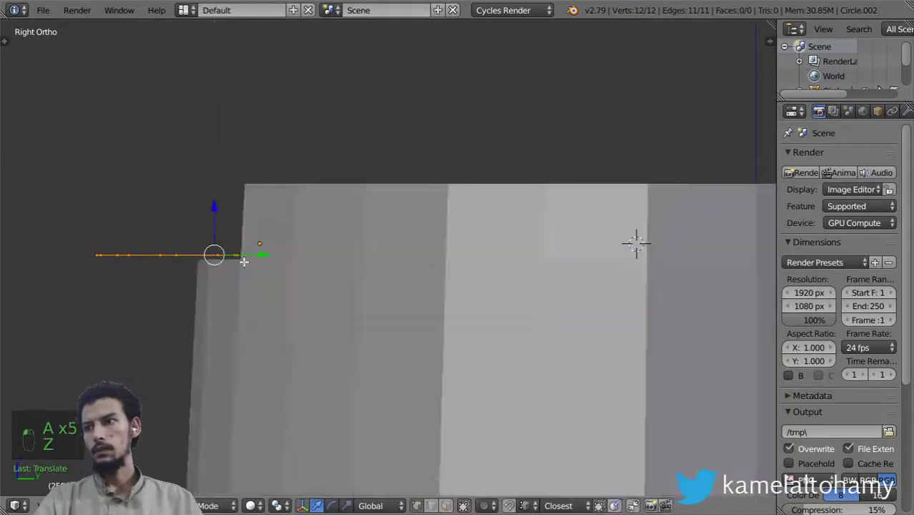
mouse_move(216, 210)
middle_down()
mouse_move(342, 322)
mouse_move(368, 328)
mouse_move(567, 223)
middle_up()
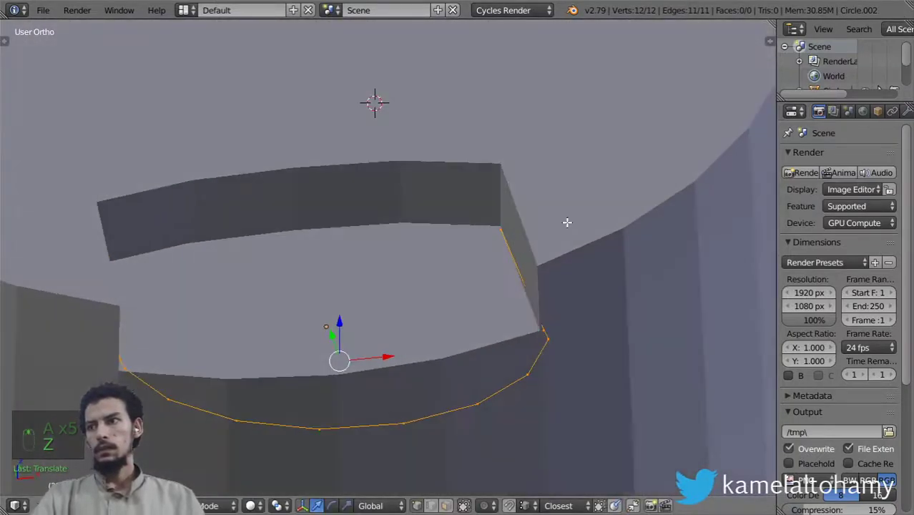
Isolate the outline in local view and fill faces from its two open back vertices toward the front curve.
right_click(501, 227)
key(KP_Divide)
shift+right_click(446, 147)
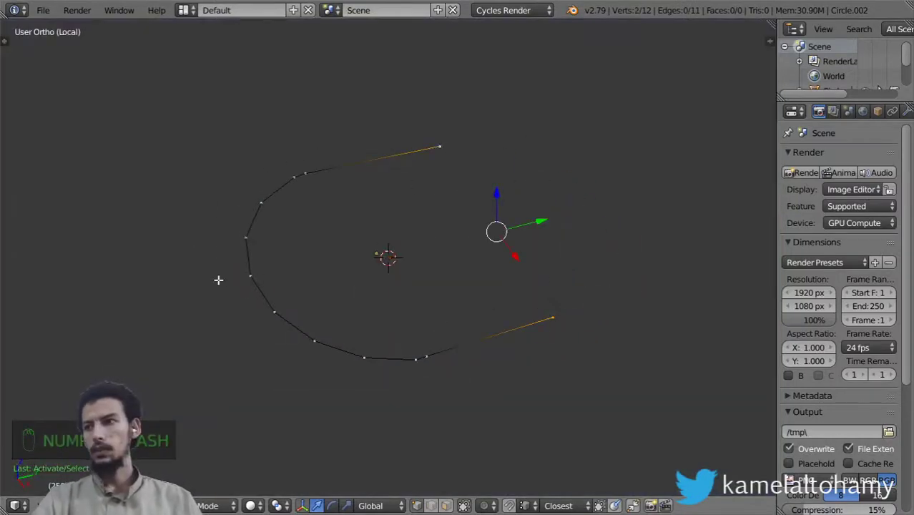
key(f)
key(f)
key(f)
key(f)
key(f)
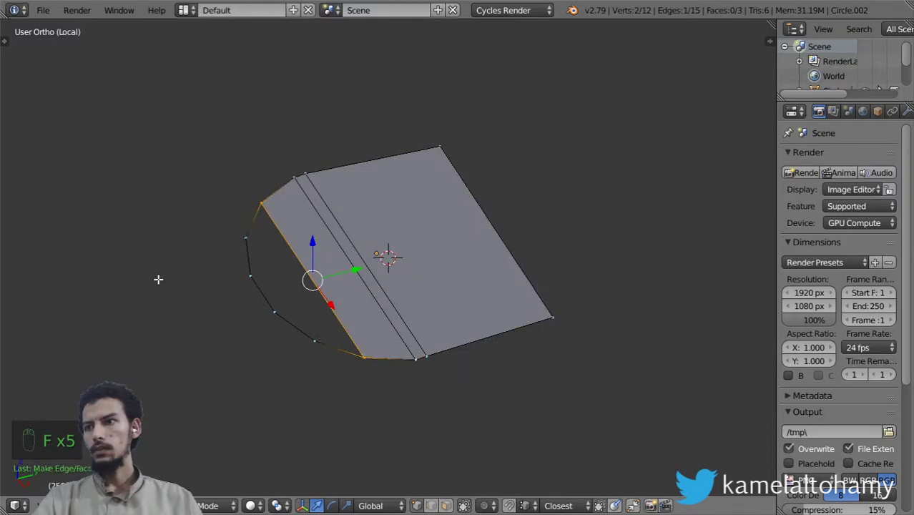
Add two evenly spaced loop cuts running front to back through the filled faces.
key(ctrl+r)
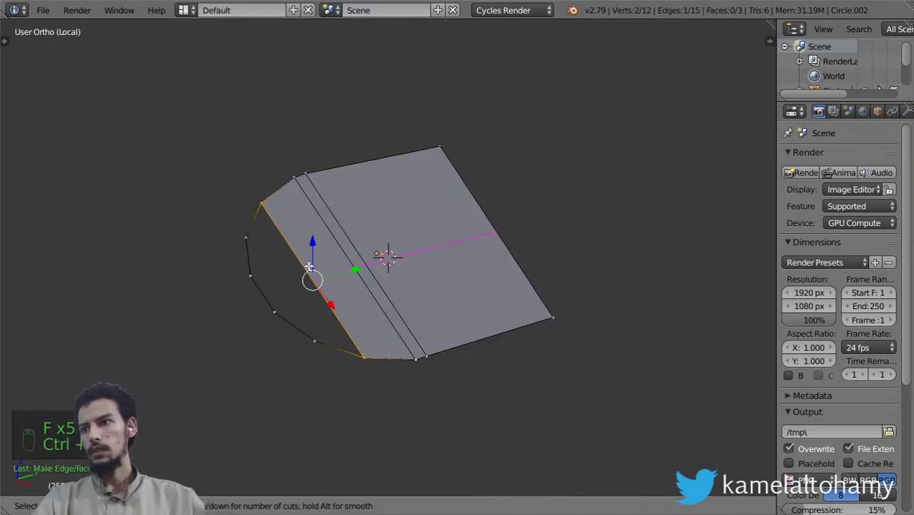
scroll(309, 266, up, 1)
click(309, 265)
right_click(308, 265)
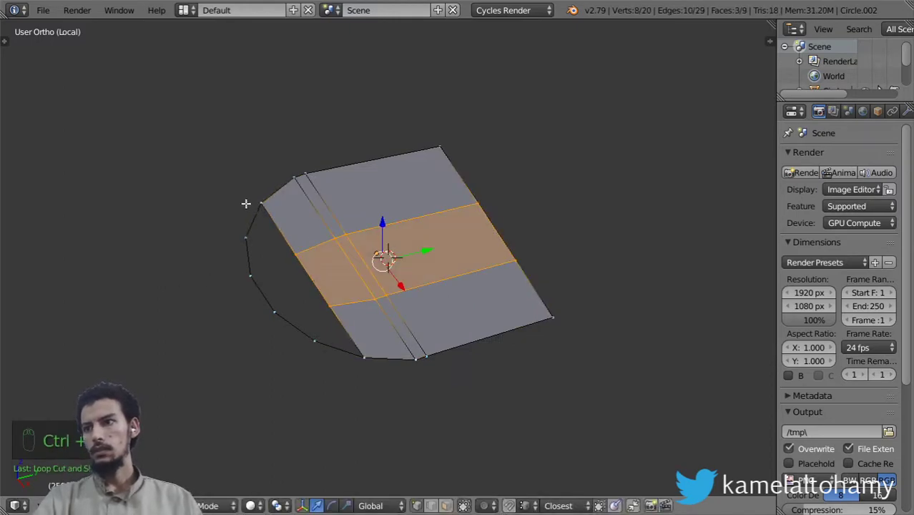
Fill the remaining gap along the flap's front curve with faces joined to the loop cuts, and leave Edit Mode.
right_click(251, 204)
key(f)
key(f)
key(f)
key(f)
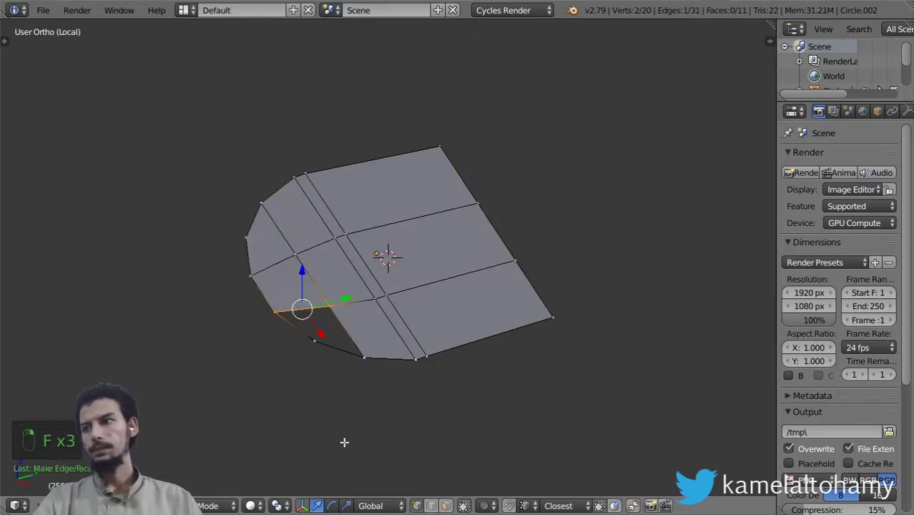
scroll(344, 442, down, 3)
key(z)
key(z)
key(z)
key(Tab)
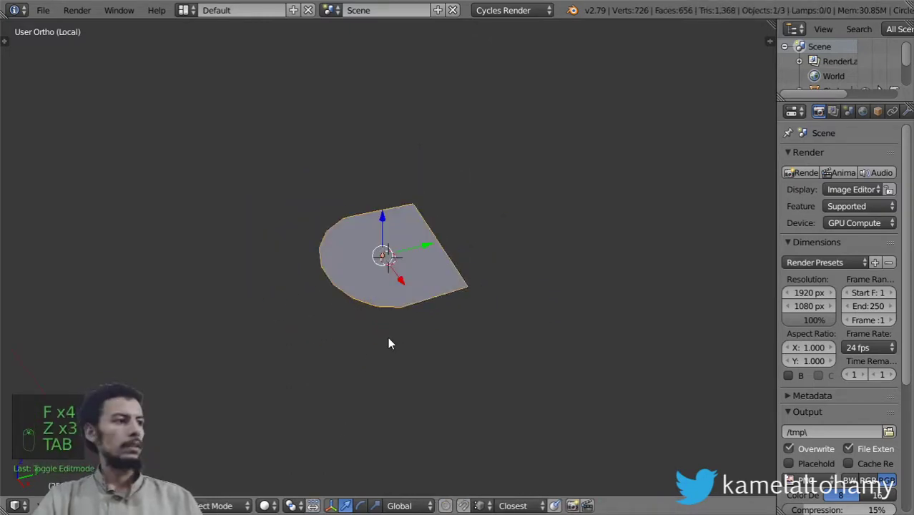
Raise all of the flap's geometry along Z to the lower edge of the flap in the front reference image.
key(KP_1)
scroll(457, 269, up, 3)
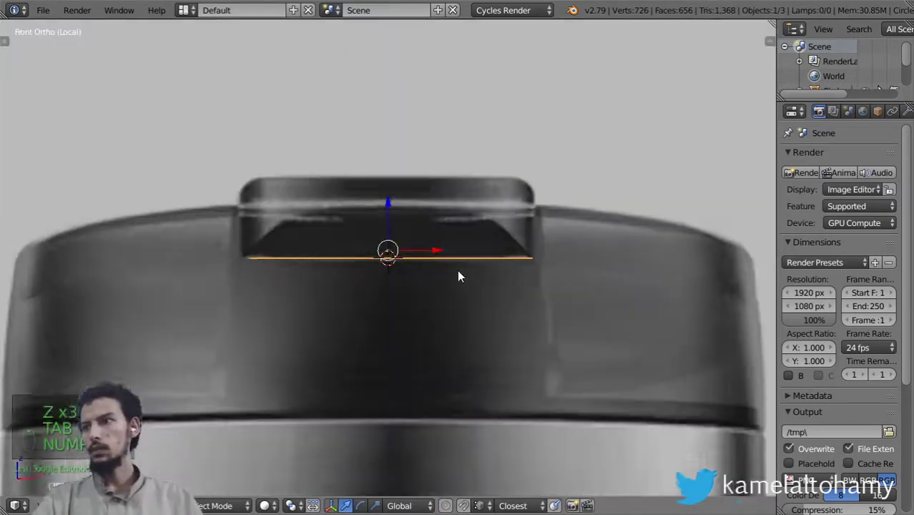
key(KP_Decimal)
key(Tab)
key(a)
key(a)
key(a)
key(a)
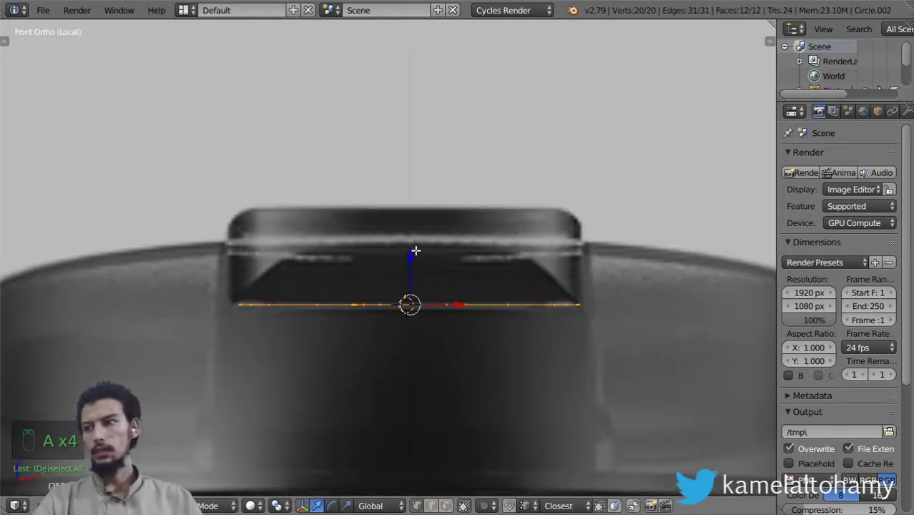
drag(415, 251, 411, 206)
Extrude the flap upward to the top of the flap in the reference image.
key(e)
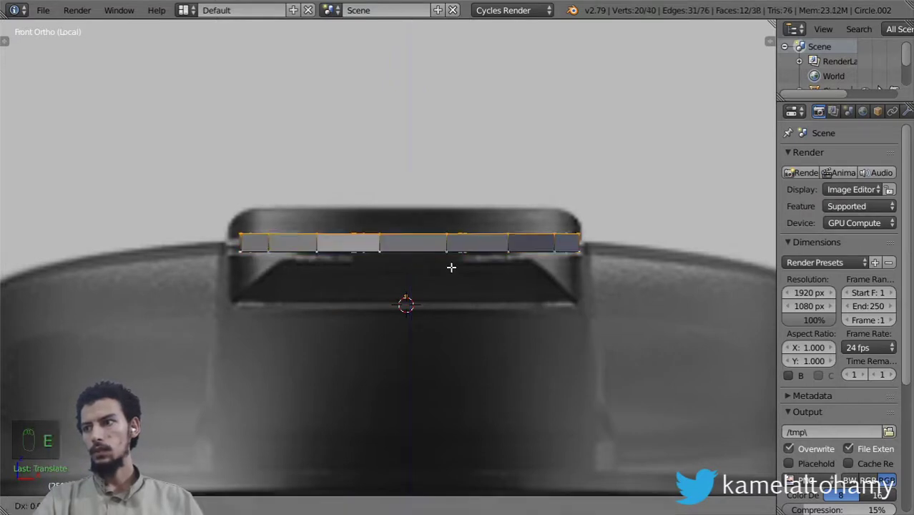
click(453, 254)
key(z)
click(452, 243)
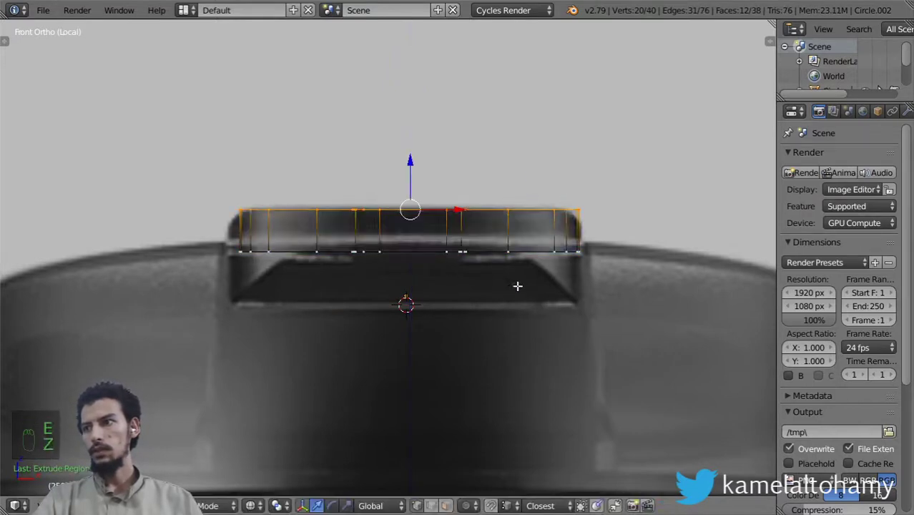
Select the flap's back row of vertices and flatten it with a scale of 0 along Y.
key(z)
key(ctrl+KP_7)
key(z)
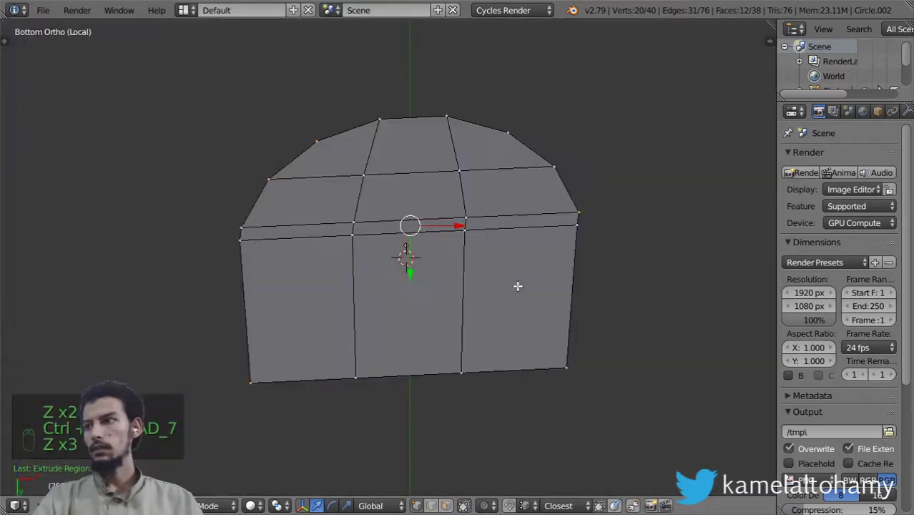
scroll(517, 286, down, 2)
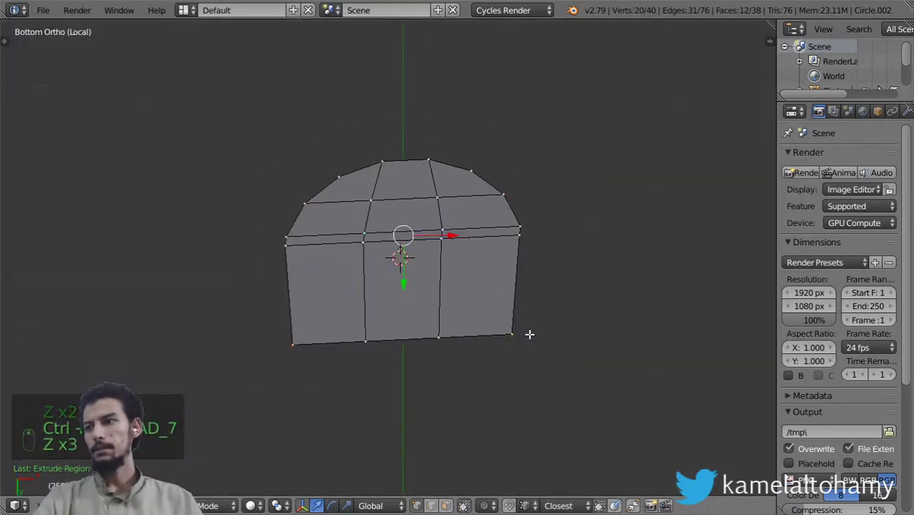
key(z)
key(a)
key(a)
key(a)
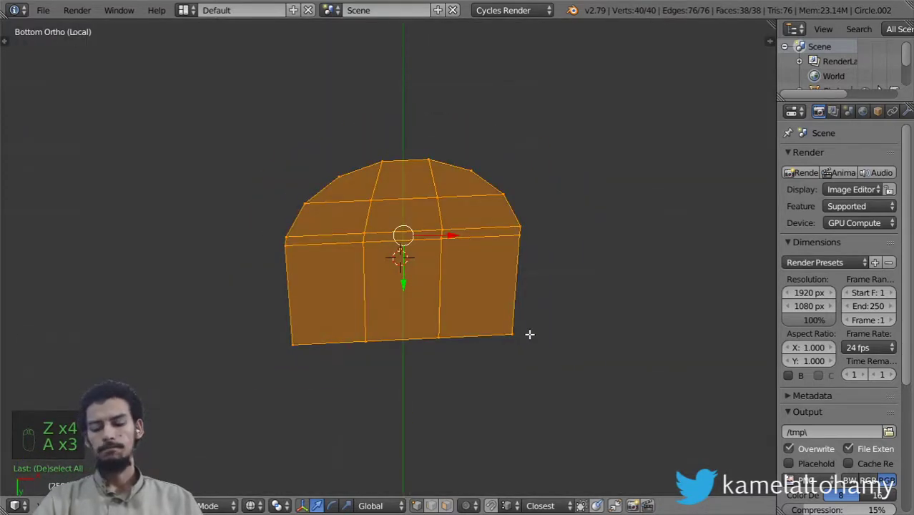
key(KP_7)
key(z)
key(z)
key(z)
key(a)
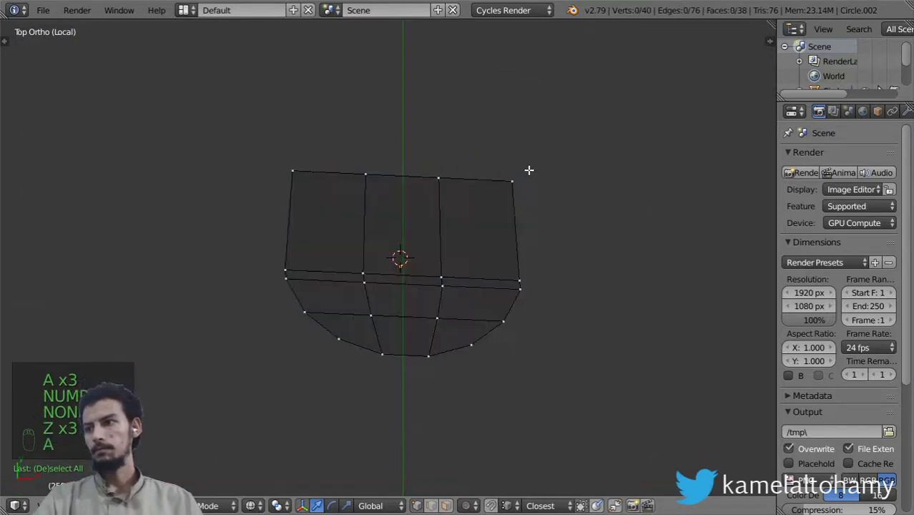
key(b)
drag(608, 143, 137, 204)
key(s)
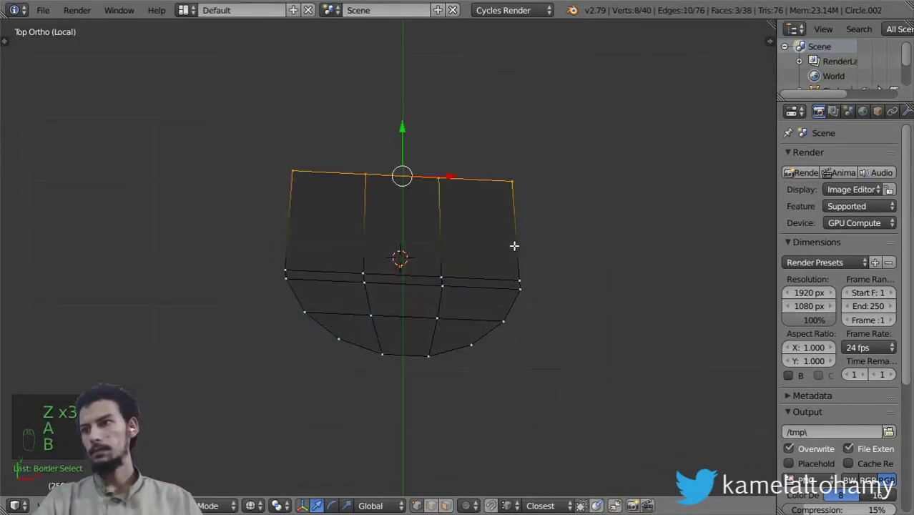
key(y)
key(0)
click(515, 246)
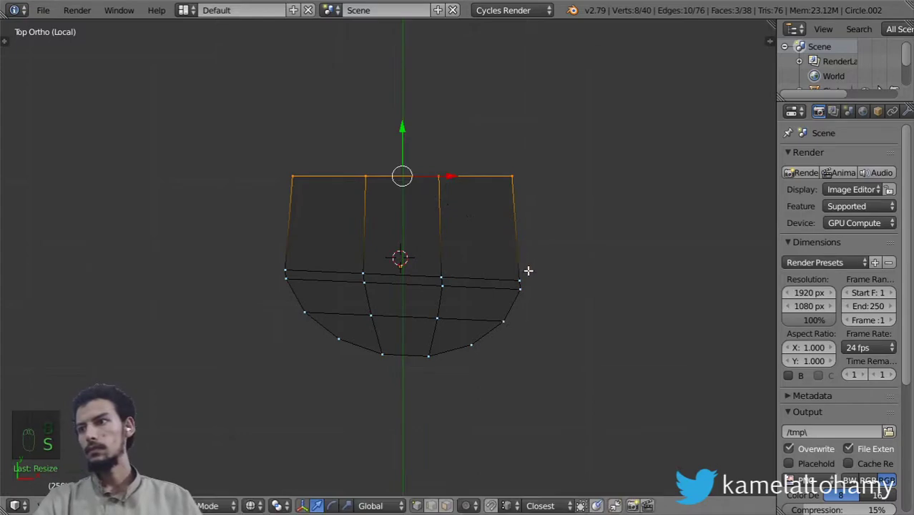
Widen the flap's back row along X until the side edges run straight back.
key(s)
key(x)
click(534, 281)
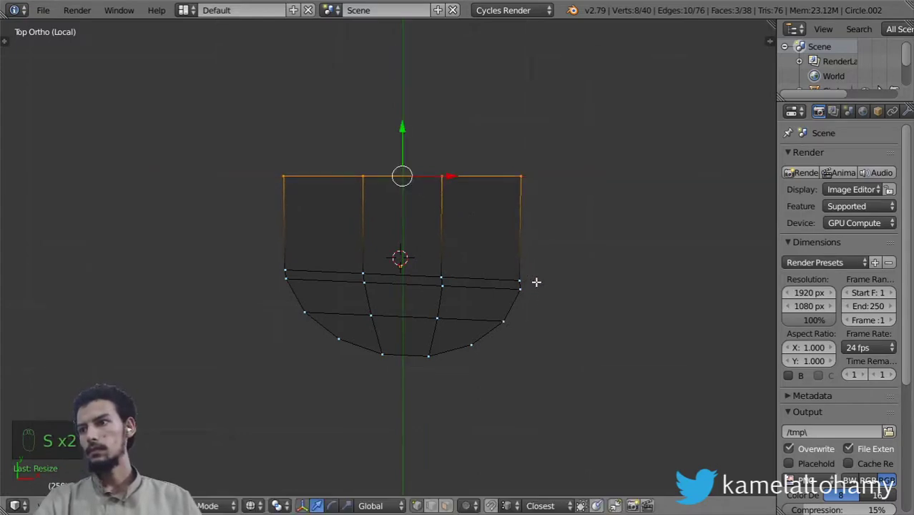
key(z)
key(z)
key(z)
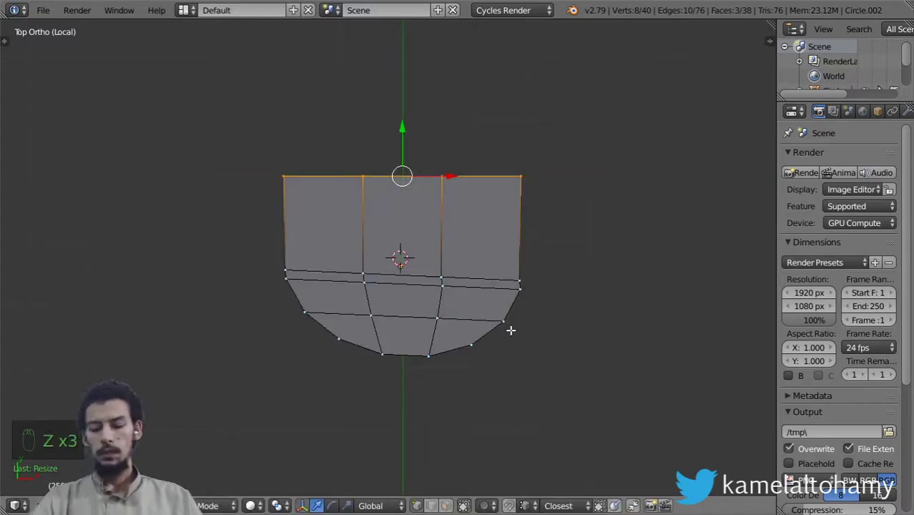
Select all of the flap's bottom faces in face mode and inset them by about 0.009.
key(ctrl+KP_7)
scroll(510, 330, up, 3)
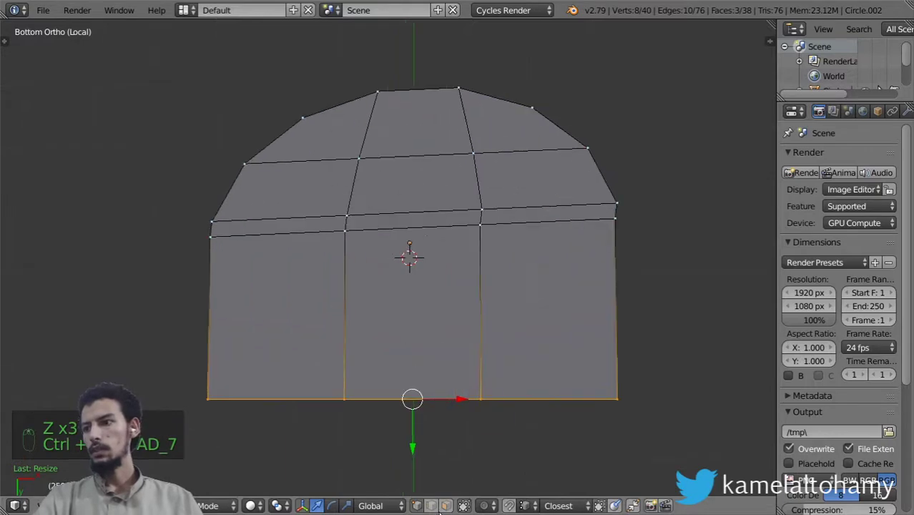
click(443, 506)
click(505, 274)
key(a)
key(a)
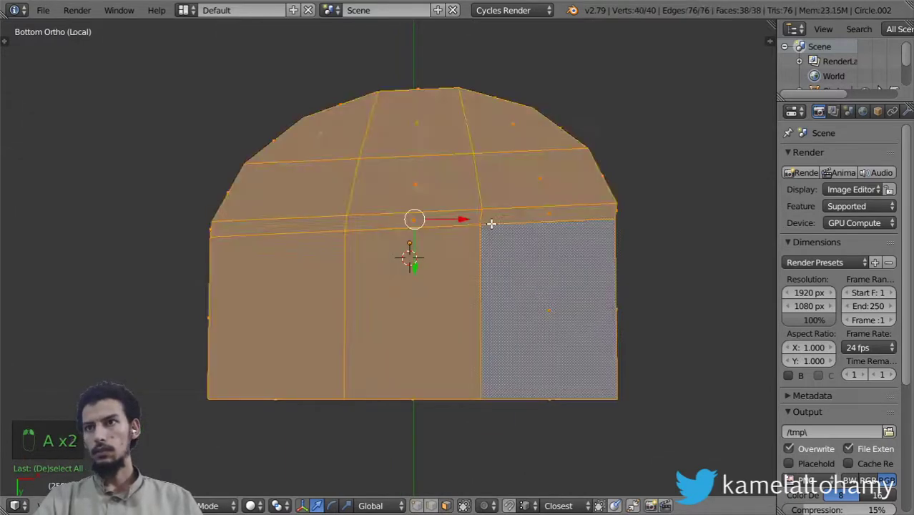
key(a)
key(b)
drag(514, 139, 315, 315)
key(i)
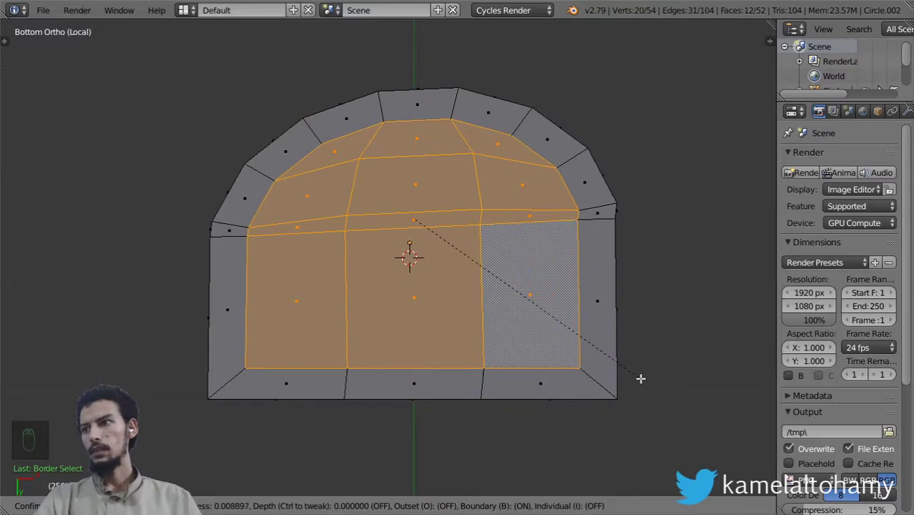
click(641, 375)
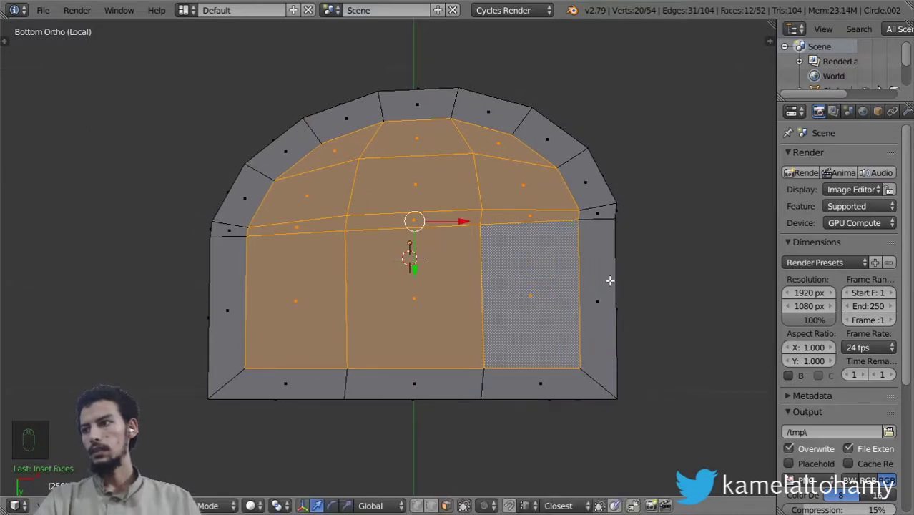
key(KP_1)
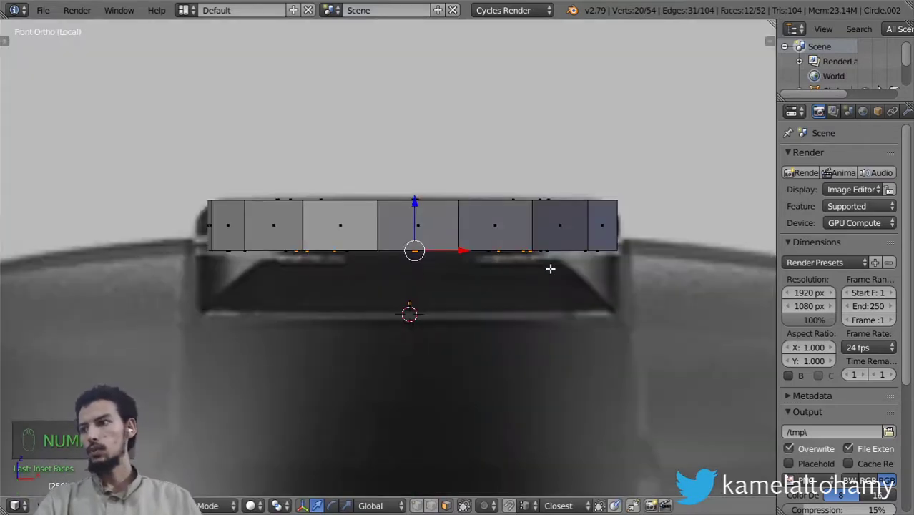
scroll(567, 282, up, 2)
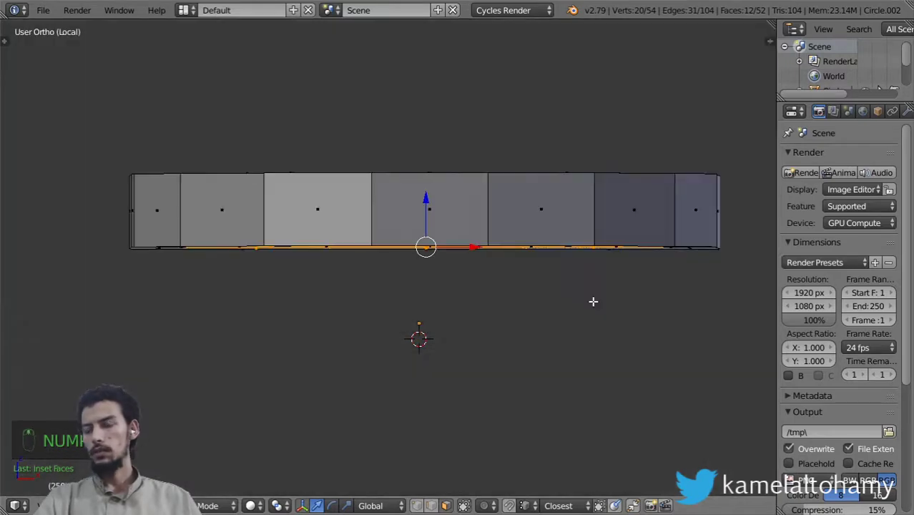
key(ctrl+KP_7)
key(s)
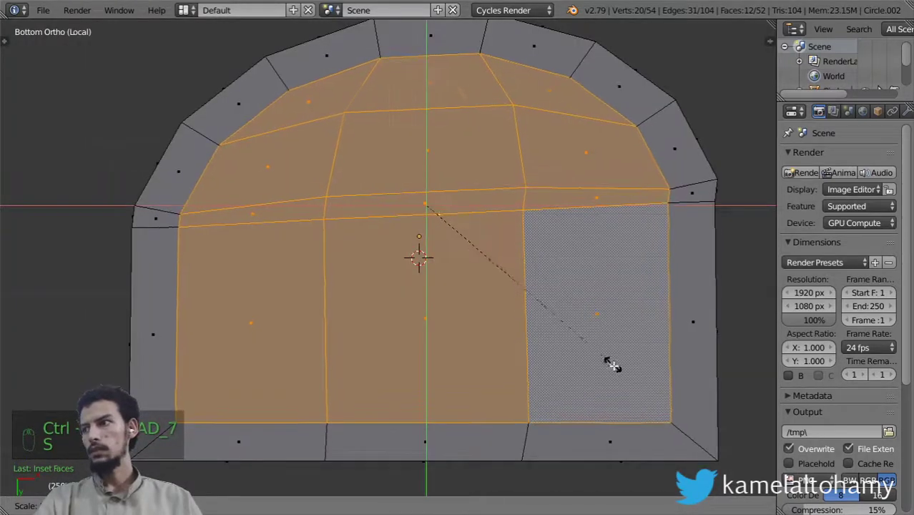
click(612, 368)
Select the flap's bottom rim faces along the curved front and both straight sides, leaving out the back strip.
click(685, 194)
shift+click(674, 146)
shift+click(619, 86)
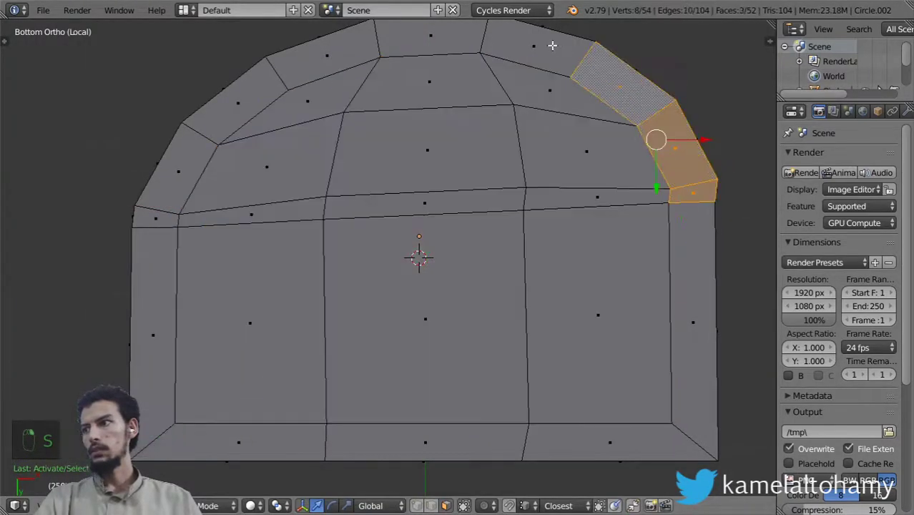
shift+click(533, 47)
shift+click(429, 36)
shift+click(327, 57)
shift+click(213, 102)
shift+click(163, 179)
shift+click(154, 219)
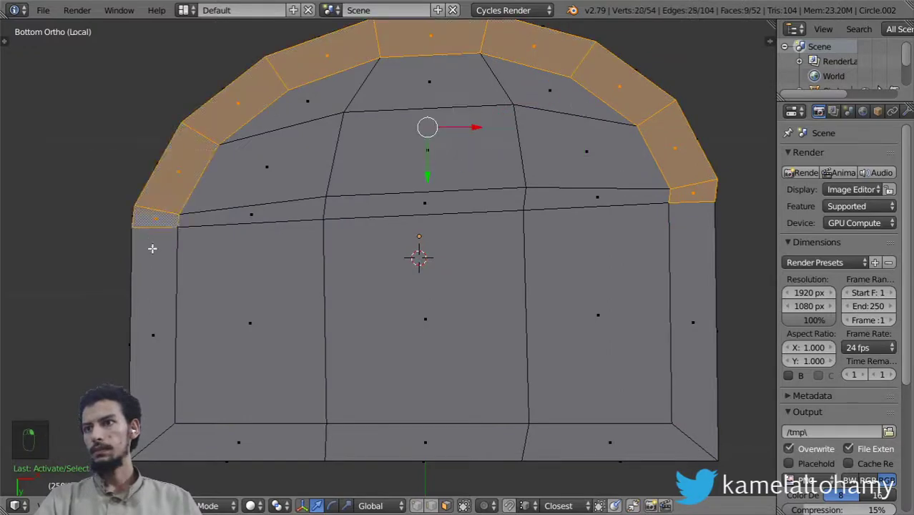
shift+click(151, 249)
shift+click(692, 254)
Try extruding the selected rim faces downward against the front reference, and undo the extrusion.
middle_drag(670, 272, 483, 445)
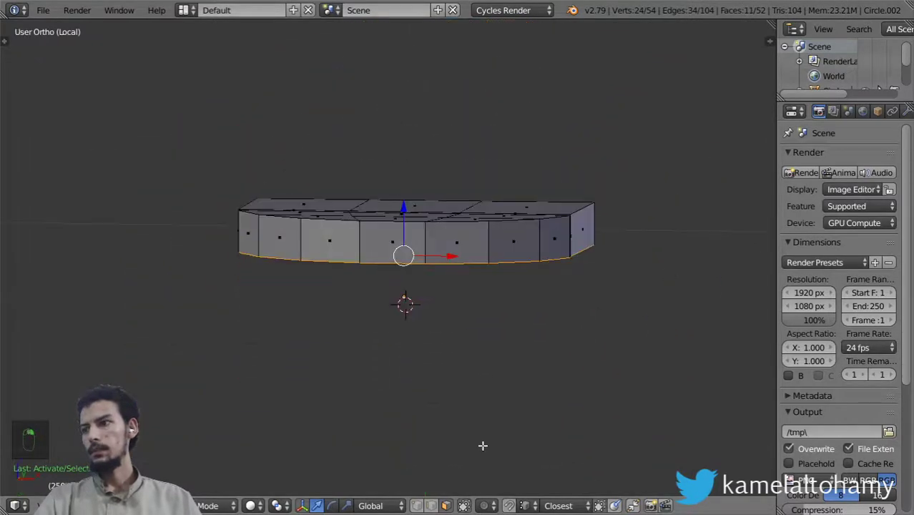
key(KP_1)
key(e)
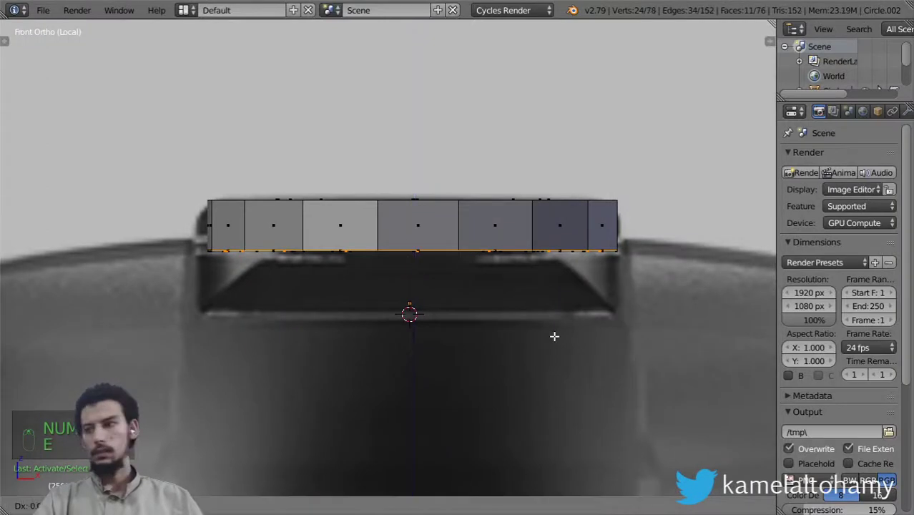
click(553, 390)
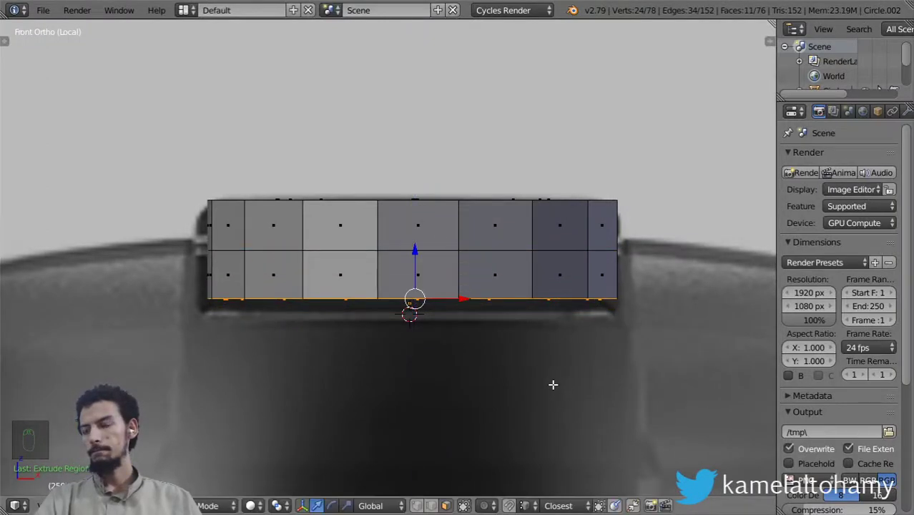
middle_drag(553, 386, 459, 308)
key(ctrl+z)
key(ctrl+z)
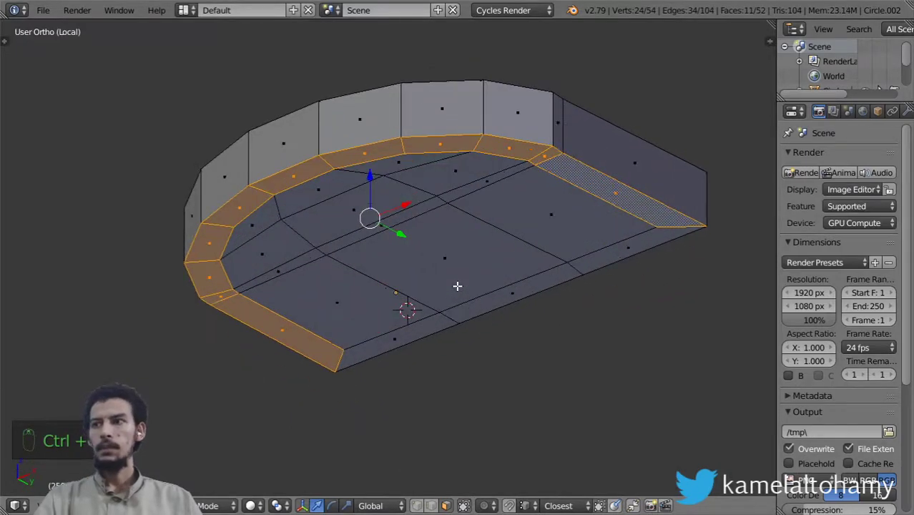
Select the flap's whole mesh and remove its duplicate vertices.
key(a)
key(a)
key(a)
key(w)
click(417, 137)
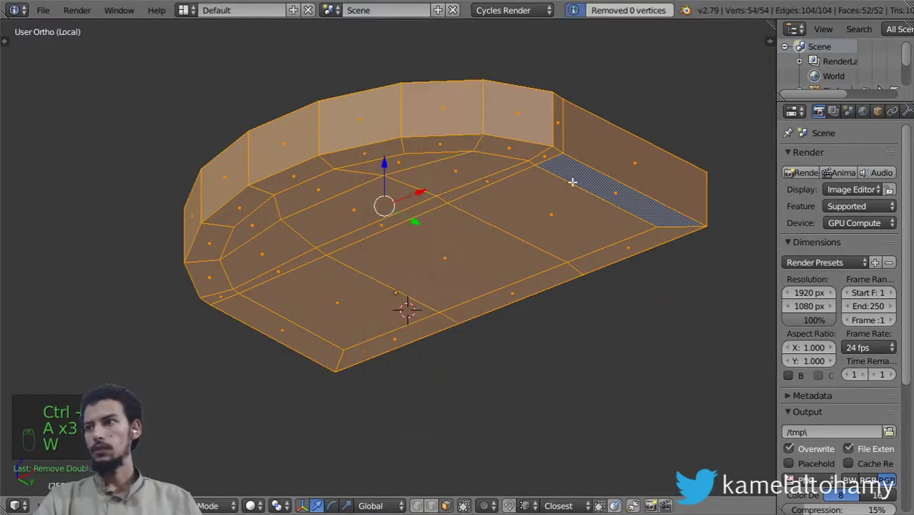
Select four bottom rim faces on each side of the flap, leaving out the three at the front centre and the back strip.
right_click(576, 182)
shift+right_click(504, 148)
shift+right_click(429, 152)
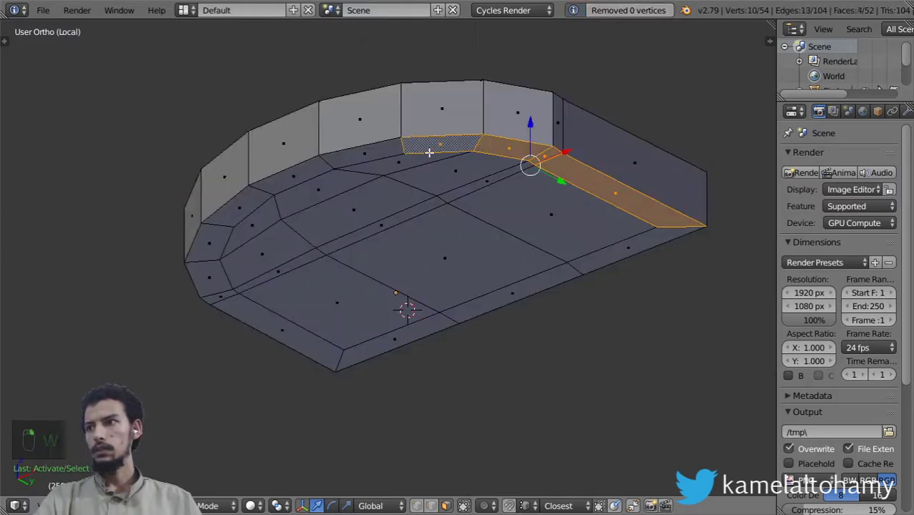
shift+right_click(216, 234)
shift+right_click(211, 270)
shift+right_click(215, 294)
shift+right_click(233, 310)
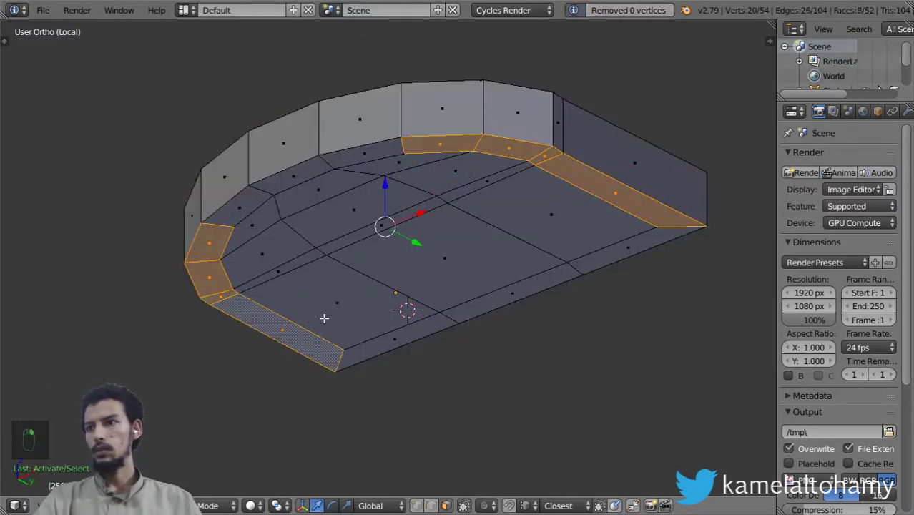
Extrude the selected side rim faces downward to the lower edge of the flap's recess in the front reference.
key(KP_1)
key(z)
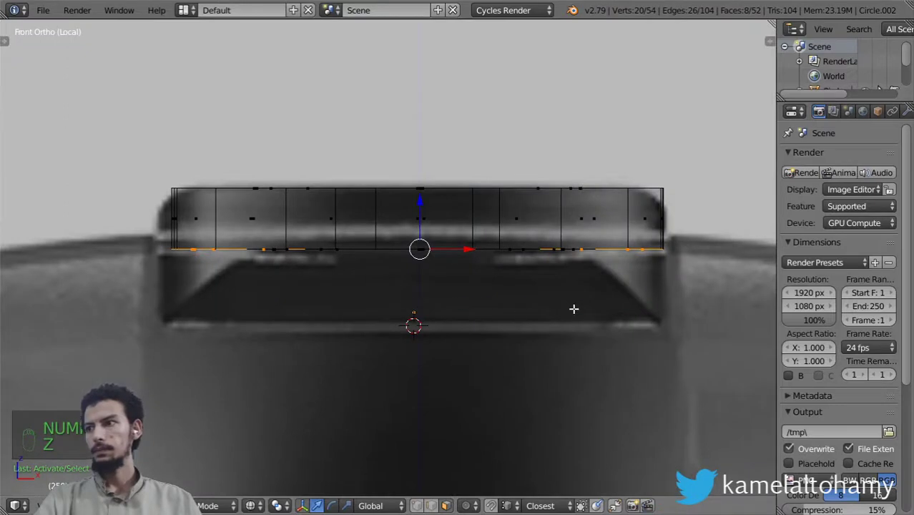
key(z)
key(e)
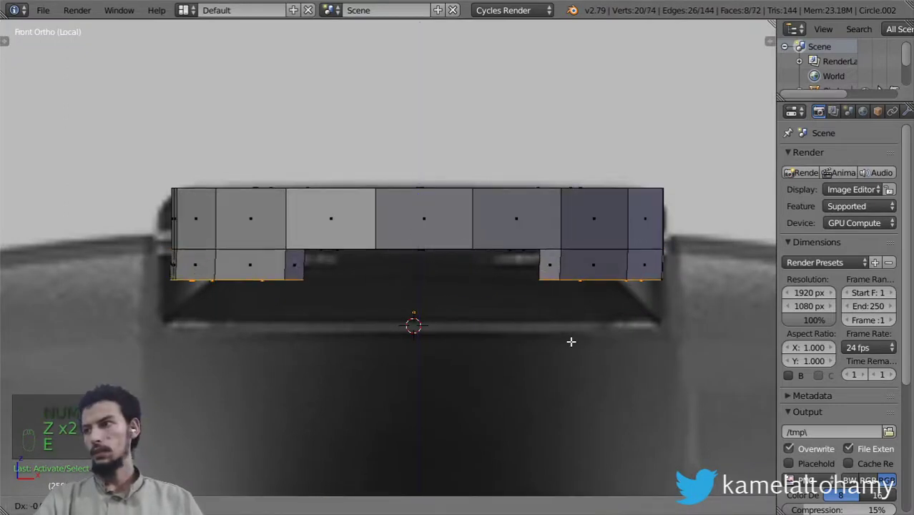
click(567, 378)
key(z)
mouse_move(584, 328)
middle_down()
mouse_move(559, 339)
mouse_move(561, 346)
middle_up()
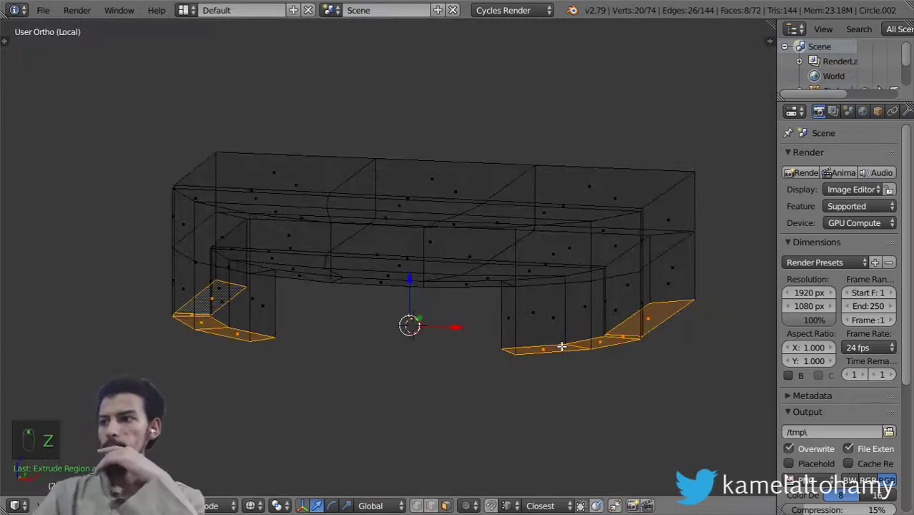
key(z)
key(KP_1)
key(z)
key(z)
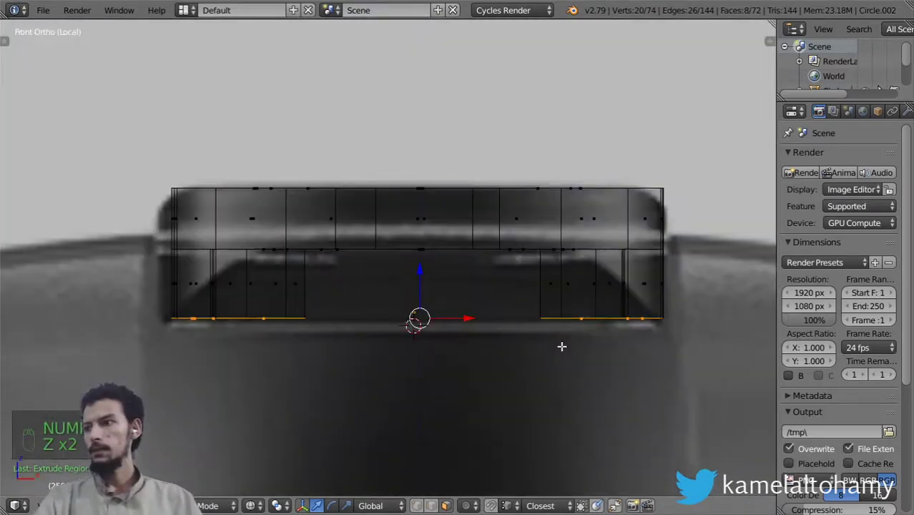
Select the inner bottom edge loops of both legs in vertex mode and scale them outward slightly along X.
key(a)
key(z)
middle_drag(581, 344, 634, 328)
click(415, 506)
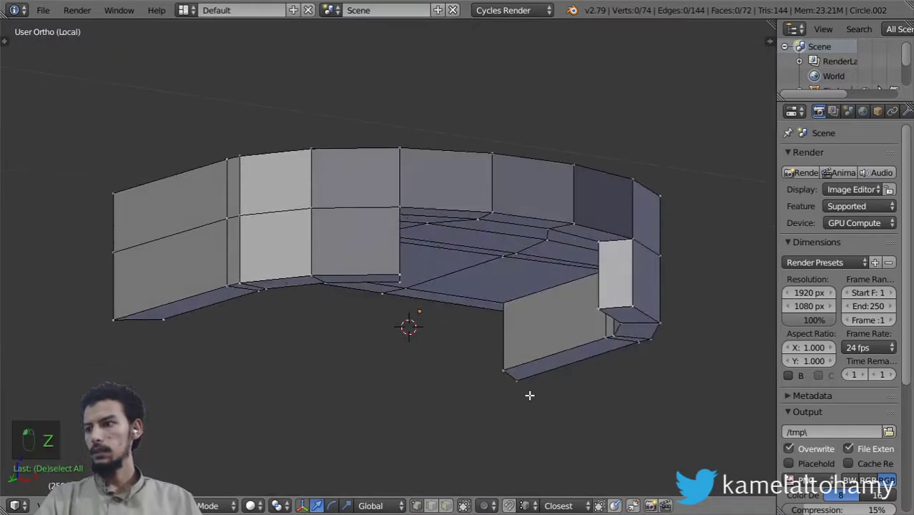
alt+right_click(504, 340)
alt+shift+right_click(296, 283)
middle_drag(559, 381, 492, 429)
key(s)
key(x)
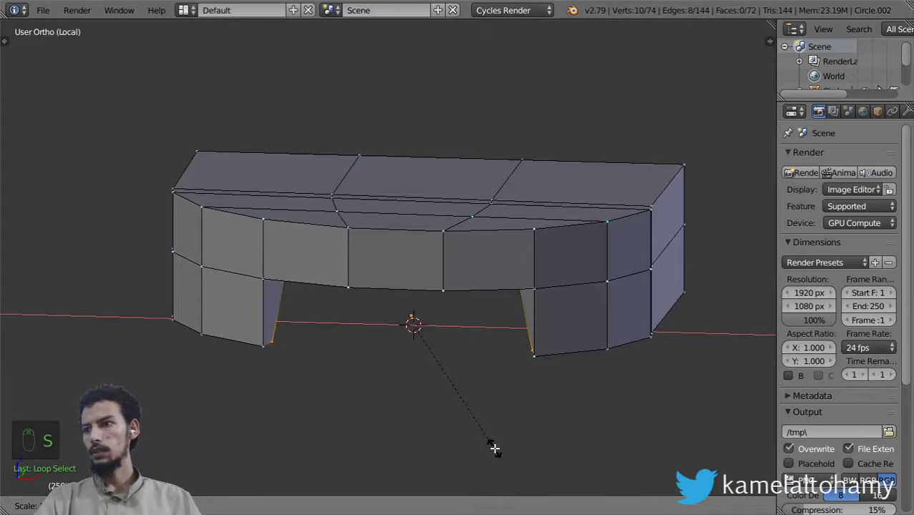
click(501, 424)
Add a level 2 Subdivision Surface to the flap in object mode.
key(Tab)
scroll(502, 424, down, 3)
middle_drag(501, 424, 493, 405)
key(ctrl+2)
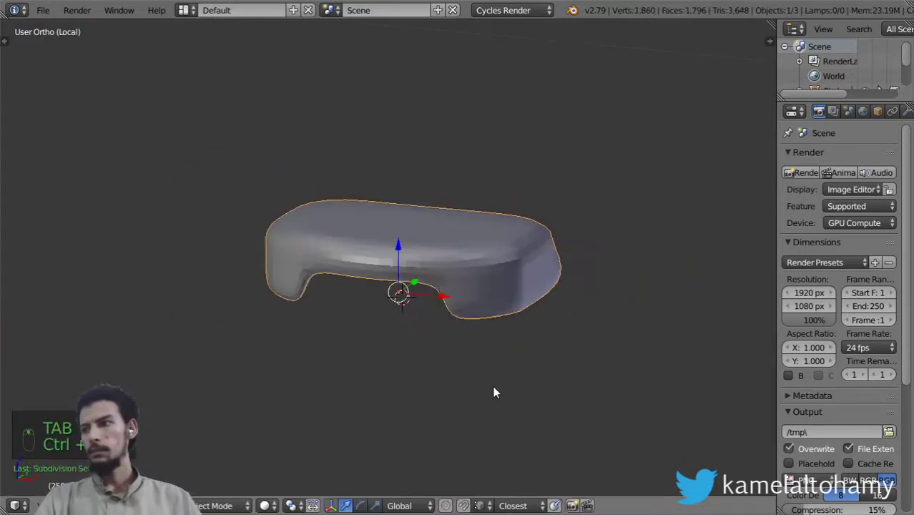
Add a loop cut across the flap's straight section and slide it close to the back edge.
key(Tab)
middle_drag(492, 363, 396, 395)
key(Tab)
key(Tab)
key(ctrl+r)
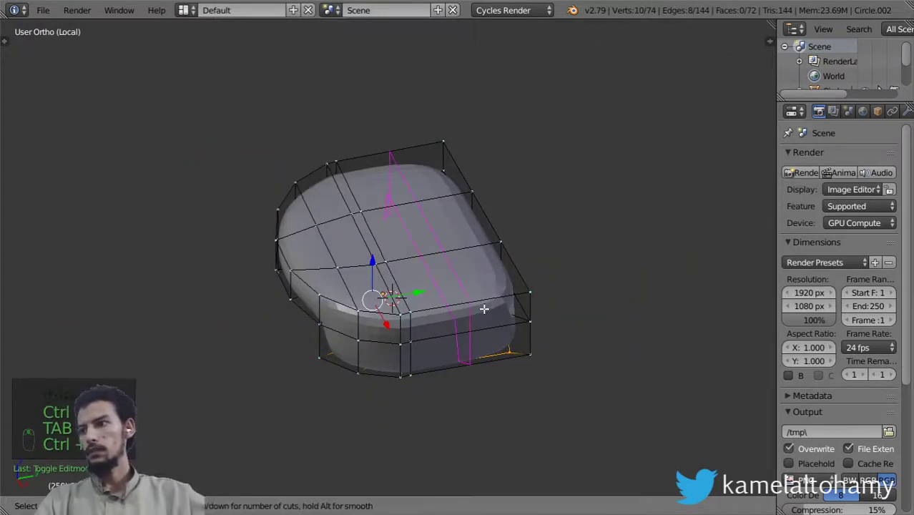
click(484, 309)
click(524, 261)
key(Tab)
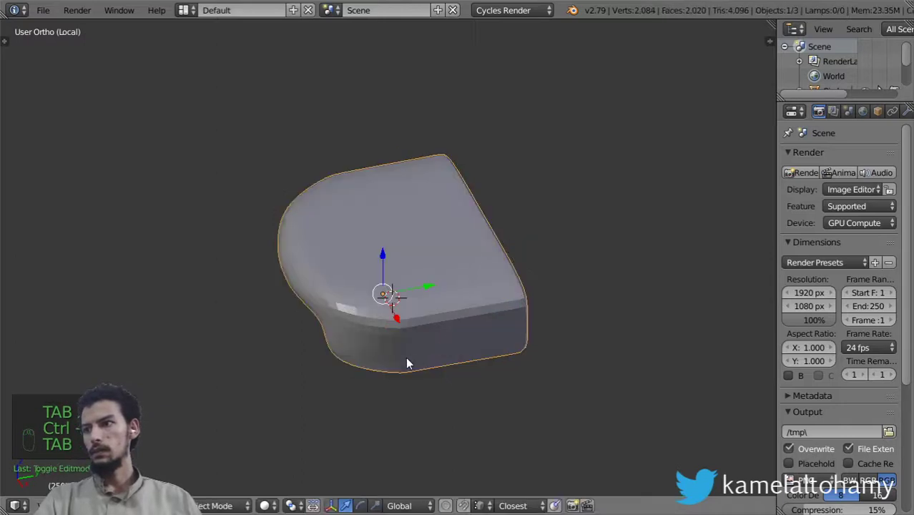
middle_drag(406, 364, 441, 373)
Slide the edge loop just behind the curved front slightly toward the flap's back.
key(Tab)
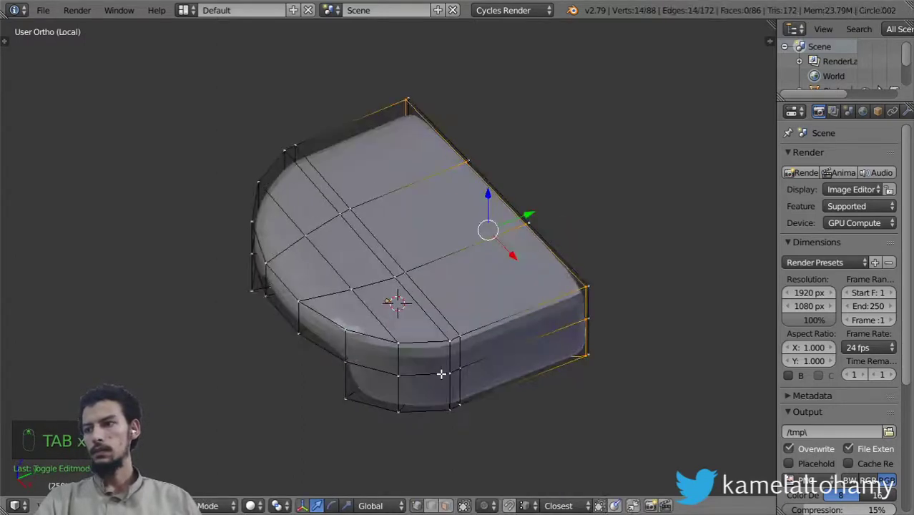
alt+right_click(464, 356)
key(g)
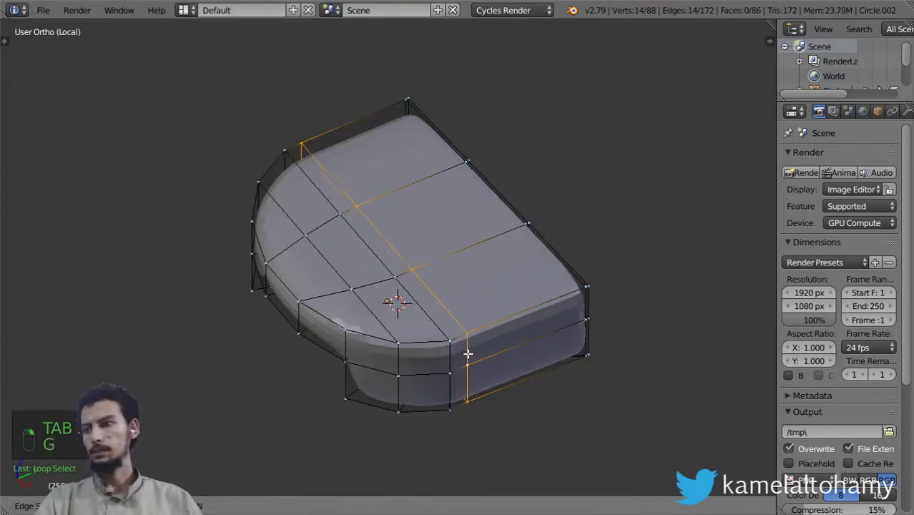
click(472, 351)
key(Tab)
middle_drag(469, 350, 466, 328)
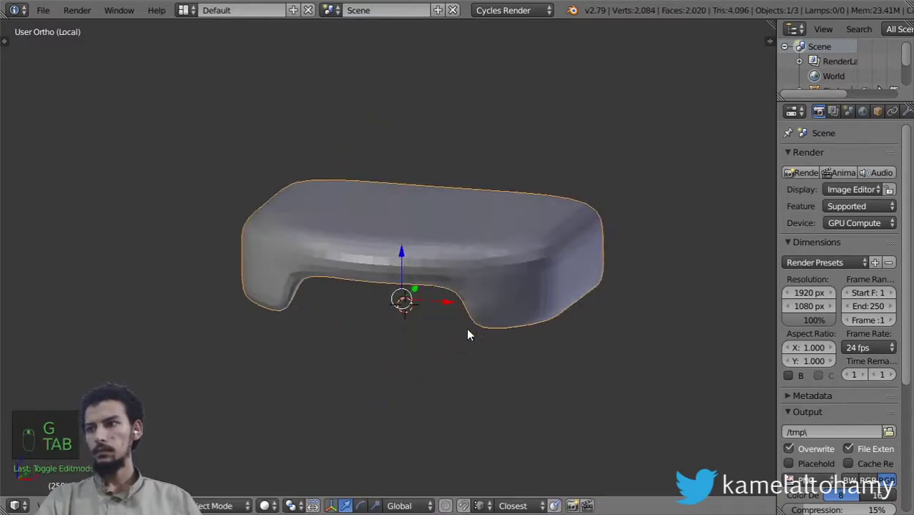
Select the four vertices of the front centre rim face on the flap's underside and raise them along Z.
key(Tab)
key(KP_1)
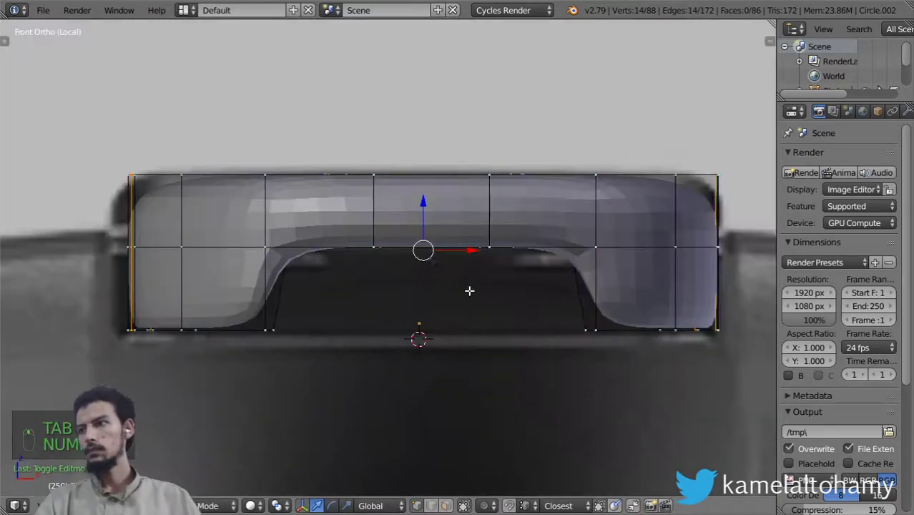
key(z)
key(z)
middle_drag(489, 261, 457, 146)
right_click(459, 135)
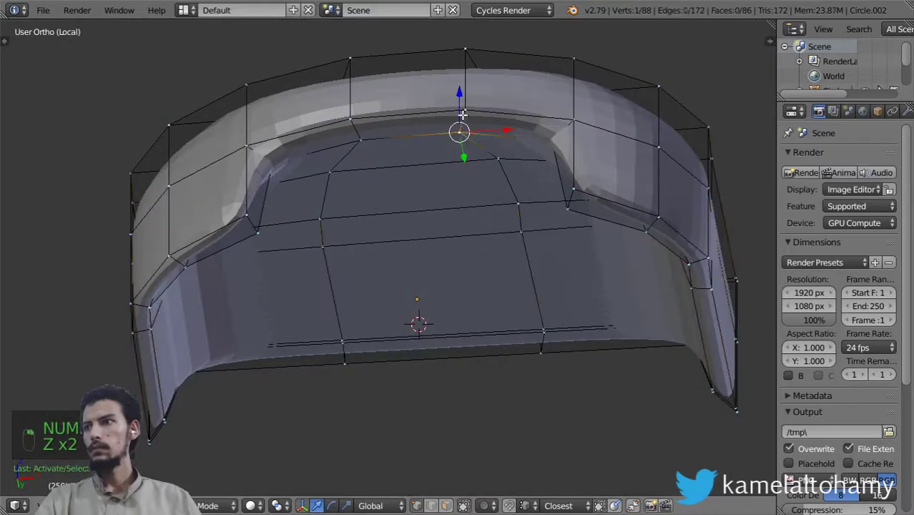
shift+right_click(464, 111)
shift+right_click(361, 138)
shift+right_click(352, 120)
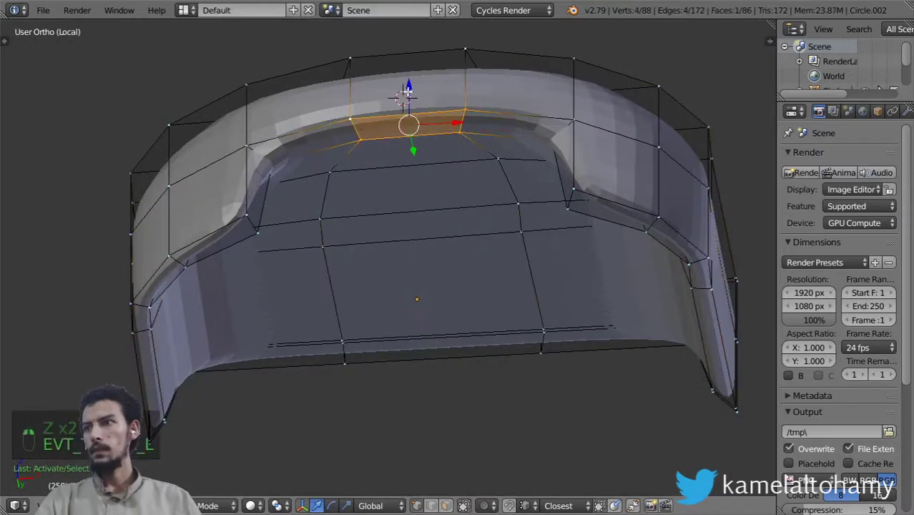
drag(407, 90, 413, 70)
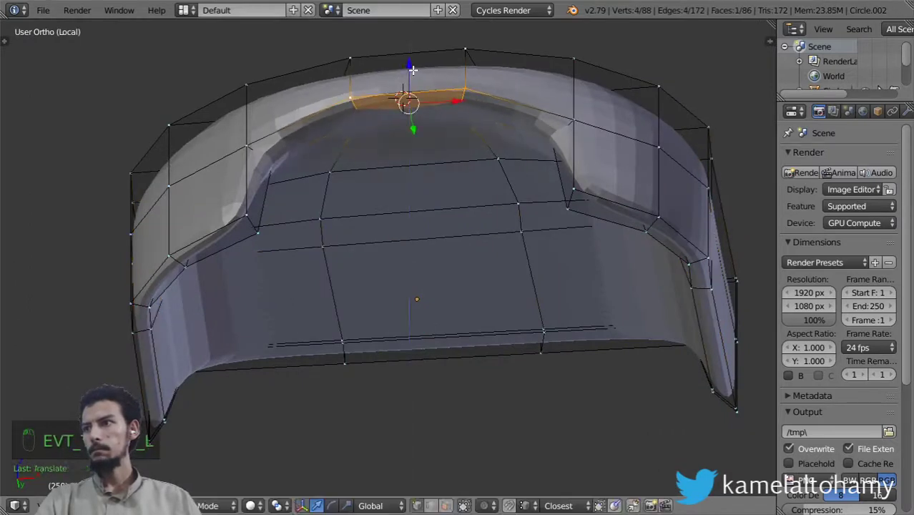
Scale down the front centre face on the flap's underside to about two thirds of its size.
key(Tab)
middle_drag(412, 69, 384, 230)
key(Tab)
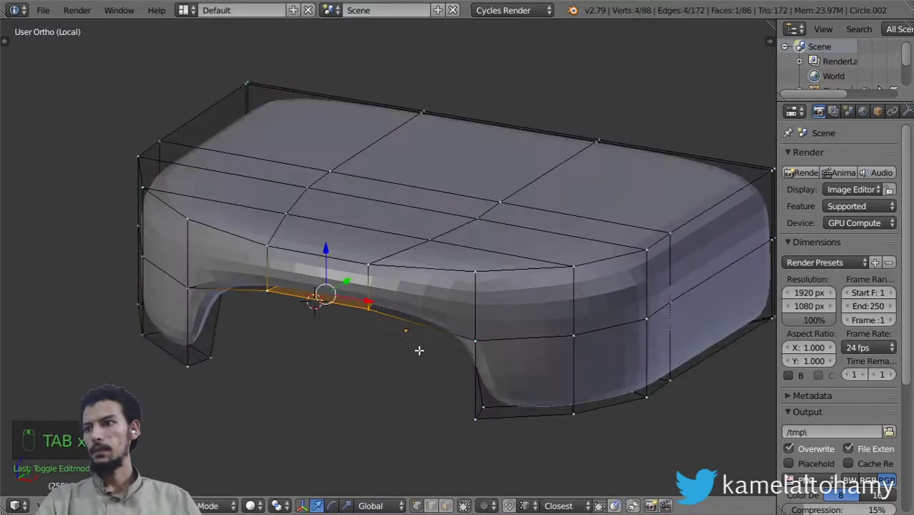
key(s)
click(390, 332)
key(Tab)
scroll(434, 325, down, 2)
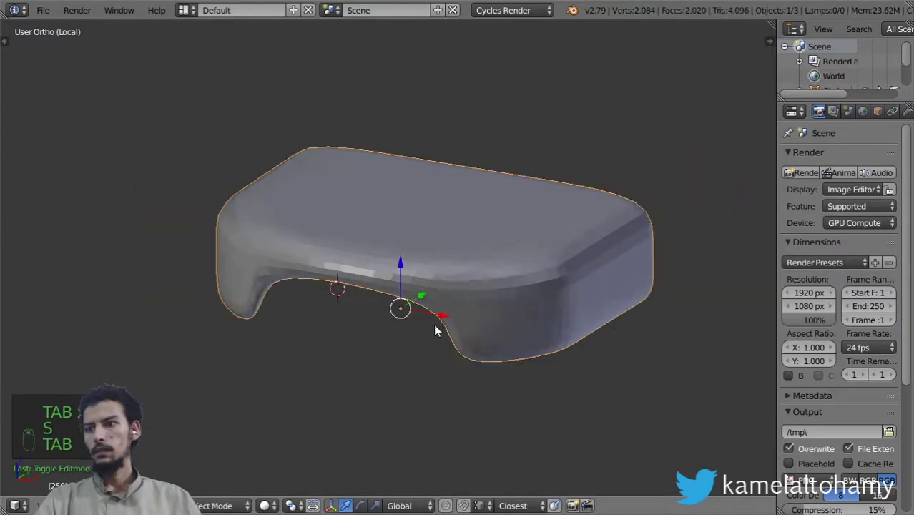
Select the bottom vertices at the front ends of the flap's legs and move them slightly backward along Y.
middle_drag(435, 330, 366, 374)
key(Tab)
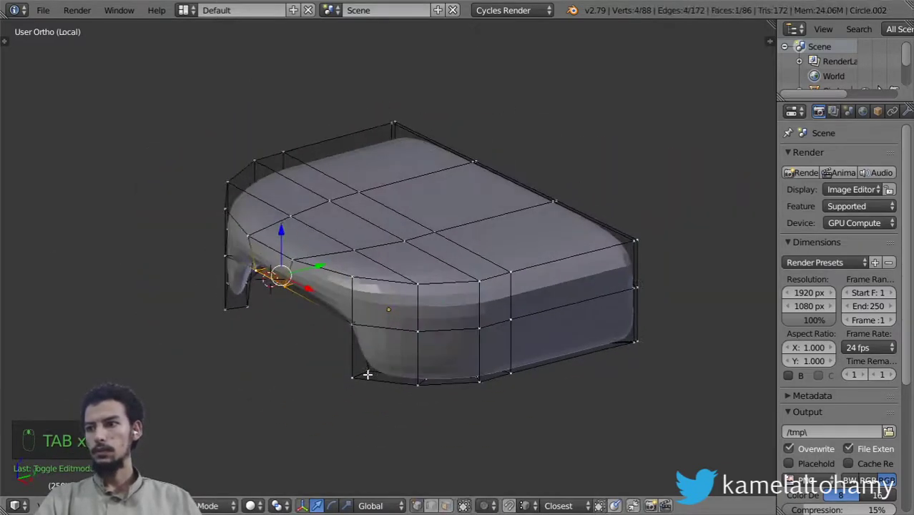
right_click(354, 375)
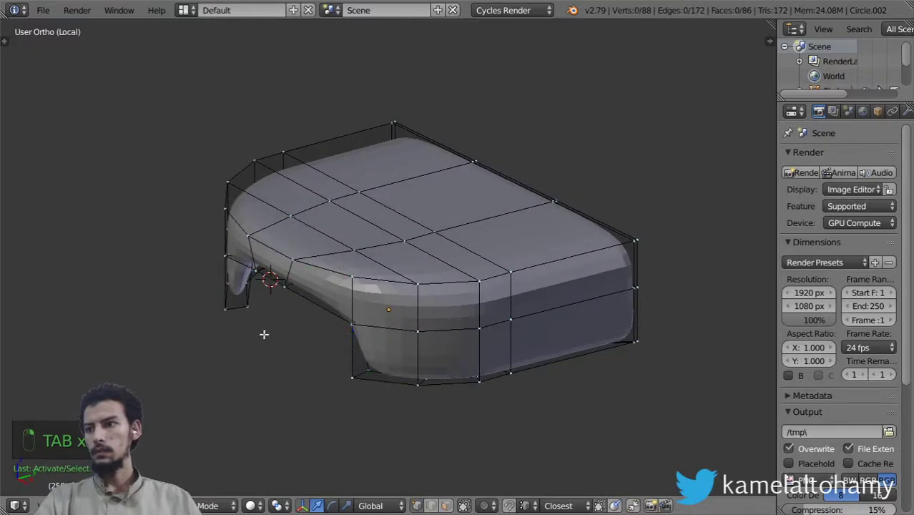
shift+right_click(364, 377)
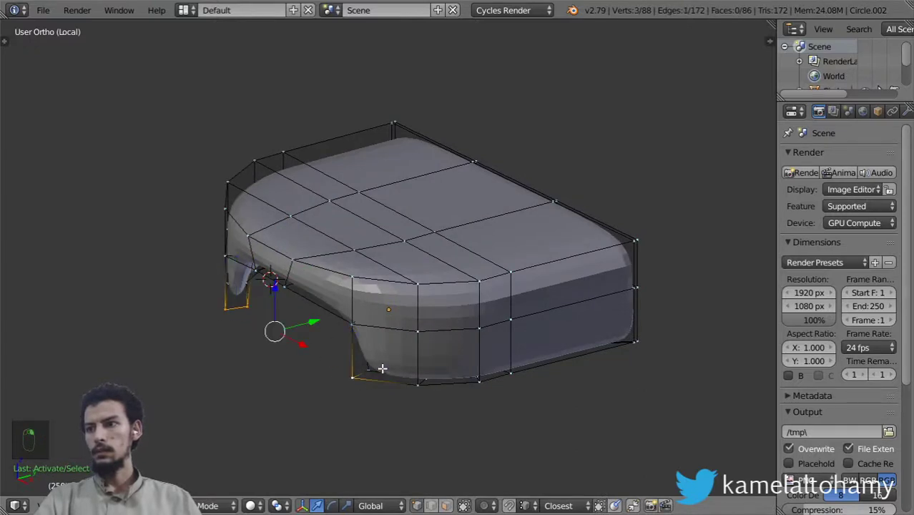
key(g)
key(y)
click(309, 319)
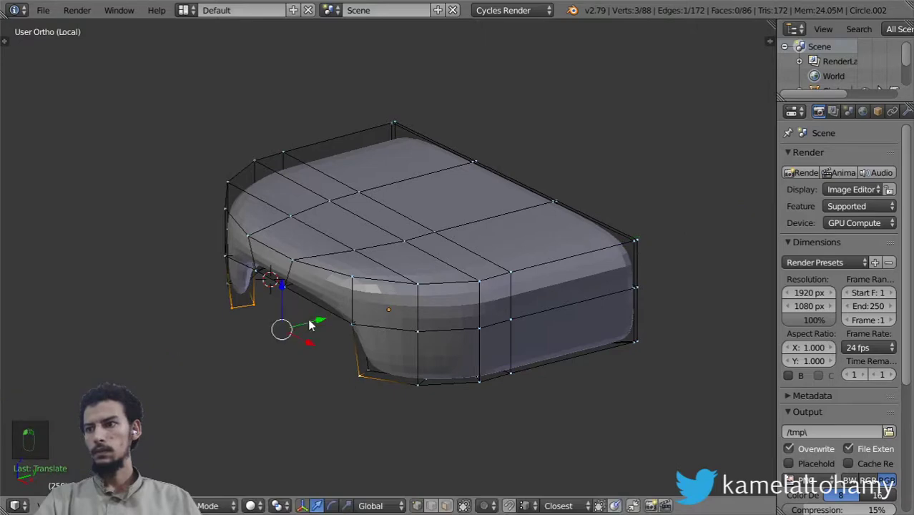
Apply smooth shading to the flap in object mode.
key(Tab)
key(t)
key(t)
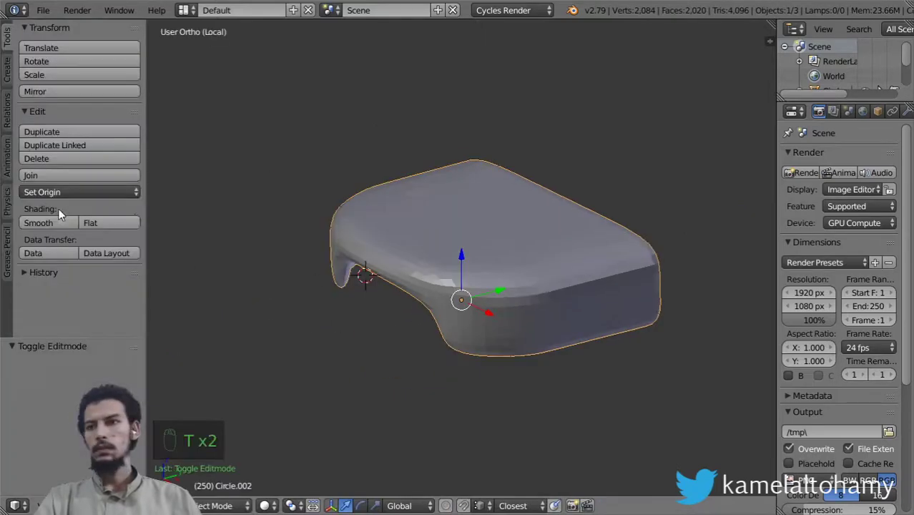
click(62, 219)
key(t)
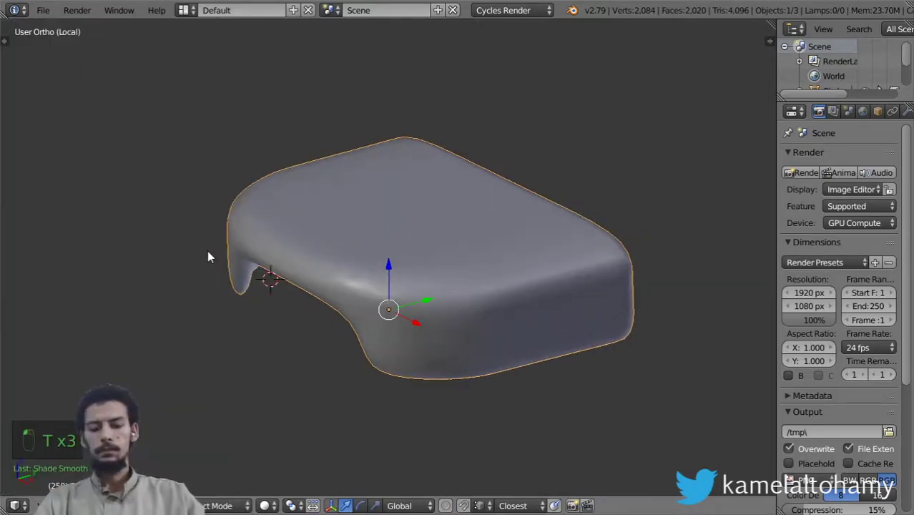
Leave local view and select the tumbler's lid body, viewing it from the front.
key(KP_Divide)
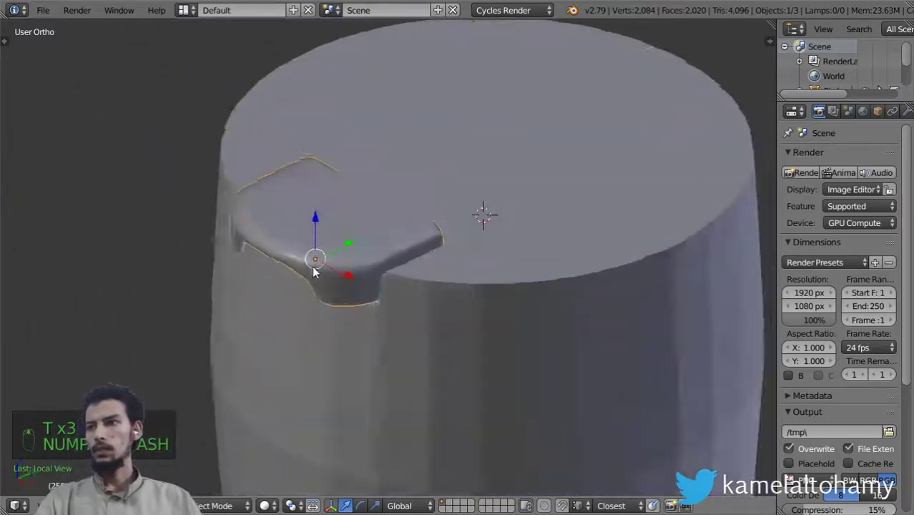
middle_drag(313, 268, 392, 269)
right_click(528, 258)
middle_drag(509, 285, 406, 300)
key(KP_1)
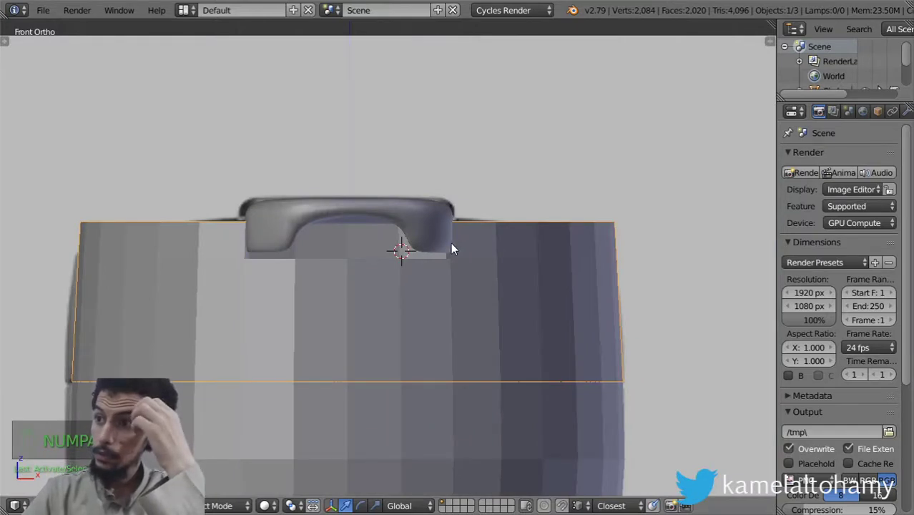
Add a Subdivision Surface modifier with 2 levels to the lid body.
scroll(452, 246, up, 2)
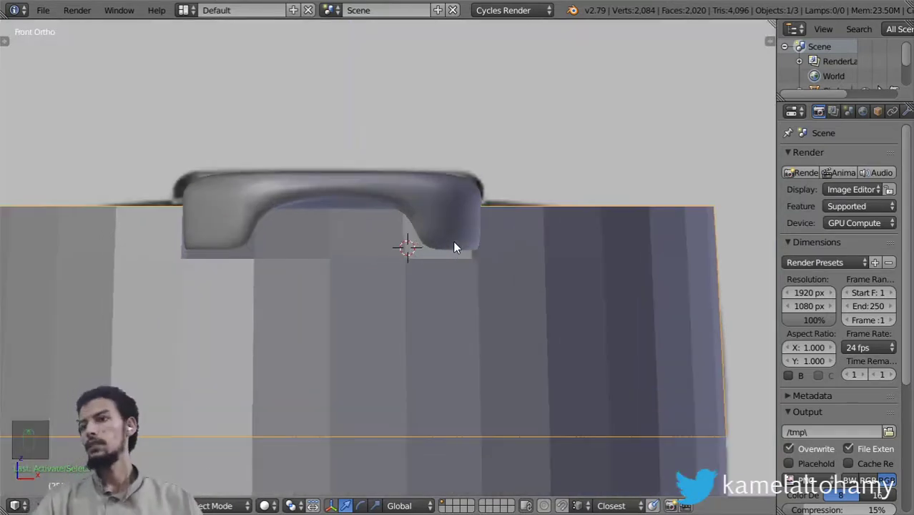
scroll(482, 225, up, 1)
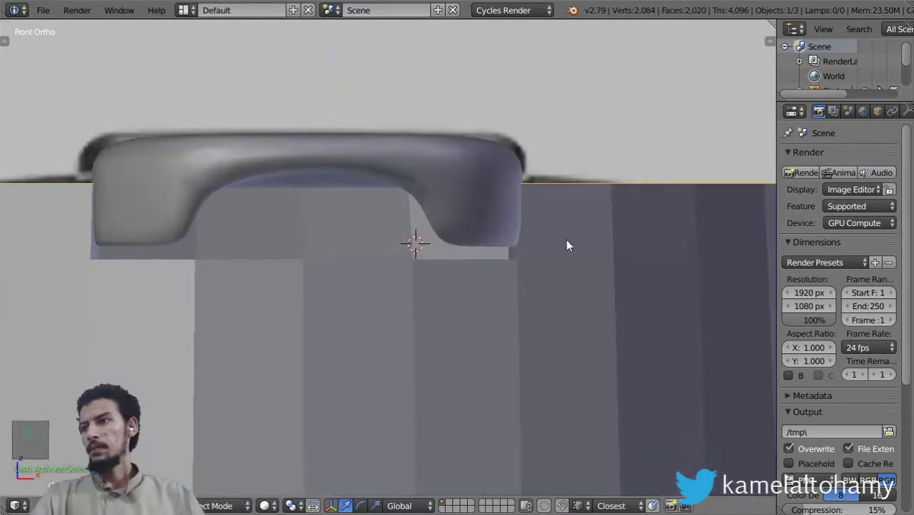
scroll(566, 239, down, 3)
shift+middle_drag(500, 360, 497, 190)
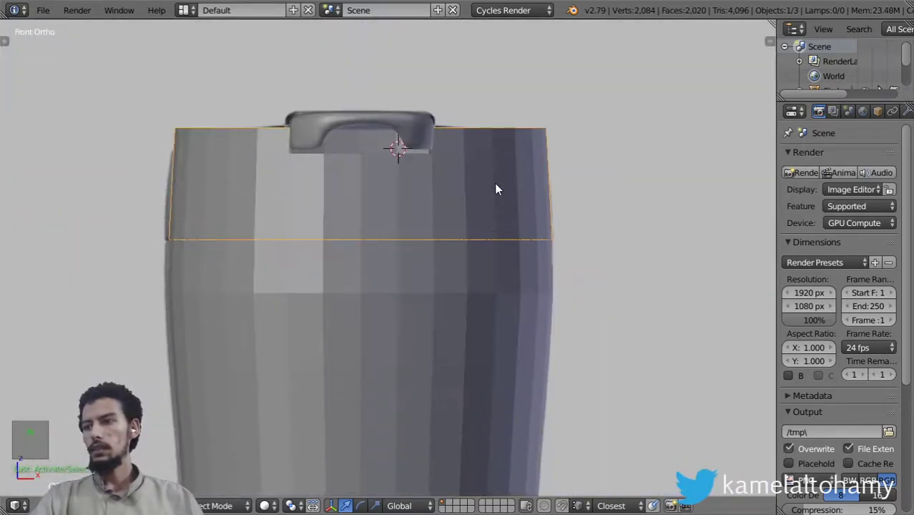
key(ctrl+1)
key(Tab)
key(Tab)
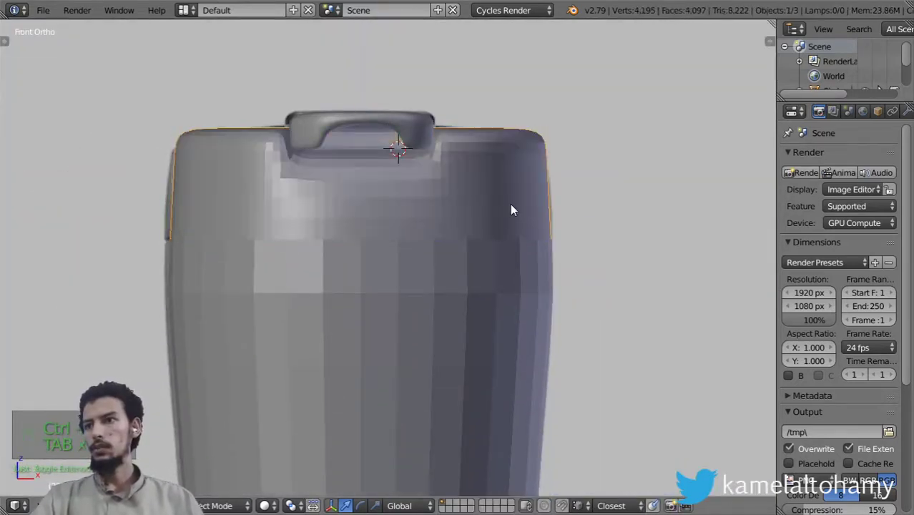
Apply smooth shading to the lid body.
key(t)
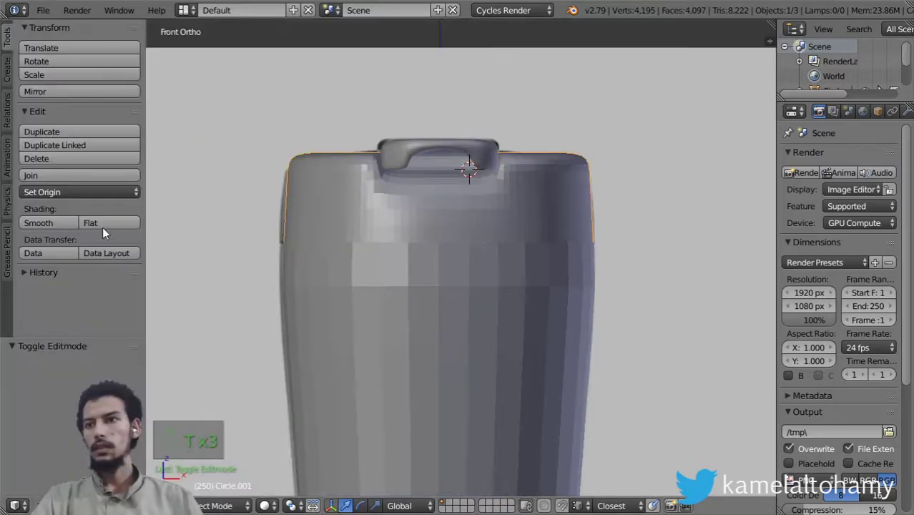
click(67, 225)
key(t)
mouse_move(414, 191)
middle_down()
mouse_move(429, 202)
mouse_move(369, 235)
mouse_move(404, 222)
middle_up()
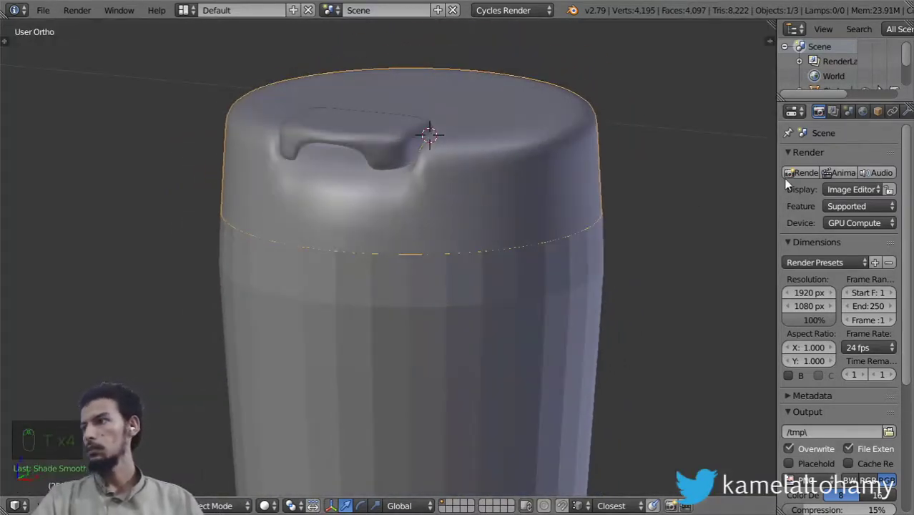
Widen the properties area, show the lid body's modifiers and set the Subdivision Surface render level to 3.
click(780, 150)
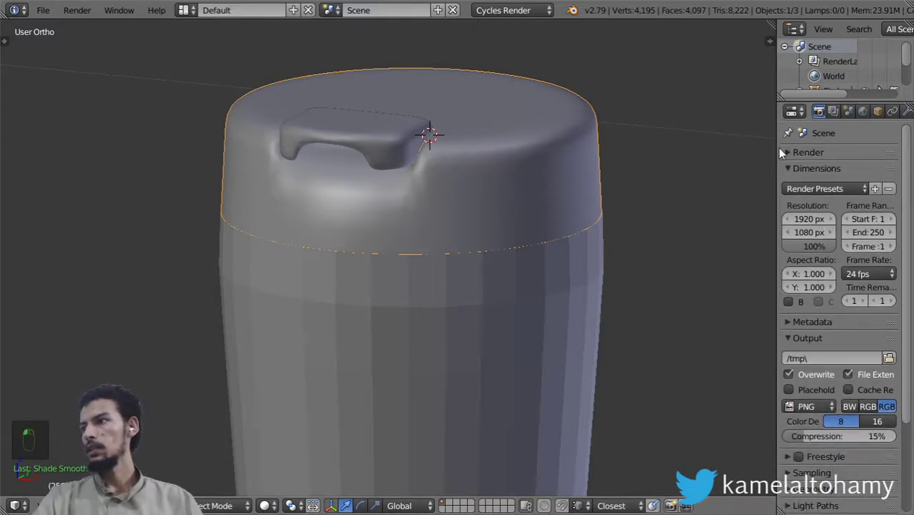
click(779, 151)
drag(777, 151, 739, 151)
click(869, 111)
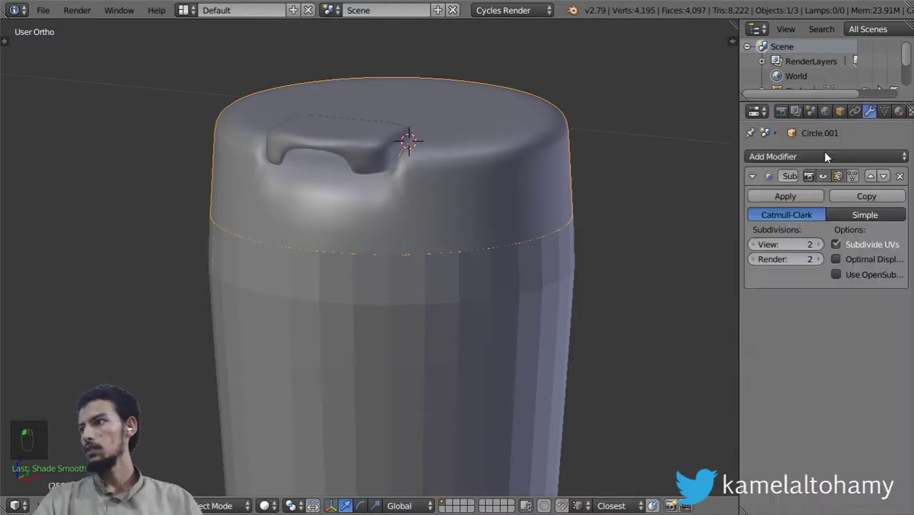
click(818, 258)
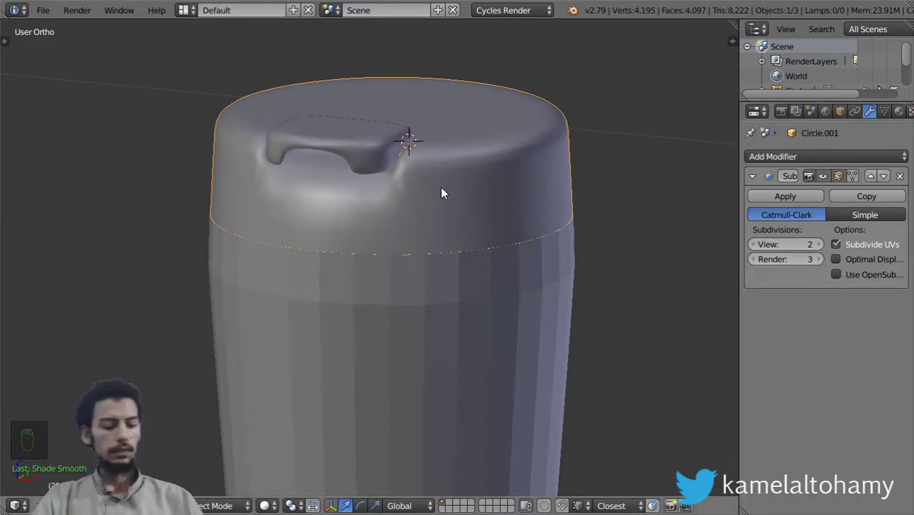
Add a horizontal edge loop around the lid's side wall, just below the flap recess, and inspect the smoothed result.
key(t)
key(t)
key(Tab)
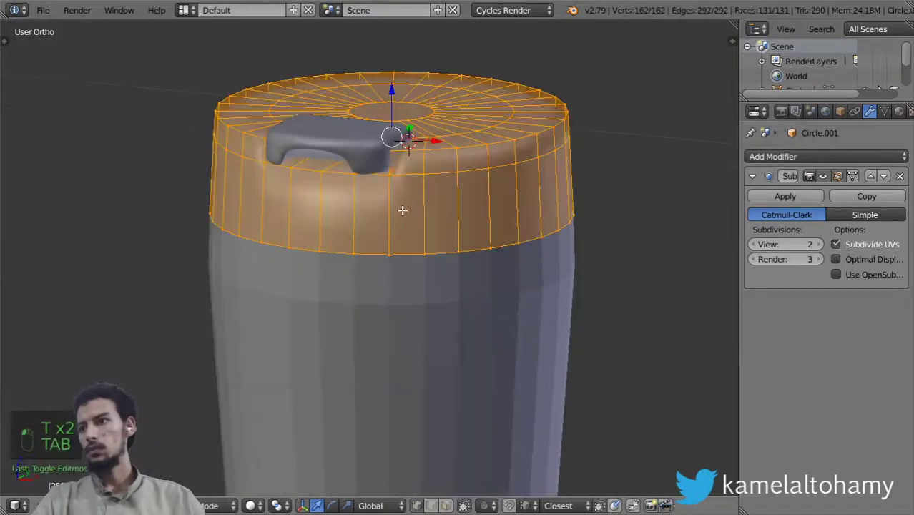
key(ctrl+r)
click(418, 183)
click(420, 180)
key(Tab)
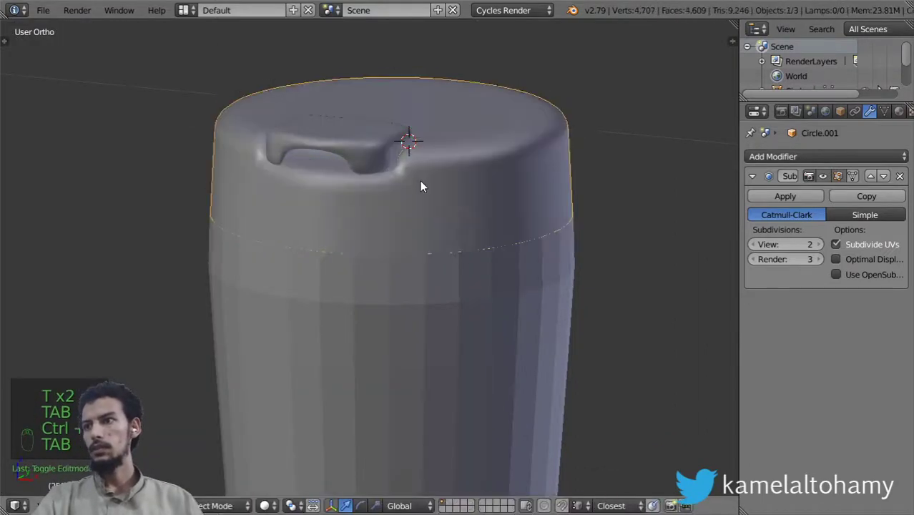
middle_drag(420, 180, 464, 195)
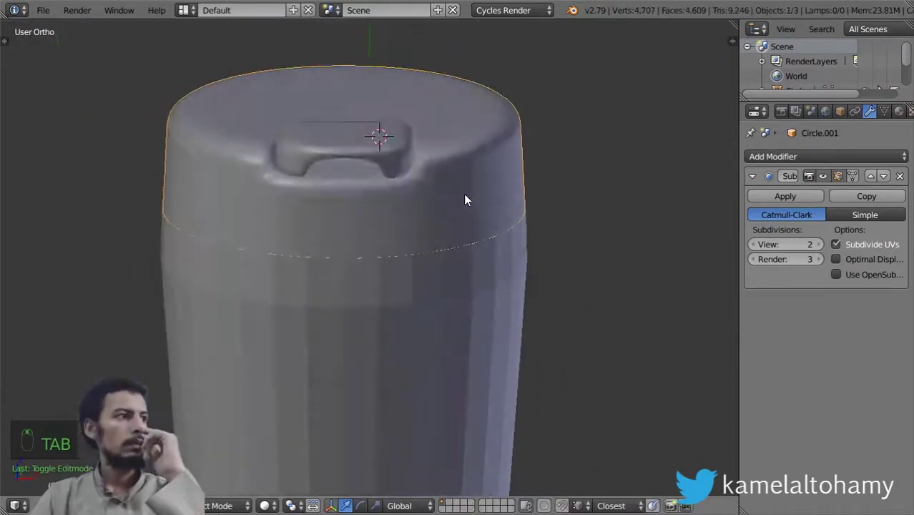
Edit the lid mesh in front wireframe view and hide its Subdivision Surface effect in the viewport.
key(KP_1)
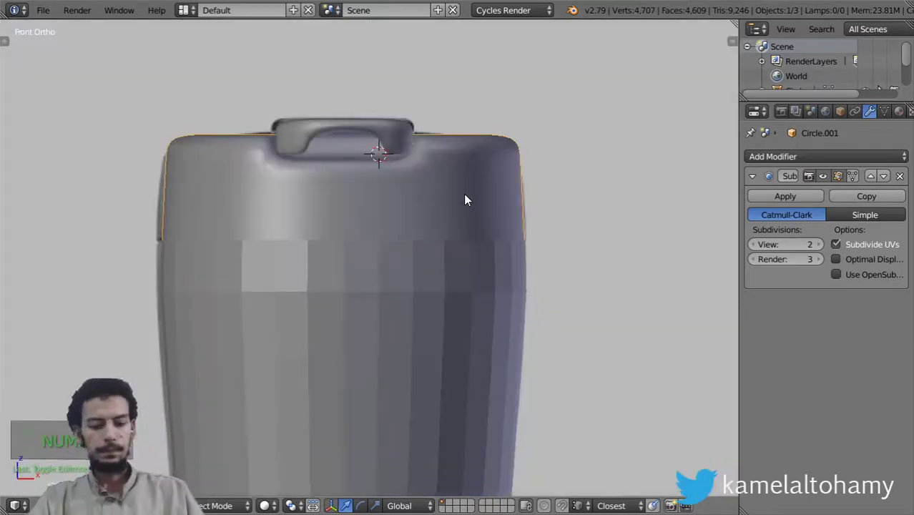
scroll(489, 163, up, 2)
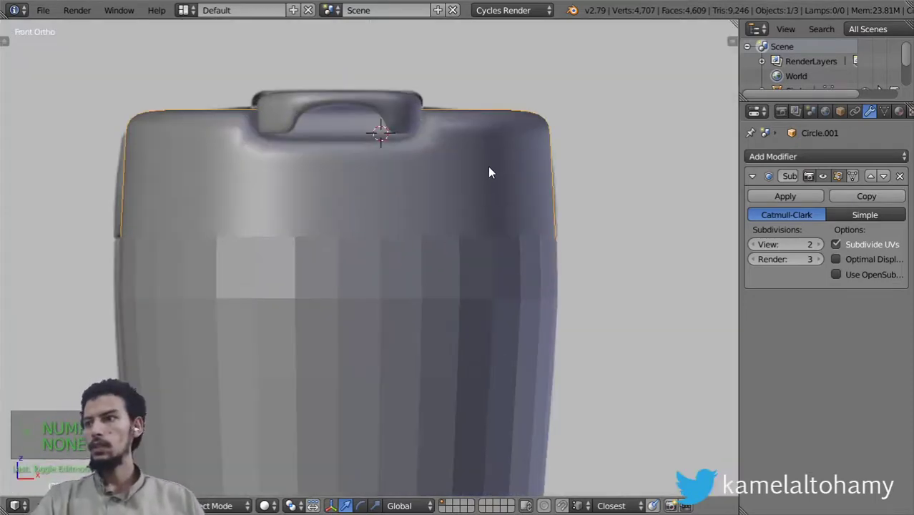
key(Tab)
key(z)
scroll(524, 179, up, 2)
shift+scroll(620, 181, up, 1)
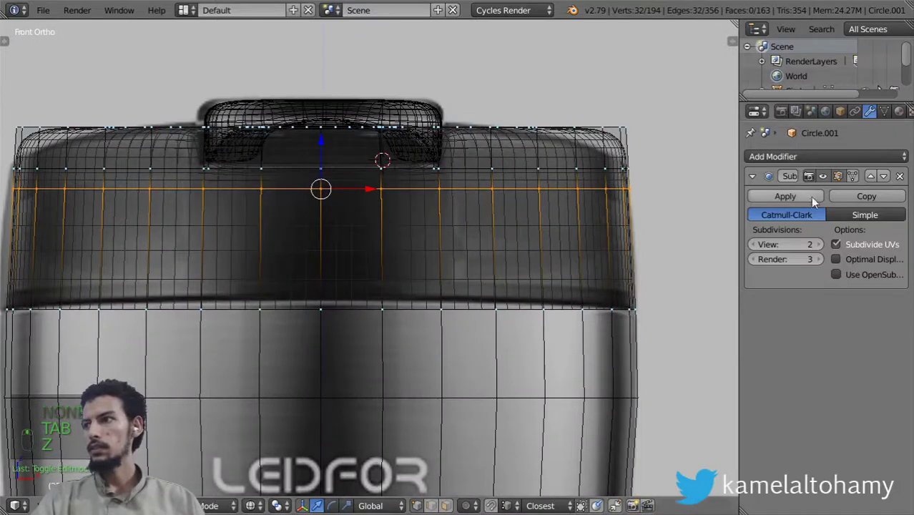
click(837, 176)
shift+middle_drag(521, 178, 540, 222)
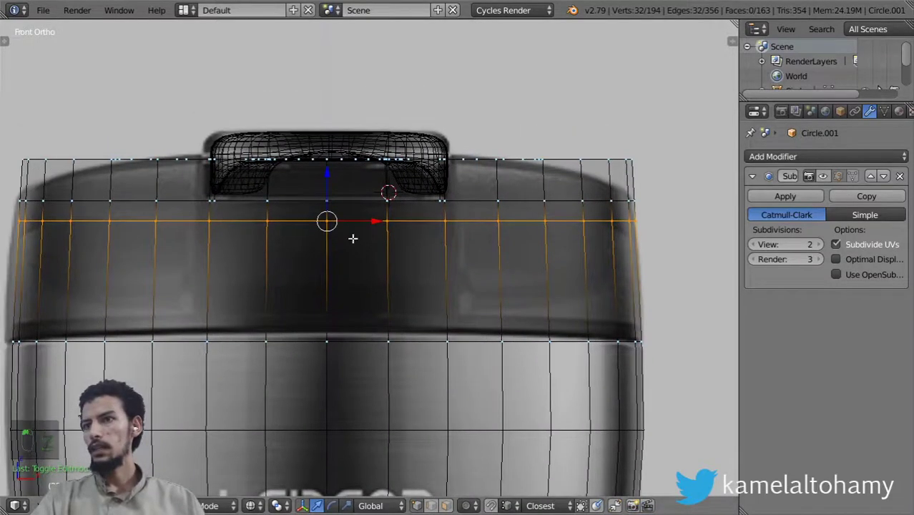
Select the vertices at the lid's left and right top corners and lower them along Z with proportional editing at size 0.02, following the reference outline.
scroll(336, 239, up, 1)
scroll(239, 214, up, 1)
scroll(271, 206, up, 1)
key(a)
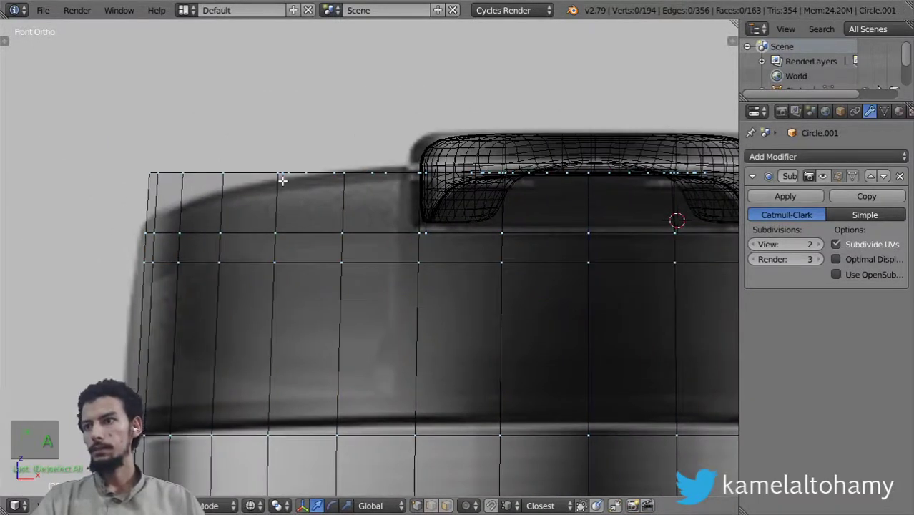
scroll(283, 181, down, 2)
scroll(294, 205, down, 2)
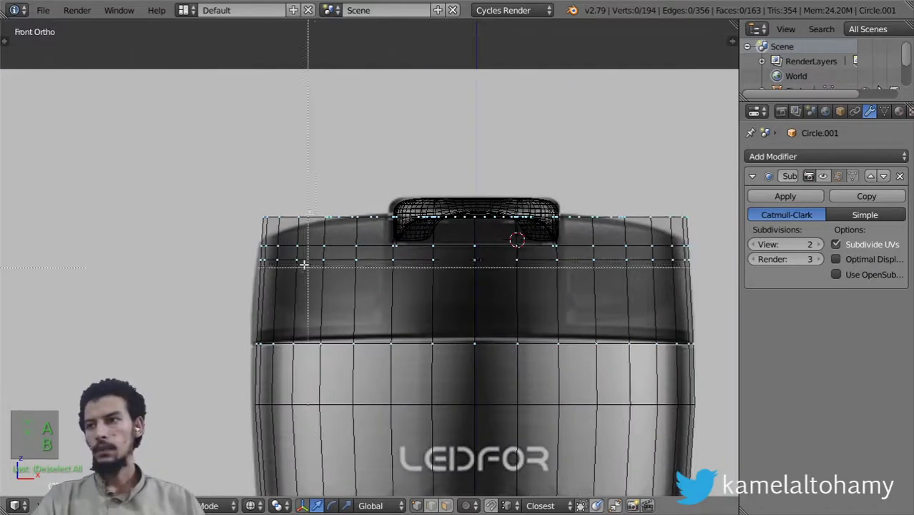
key(b)
drag(309, 204, 246, 275)
key(b)
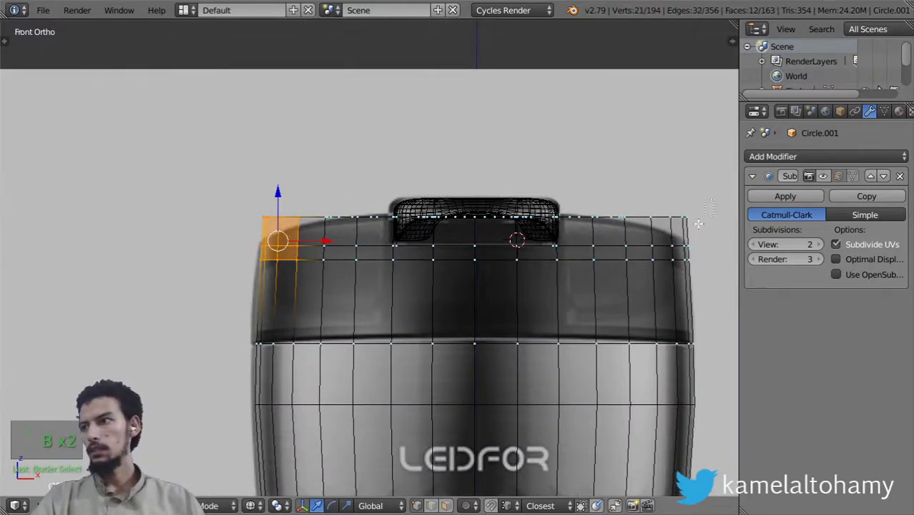
drag(686, 223, 637, 280)
scroll(358, 228, up, 3)
scroll(500, 272, down, 4)
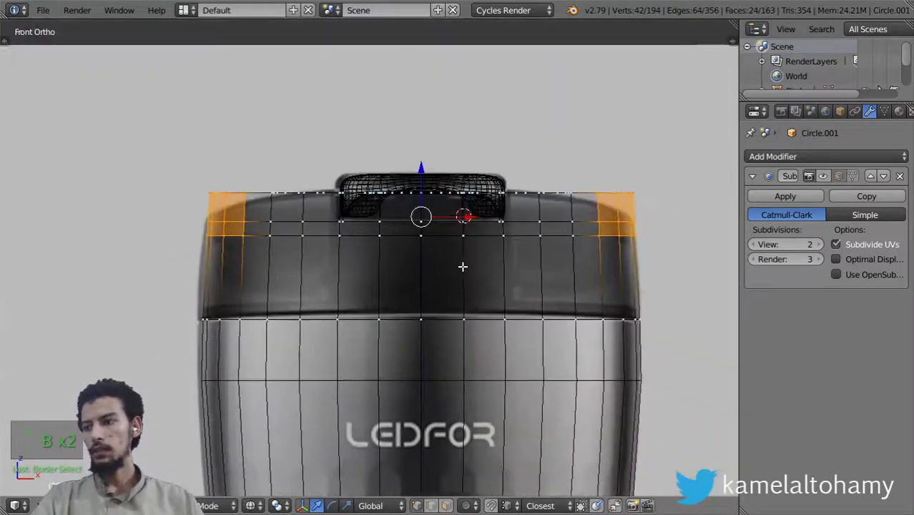
key(g)
key(z)
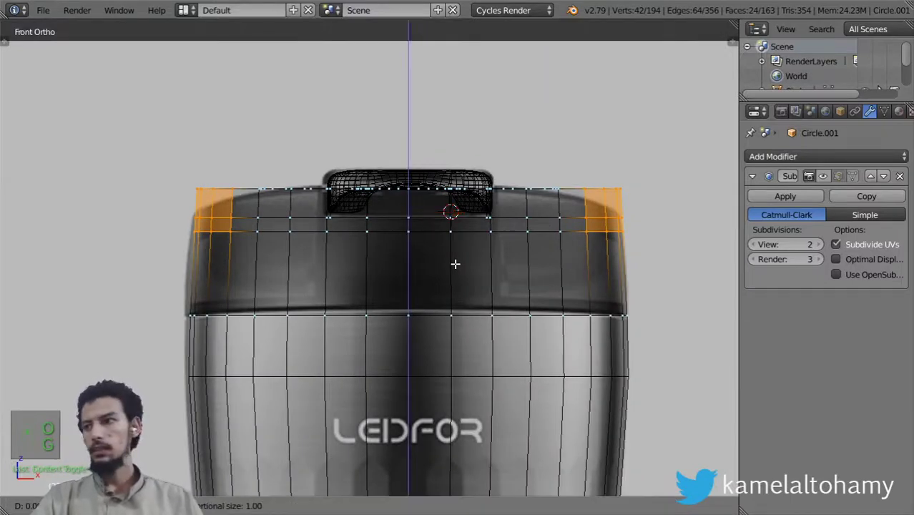
right_click(456, 264)
key(g)
key(z)
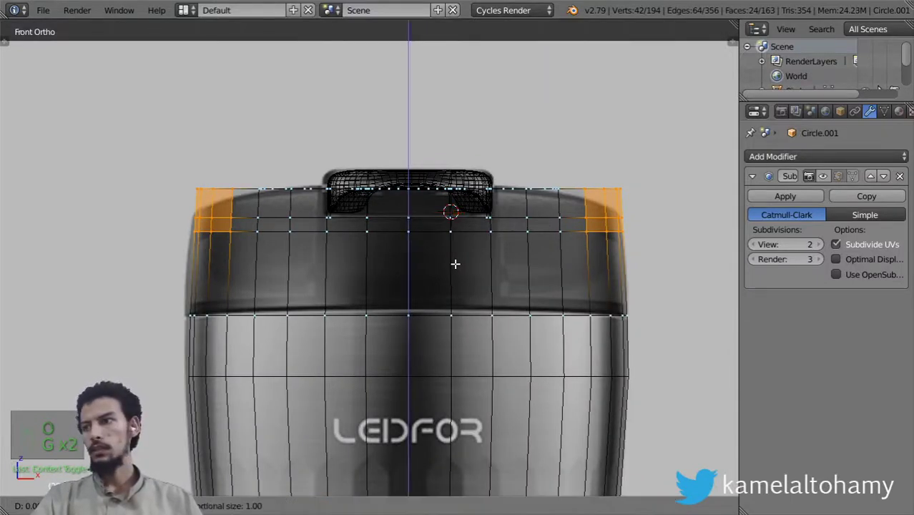
scroll(456, 264, up, 10)
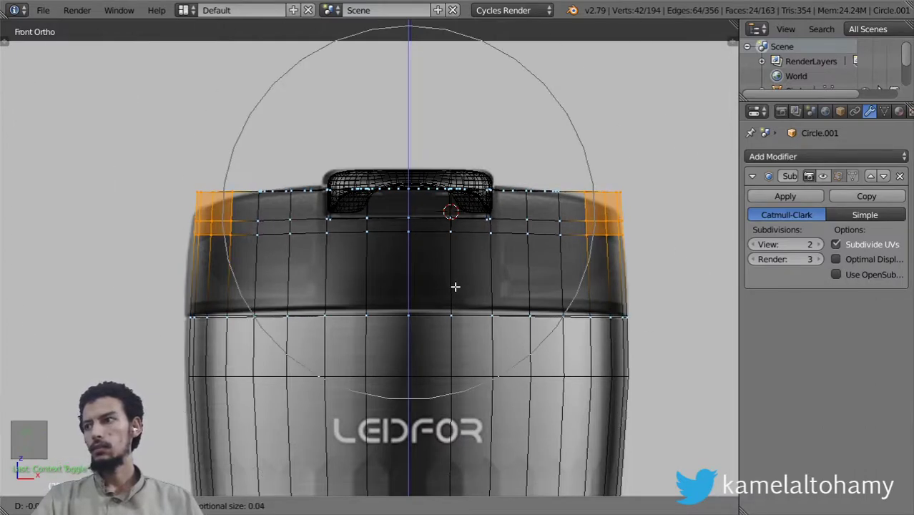
scroll(455, 286, up, 4)
scroll(455, 286, up, 4)
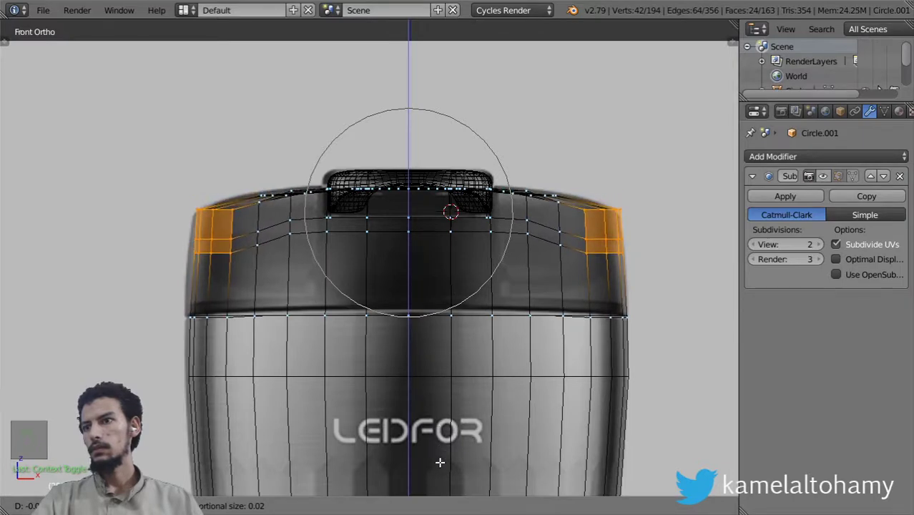
click(491, 415)
key(r)
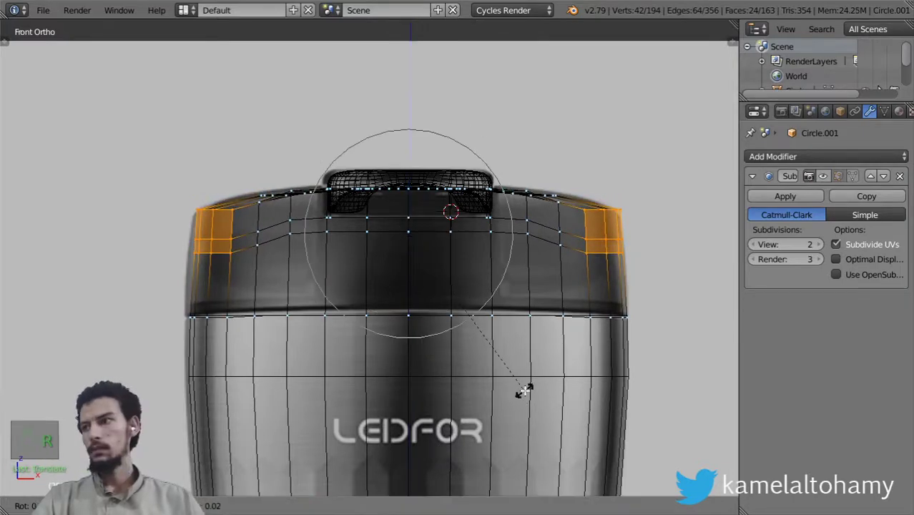
key(Escape)
Check the lid's curved top in solid shading from an angle and return to the front wireframe in edit mode.
key(Tab)
key(z)
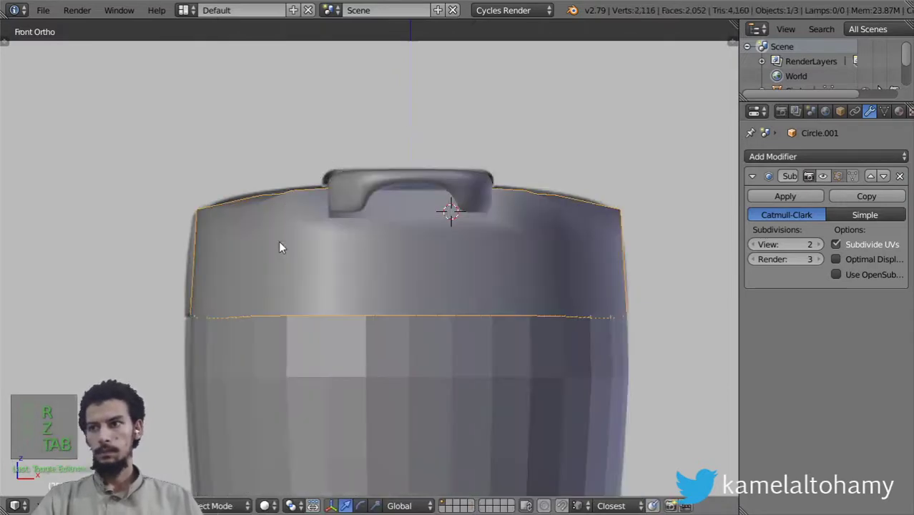
mouse_move(278, 241)
middle_down()
mouse_move(291, 303)
mouse_move(299, 260)
middle_up()
key(Tab)
key(KP_1)
key(z)
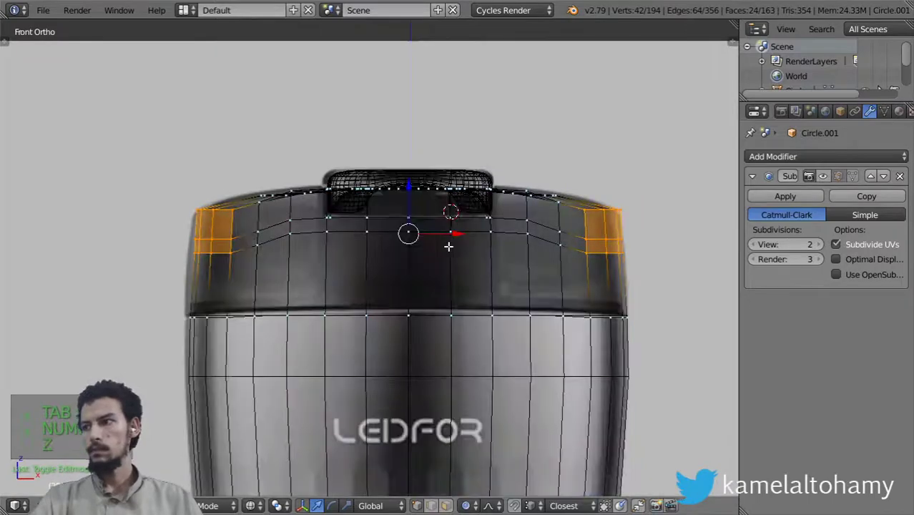
scroll(448, 246, up, 3)
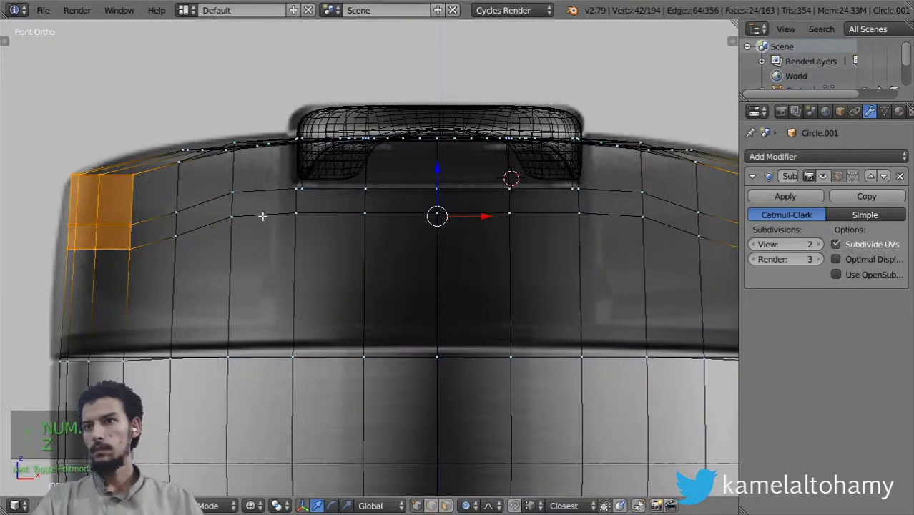
Turn off proportional editing, select only the lid's left corner vertices and raise them slightly along Z.
key(o)
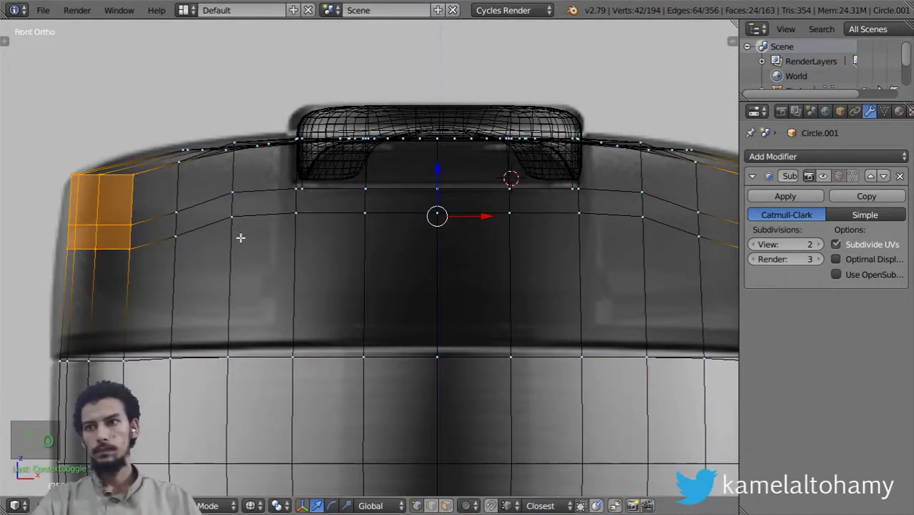
key(a)
key(b)
drag(146, 152, 57, 276)
key(r)
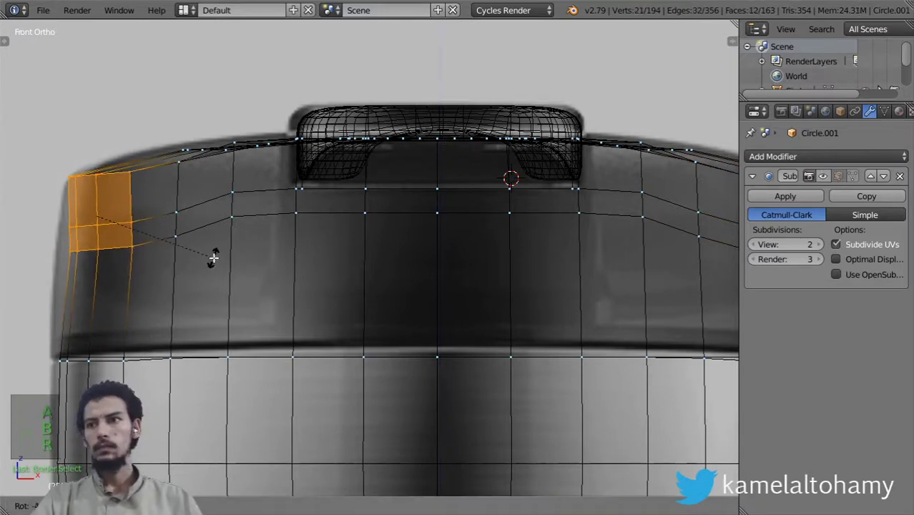
right_click(213, 257)
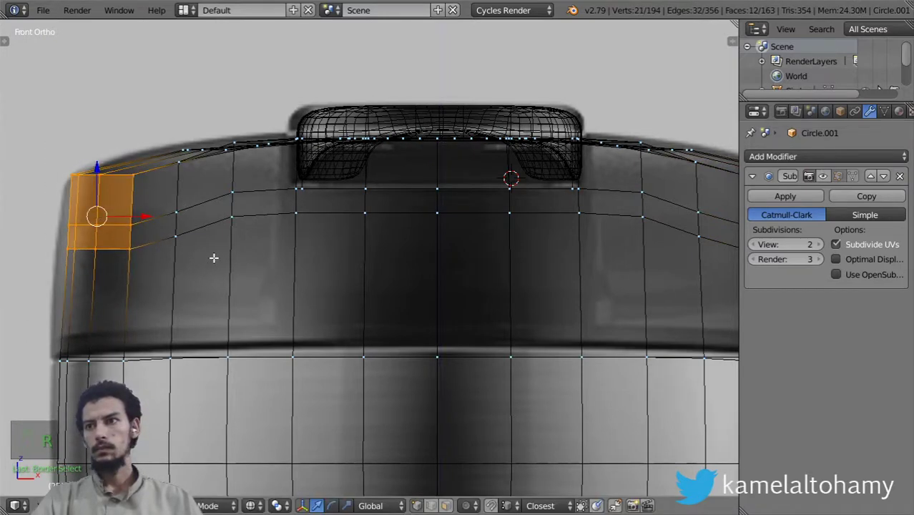
key(g)
key(z)
click(96, 168)
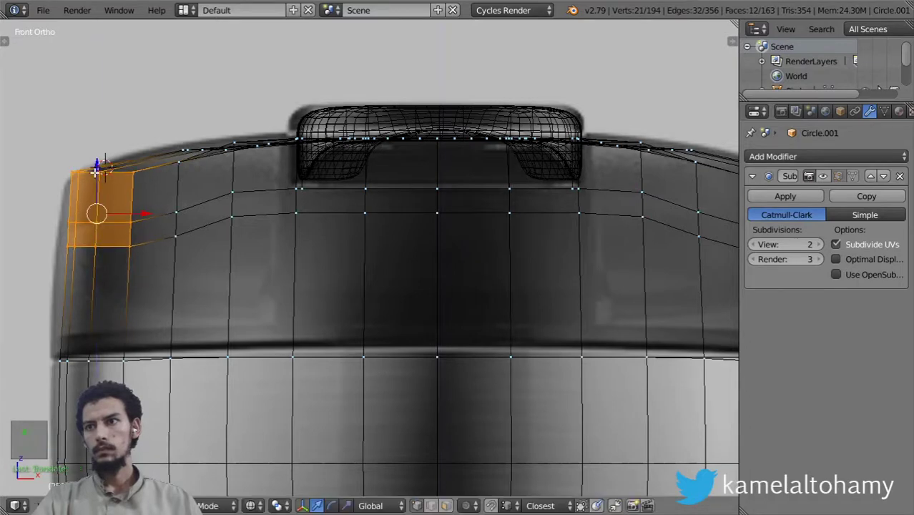
Select the single top-edge vertex just left of the flap in solid shading and lower it slightly along Z.
key(z)
key(z)
right_click(236, 146)
key(z)
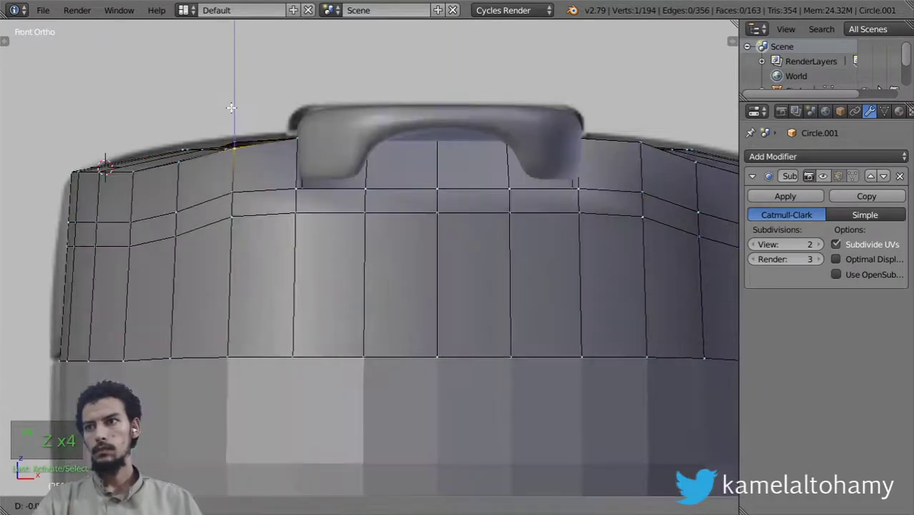
drag(233, 106, 236, 102)
Lower the matching top-edge vertex just right of the flap slightly along Z.
scroll(553, 220, down, 1)
shift+middle_drag(577, 228, 431, 234)
scroll(432, 235, up, 1)
right_click(464, 152)
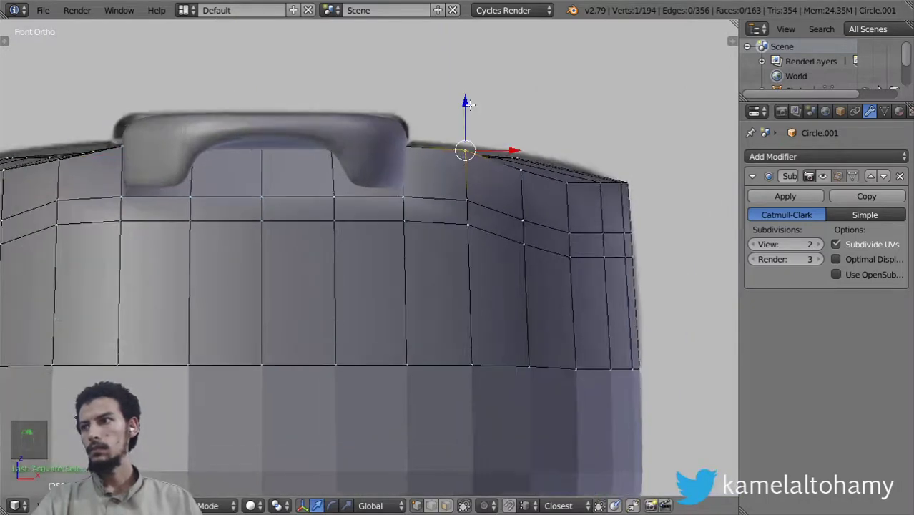
mouse_move(469, 104)
mouse_down()
mouse_move(472, 118)
mouse_move(466, 107)
mouse_up()
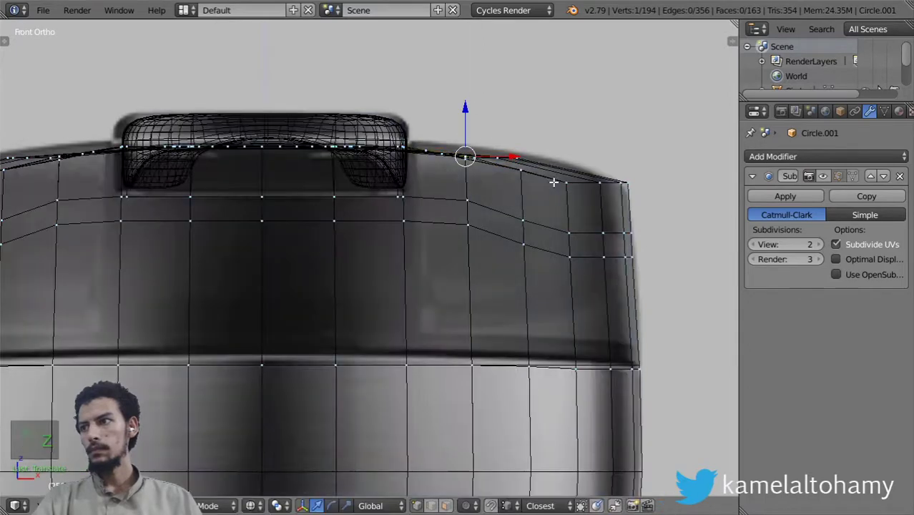
Raise the lid's top-edge vertex near the right corner slightly along Z and check the smoothed lid from an angle.
right_click(565, 180)
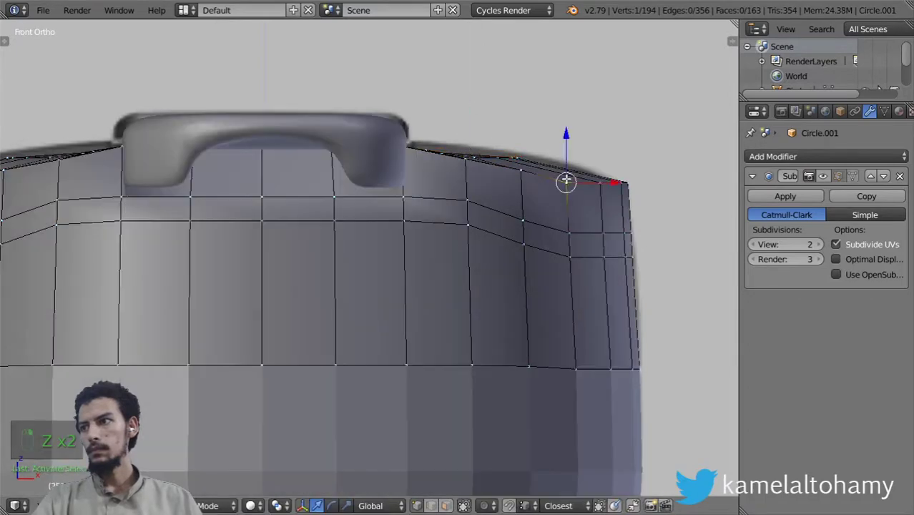
key(g)
key(z)
key(z)
drag(567, 137, 566, 136)
key(z)
key(z)
key(z)
scroll(459, 212, down, 3)
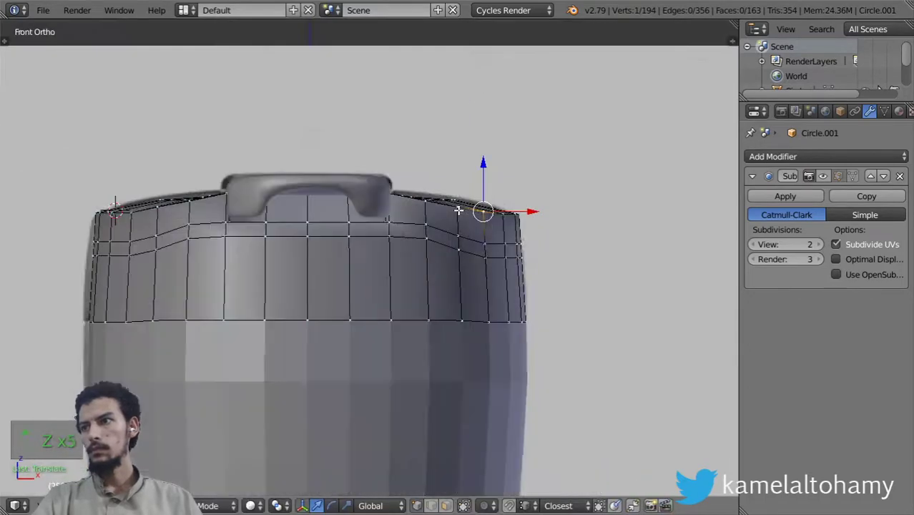
key(Tab)
mouse_move(457, 215)
middle_down()
mouse_move(414, 245)
mouse_move(361, 259)
middle_up()
middle_drag(427, 230, 342, 265)
In the right-side wireframe view, select the back part of the lid's two horizontal loops and lower it along Z.
key(Tab)
key(KP_3)
key(z)
scroll(446, 260, down, 1)
scroll(445, 259, up, 2)
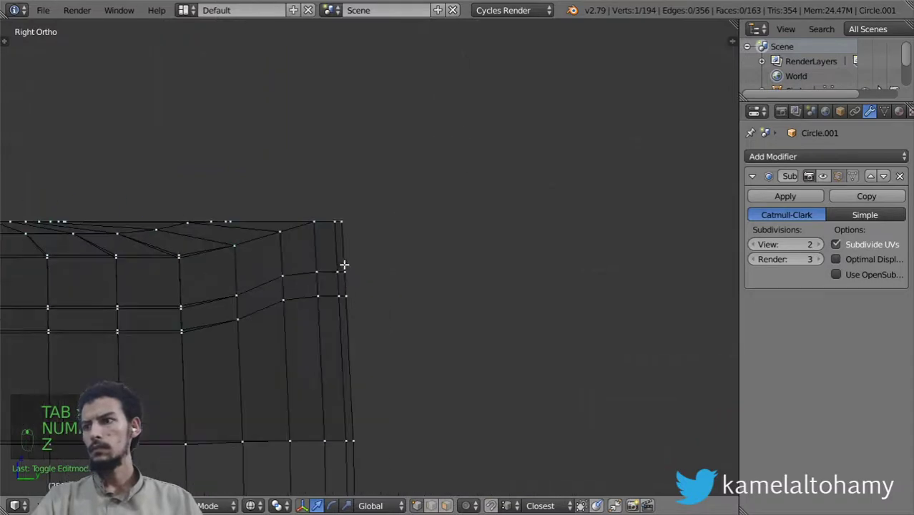
key(a)
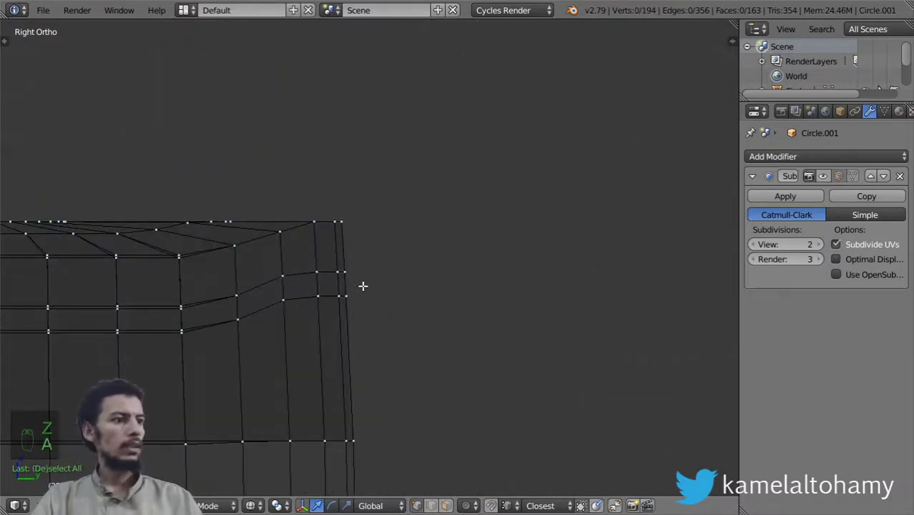
scroll(358, 325, up, 2)
key(a)
key(a)
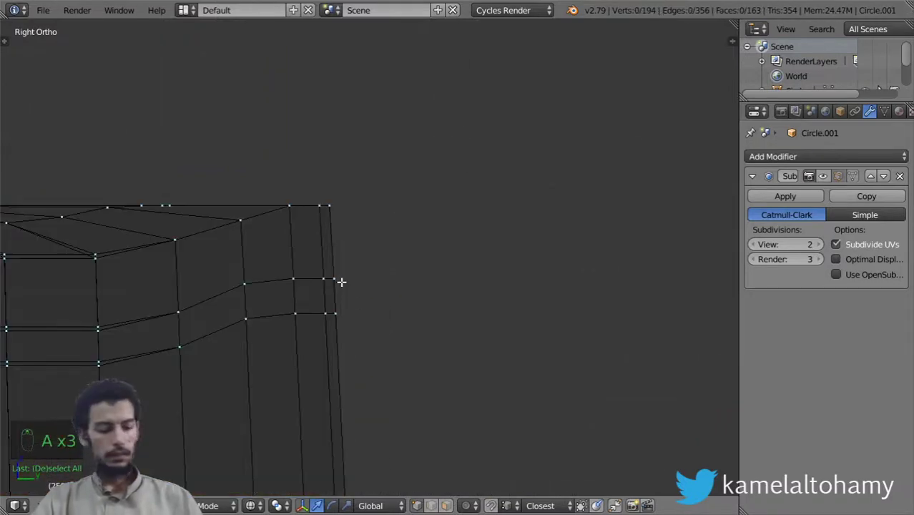
key(b)
drag(357, 248, 218, 368)
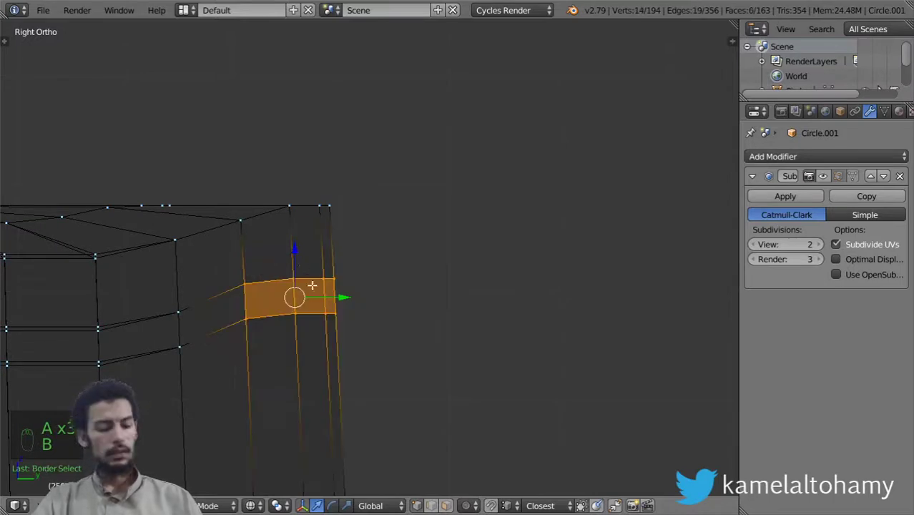
key(g)
right_click(334, 294)
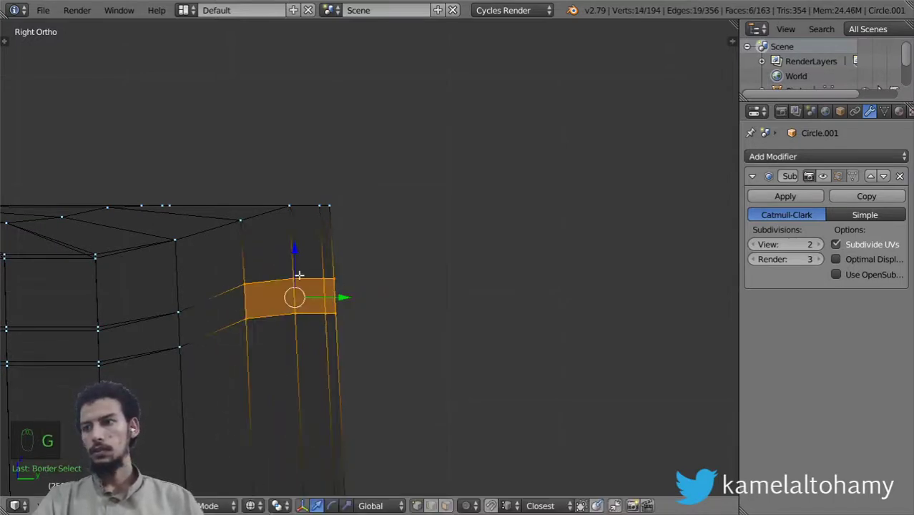
drag(297, 253, 297, 285)
key(z)
key(z)
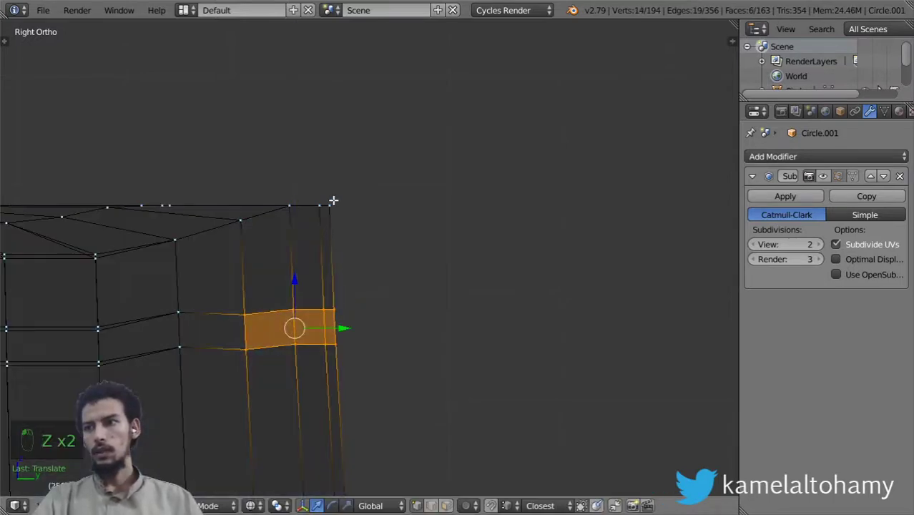
Select the vertices along the lid's back top edge, lower them slightly along Z and rotate them to slope down toward the back.
key(a)
key(b)
drag(386, 170, 135, 264)
drag(223, 166, 225, 178)
key(r)
click(379, 269)
key(z)
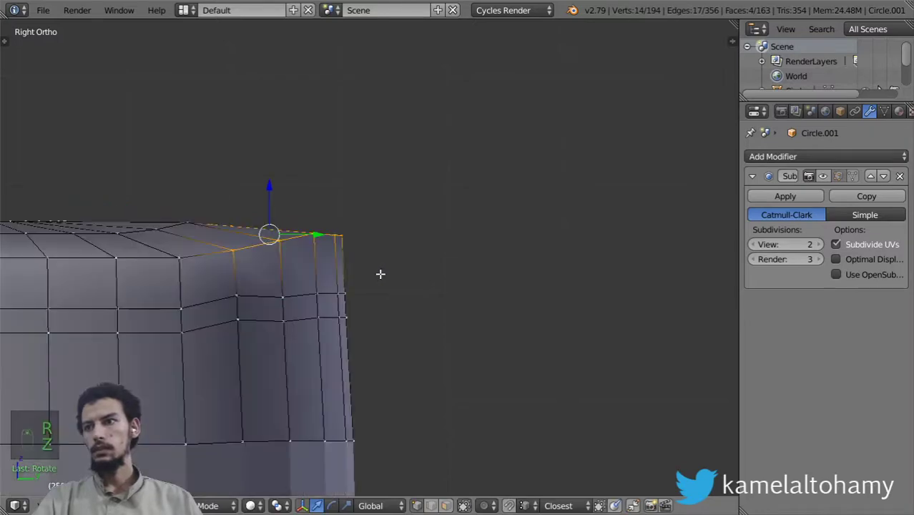
Leave edit mode and turn on the viewport display of the lid's subdivision surface modifier.
key(Tab)
middle_drag(371, 310, 399, 268)
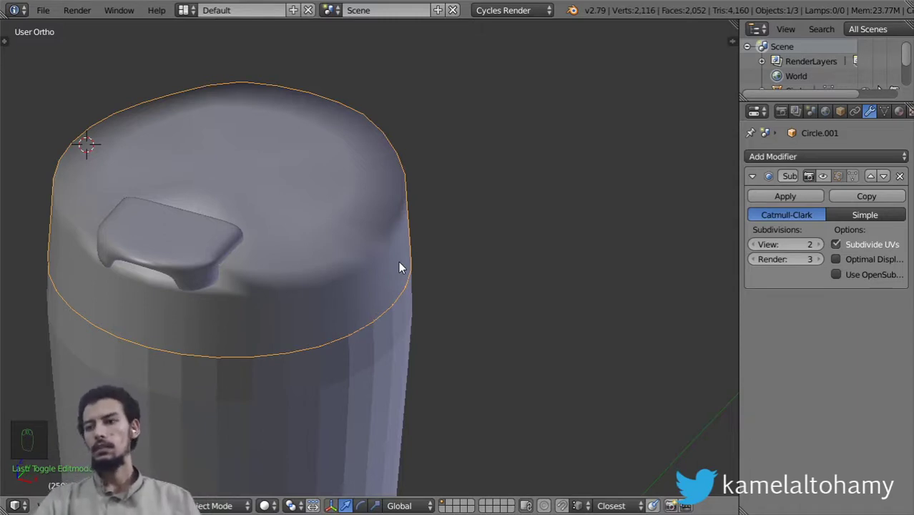
middle_drag(298, 317, 299, 169)
click(822, 178)
scroll(266, 253, down, 4)
Select the tumbler's body and apply smooth shading to it.
right_click(303, 201)
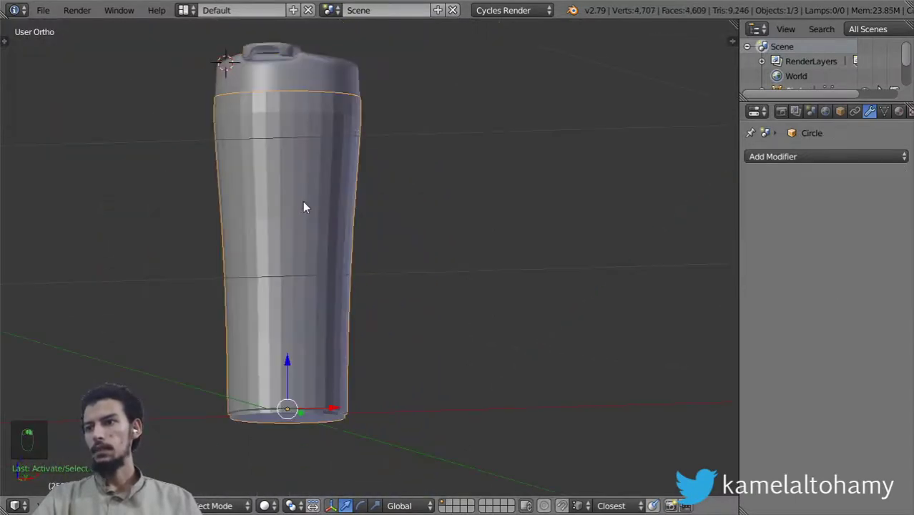
key(t)
click(57, 223)
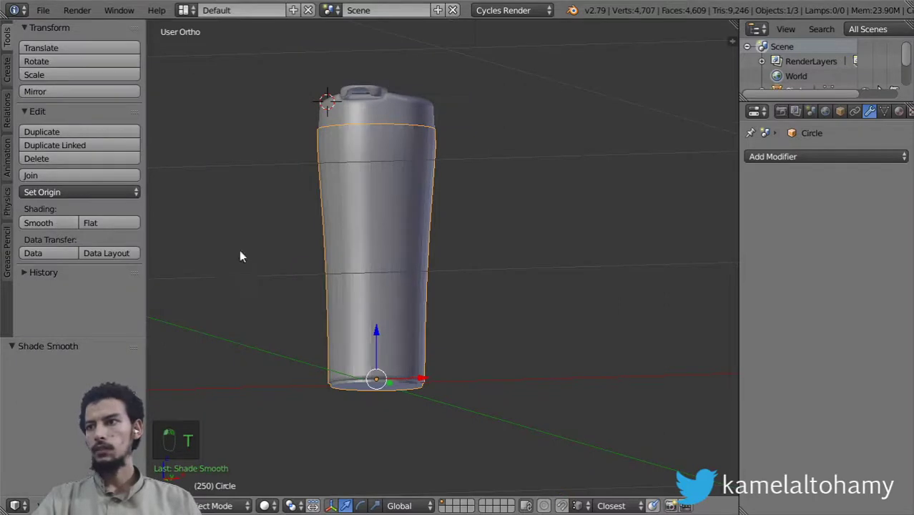
key(t)
middle_drag(394, 211, 390, 294)
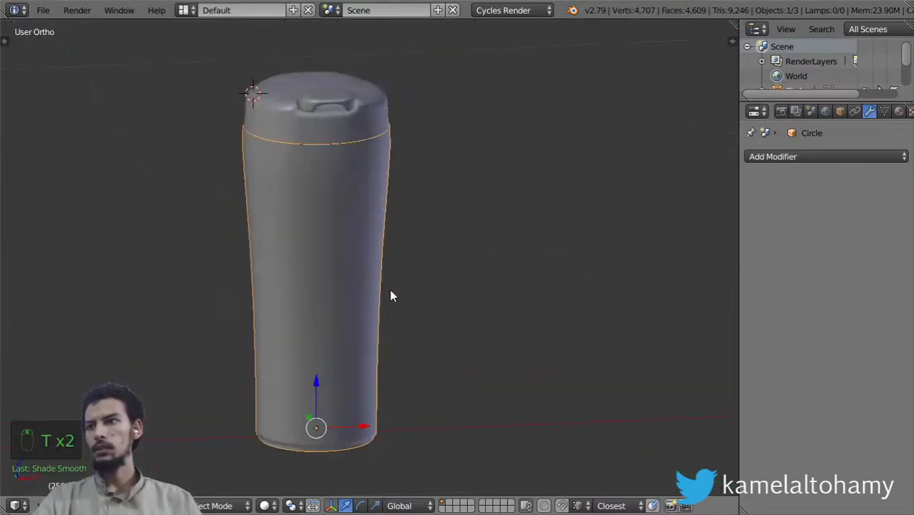
Select the body's top edge loop and extrude it inward by scaling to form the rim of an inner wall.
scroll(383, 282, up, 6)
key(Tab)
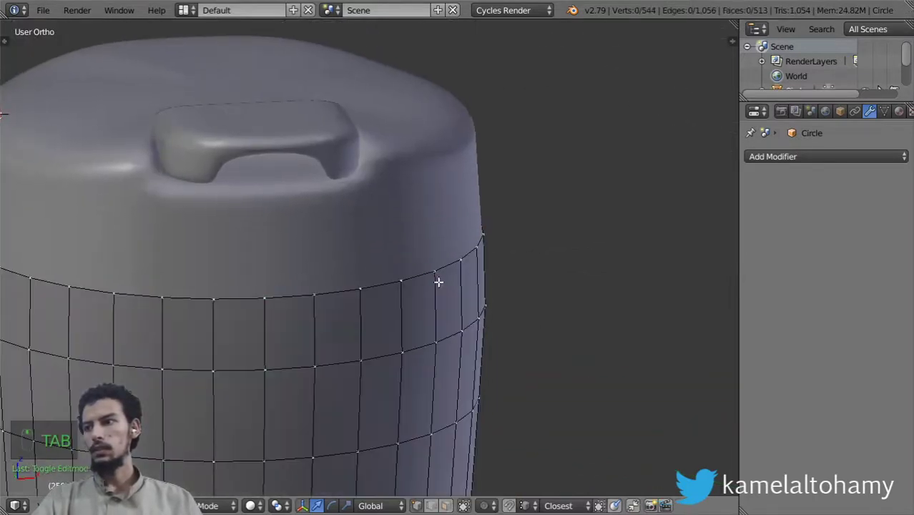
alt+click(444, 271)
key(KP_1)
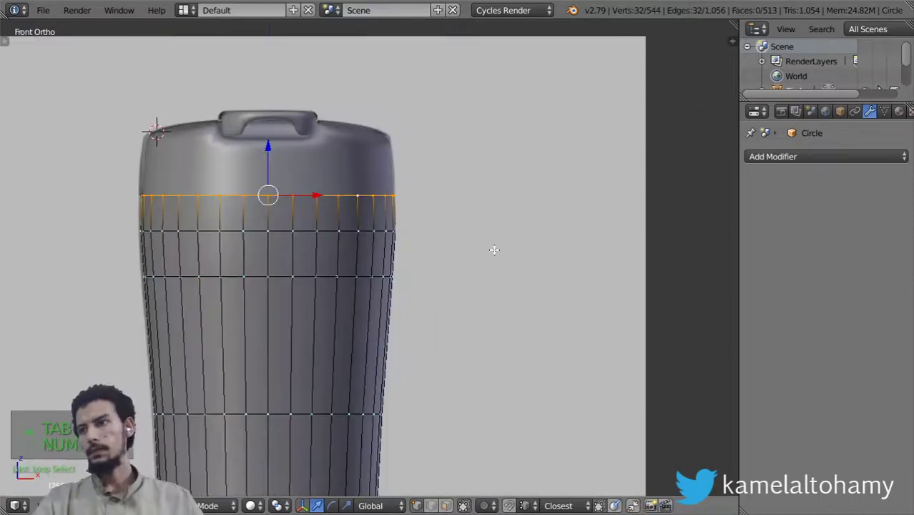
key(z)
scroll(454, 239, up, 4)
shift+middle_drag(467, 268, 532, 365)
scroll(506, 290, up, 2)
shift+middle_drag(506, 289, 511, 304)
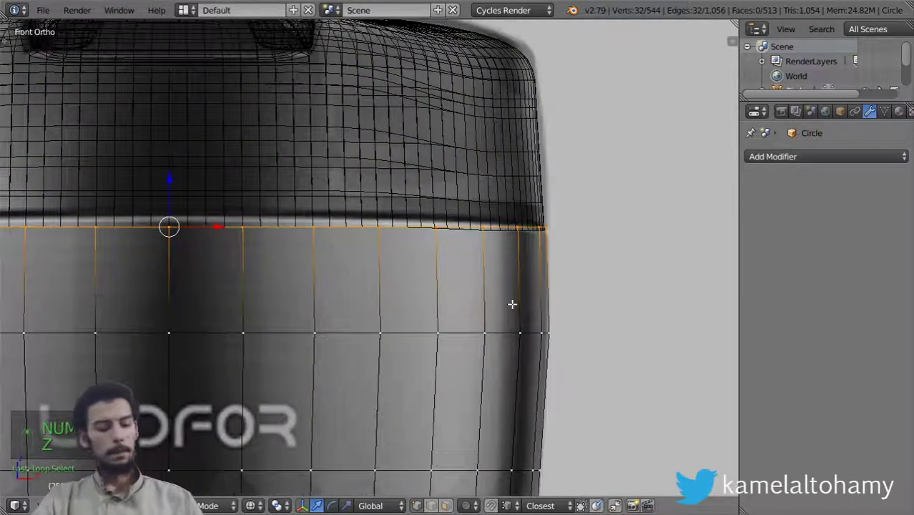
key(e)
key(s)
key(x)
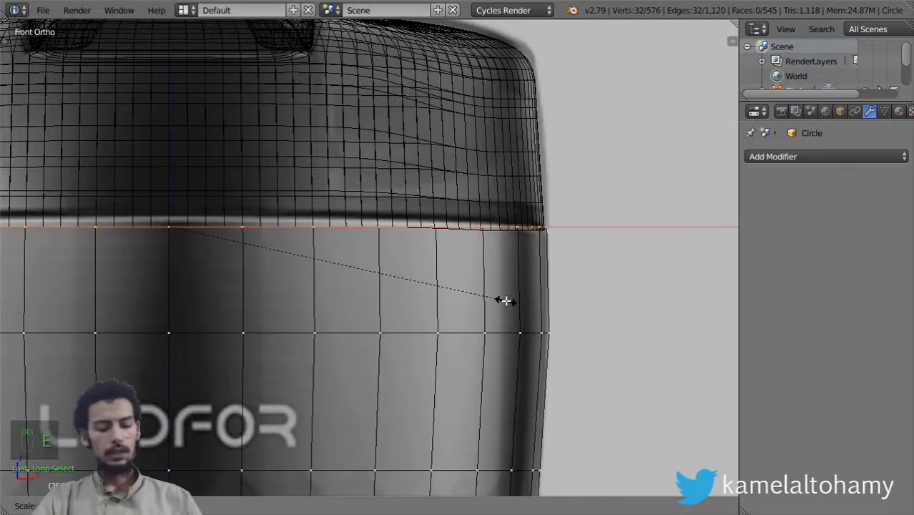
click(506, 300)
Extrude the inner rim straight down twice, stopping level with the body's second and third horizontal loops.
shift+middle_drag(487, 339, 493, 205)
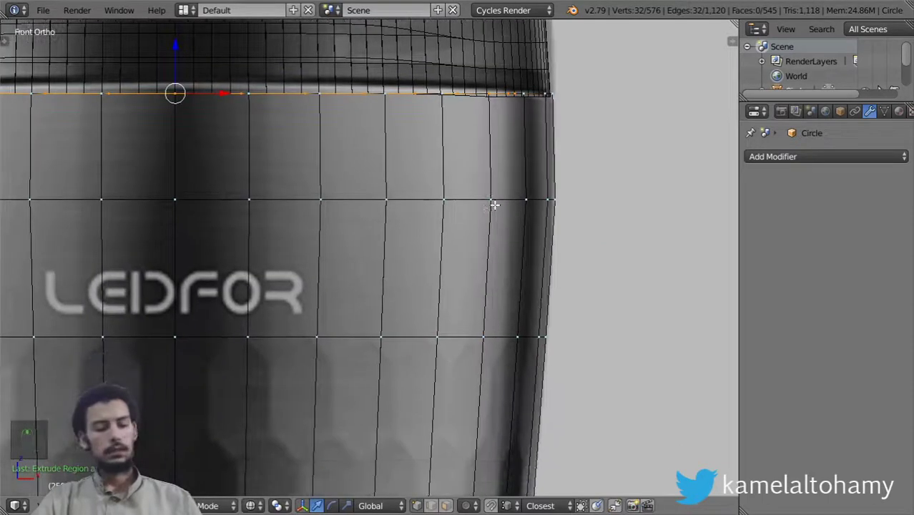
key(e)
key(z)
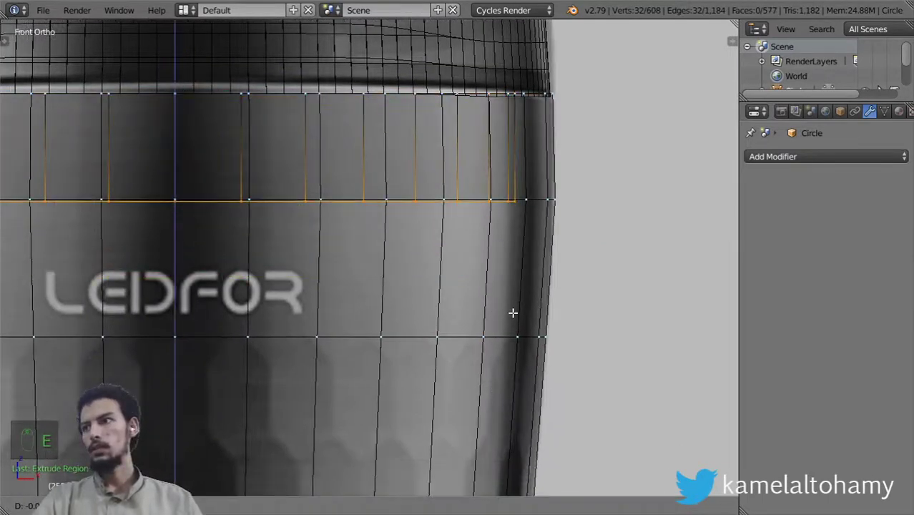
click(512, 311)
key(e)
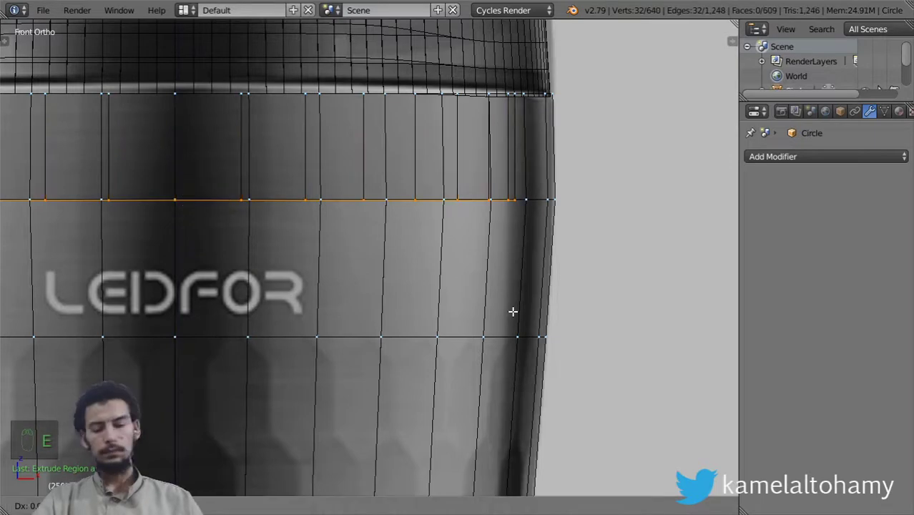
click(516, 441)
Extrude the inner wall down to the body's next horizontal loop and scale that ring inward to follow the taper.
scroll(516, 441, down, 7)
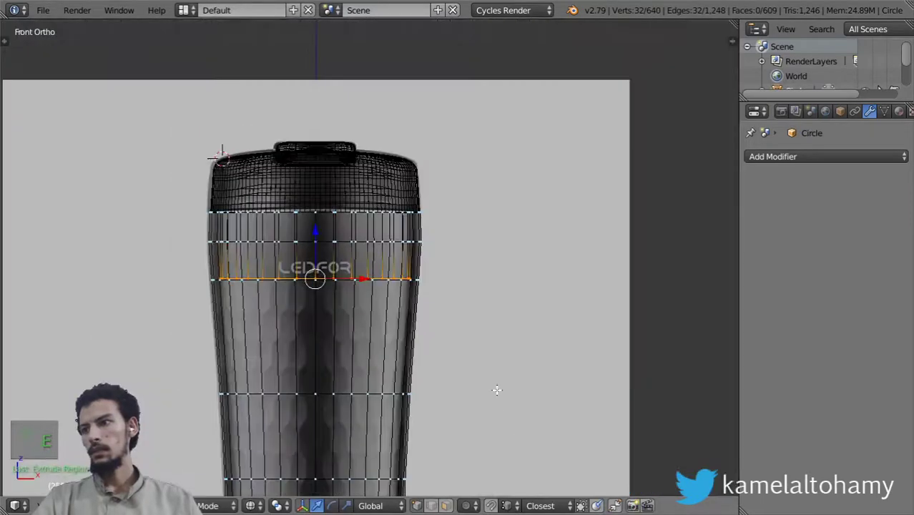
shift+middle_drag(496, 385, 542, 221)
scroll(542, 215, up, 3)
key(e)
middle_click(535, 293)
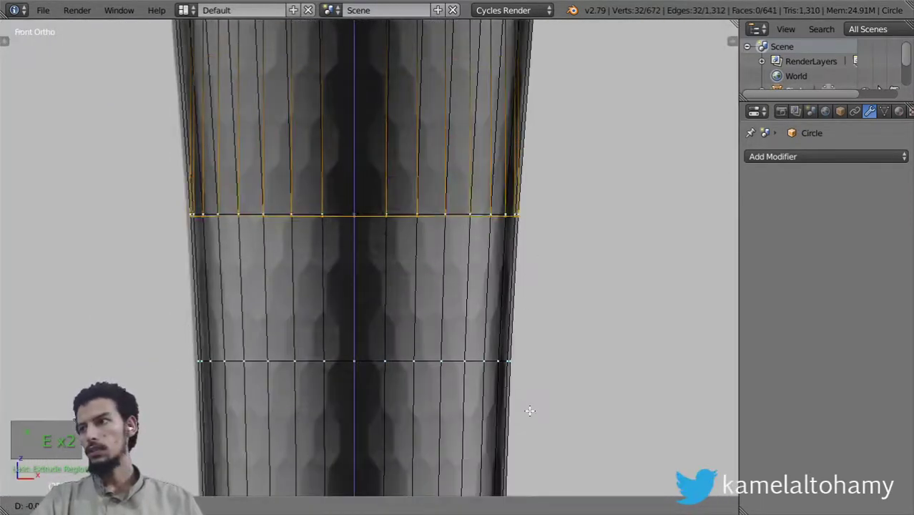
click(529, 410)
key(s)
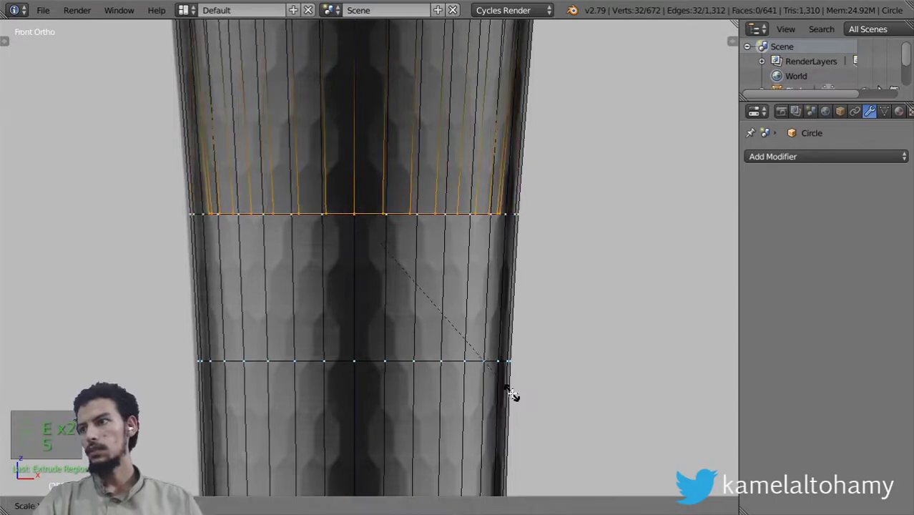
Extrude the inner wall down to just above the body's base and scale its lower ring inward horizontally.
shift+middle_drag(479, 352, 547, 174)
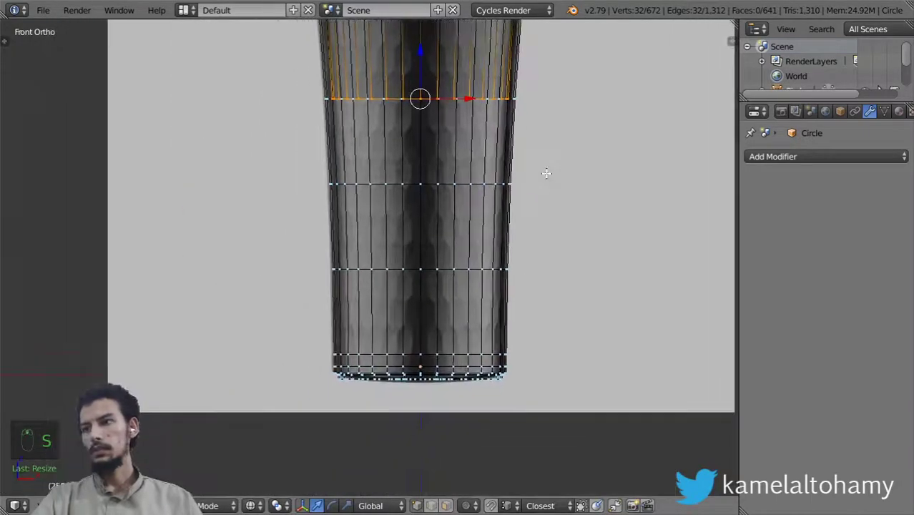
key(e)
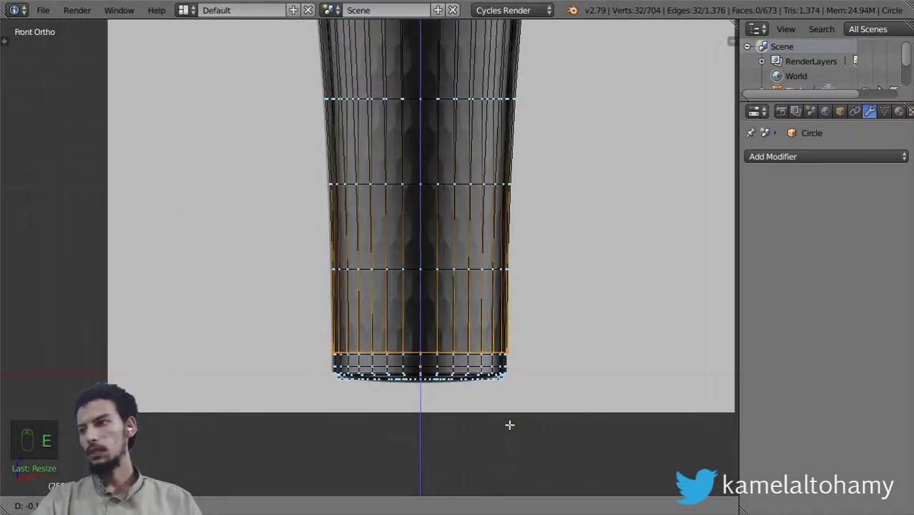
click(510, 422)
key(s)
key(shift+z)
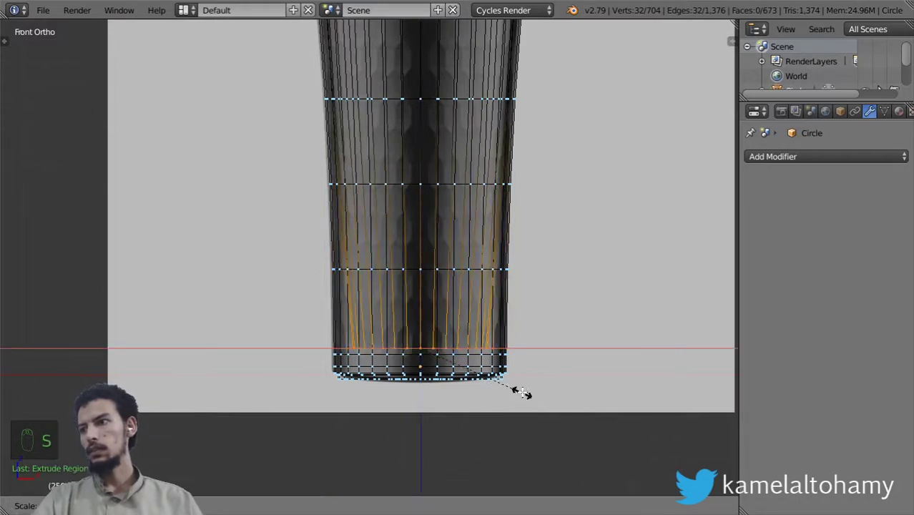
click(523, 392)
Extrude the lowest inner ring inward, fill it with a face to close the inner bottom, and return to solid shading.
key(e)
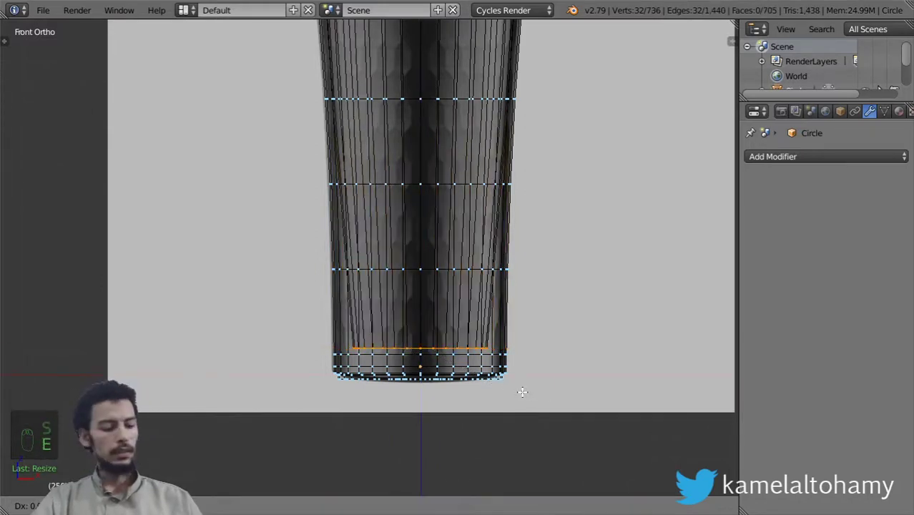
key(s)
key(shift+z)
click(485, 386)
key(f)
scroll(485, 379, down, 4)
key(z)
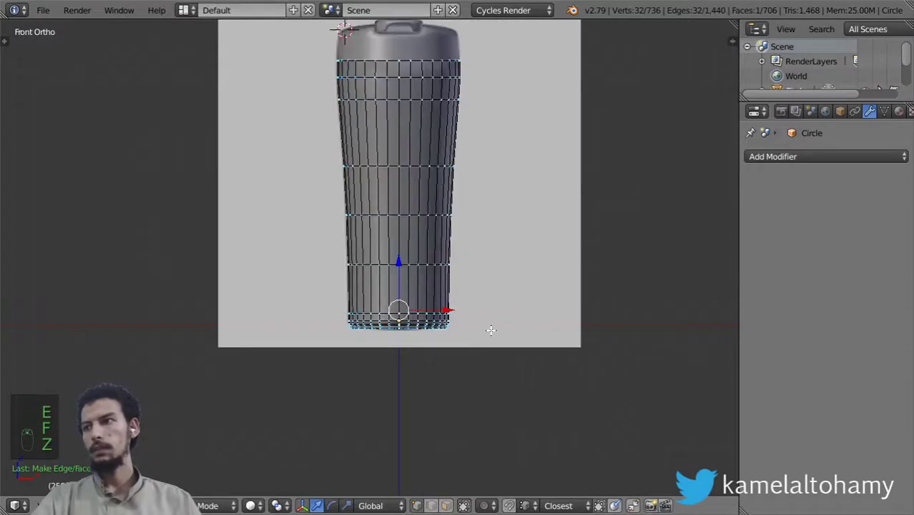
Add a subdivision surface modifier to the body with 2 view subdivisions and 3 render subdivisions.
key(Tab)
scroll(454, 292, up, 4)
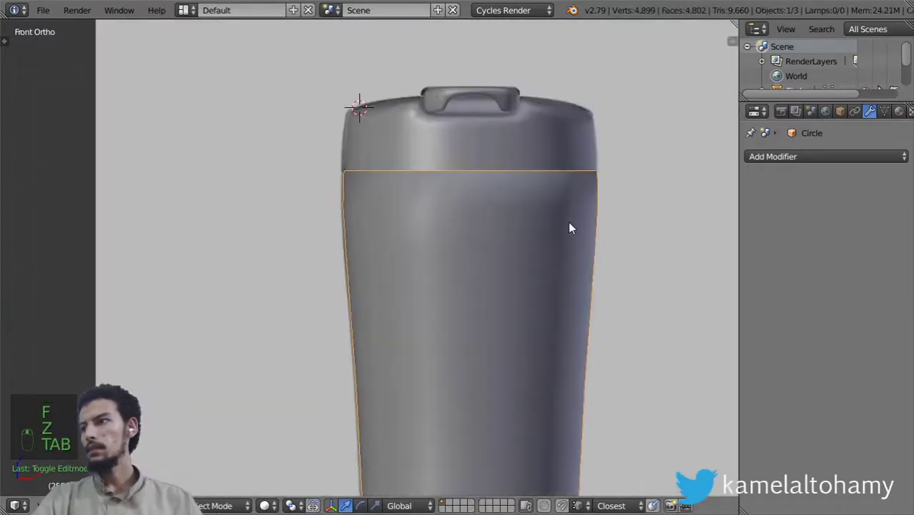
key(ctrl+2)
click(820, 256)
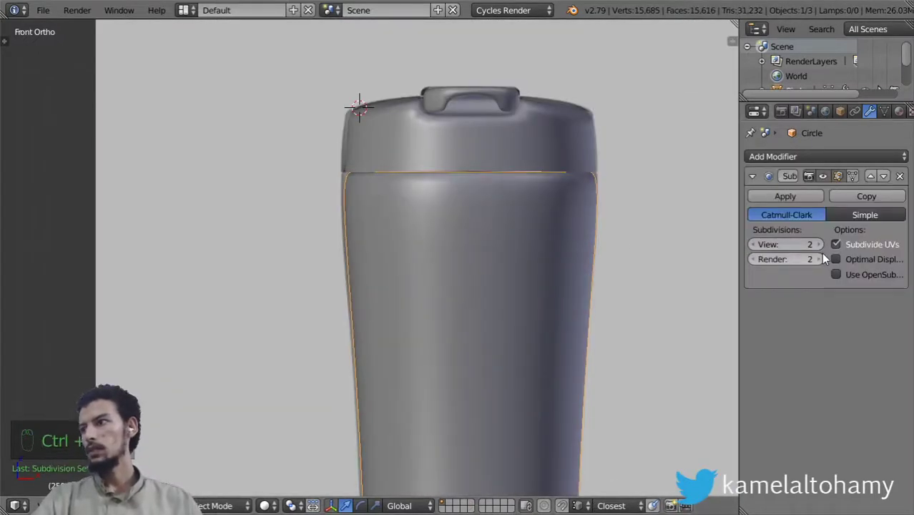
Add an edge loop around the body close below its top rim to sharpen the subdivided edge, and leave edit mode.
scroll(602, 251, up, 2)
key(Tab)
scroll(603, 252, up, 3)
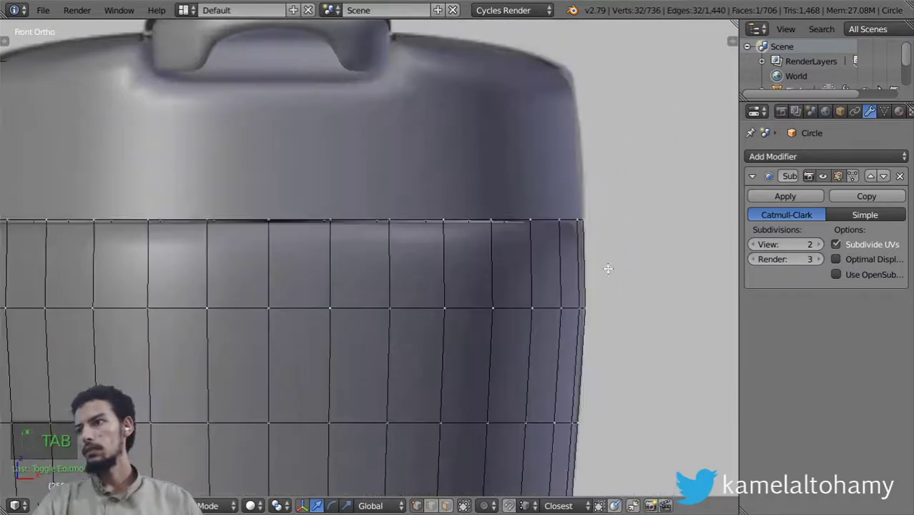
key(ctrl+r)
click(603, 237)
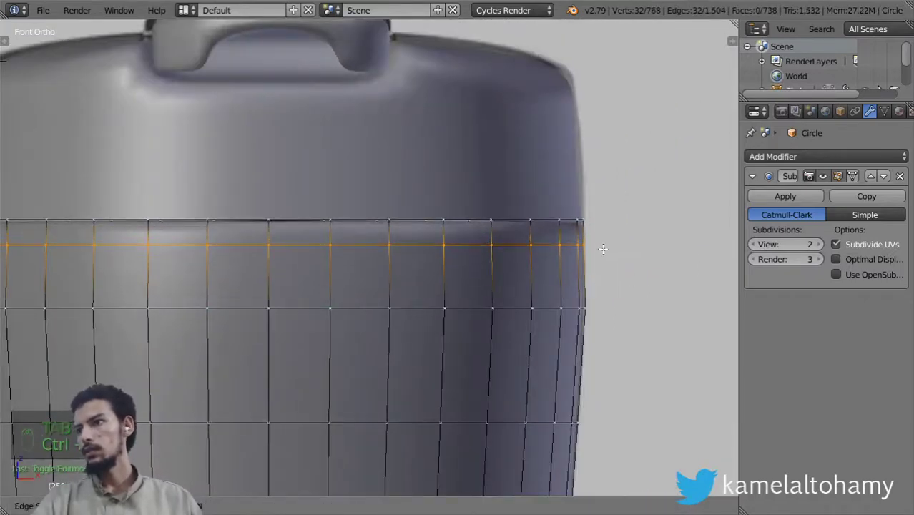
click(603, 249)
key(Tab)
scroll(570, 281, down, 4)
Select the lid and raise its subdivision surface levels to 3 for view and 4 for render.
middle_drag(569, 282, 462, 335)
right_click(309, 277)
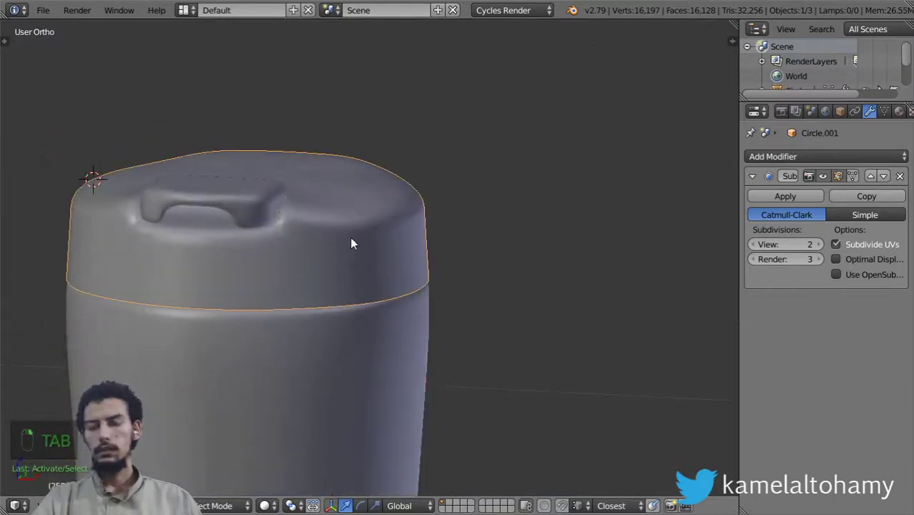
key(t)
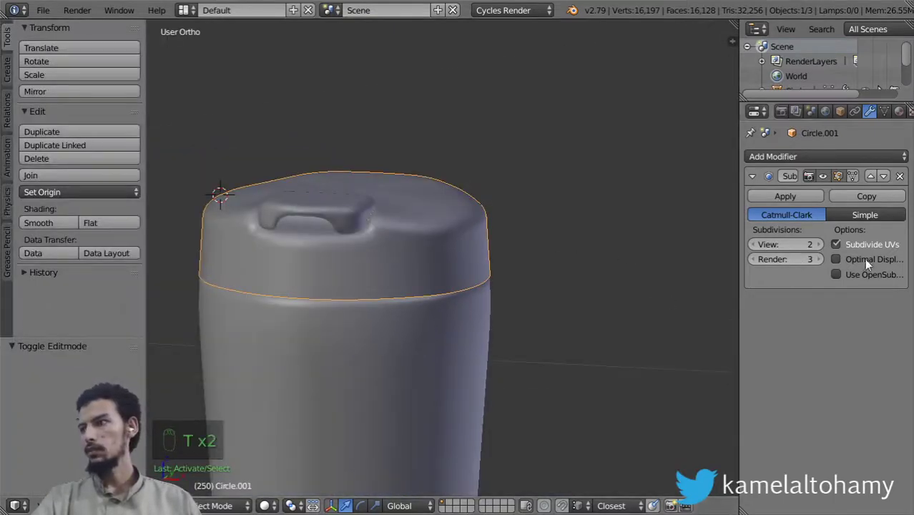
click(819, 245)
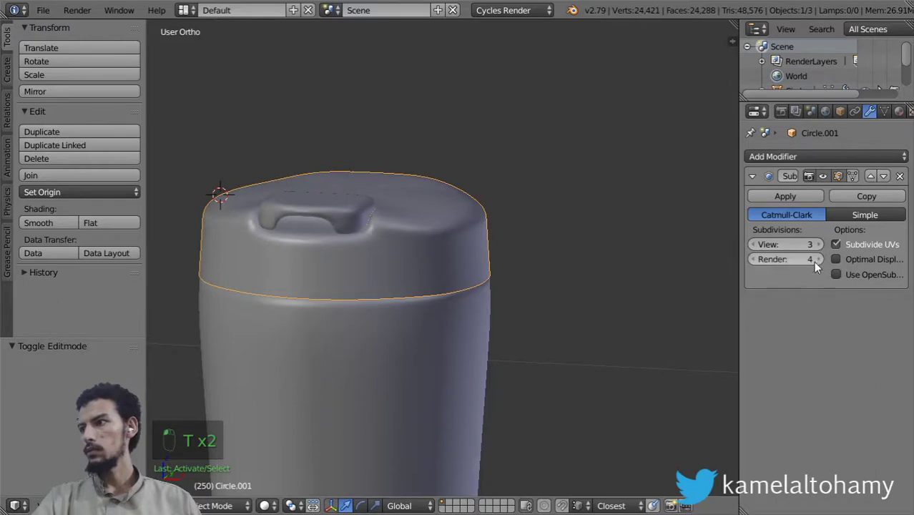
Enter edit mode on the lid and frame its top surface from above at an angle.
key(t)
middle_drag(408, 275, 182, 379)
scroll(365, 266, up, 3)
key(Tab)
shift+middle_drag(244, 140, 449, 286)
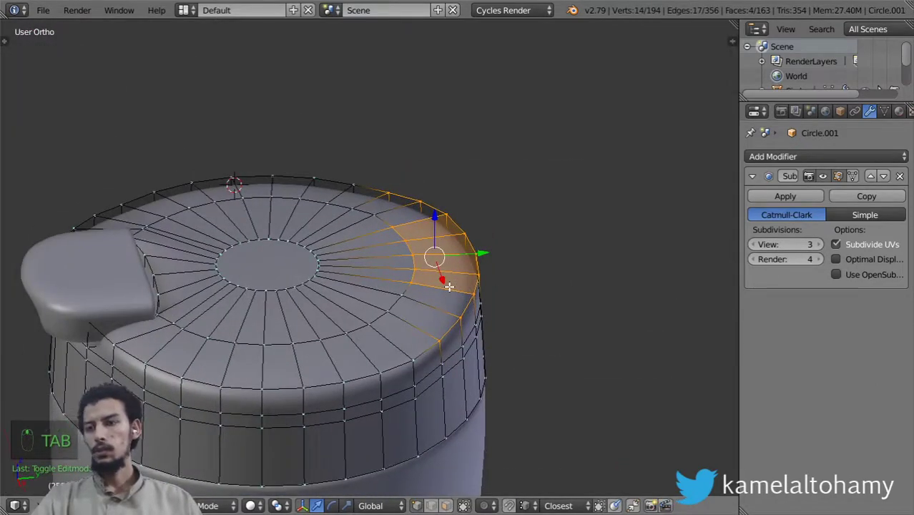
Examine the profile of the lid's top edge in side view, comparing wireframe and solid shading.
key(KP_3)
key(z)
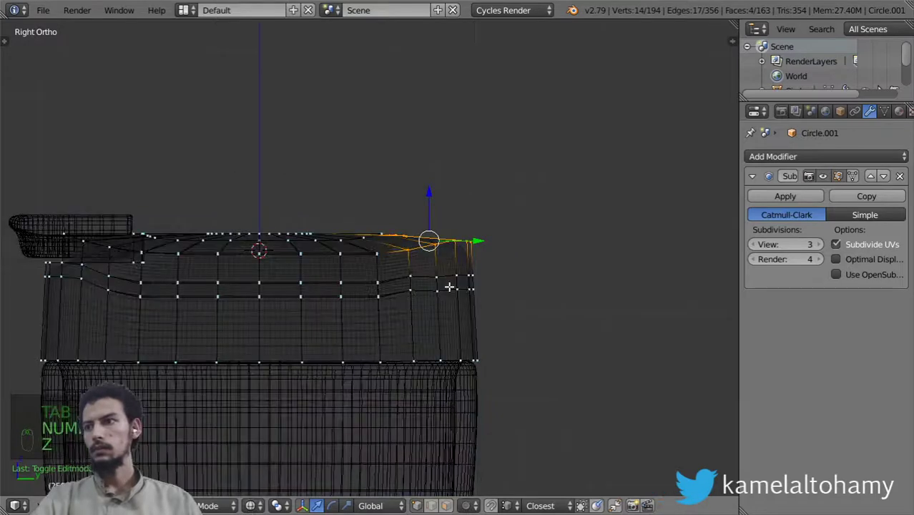
key(z)
key(z)
key(z)
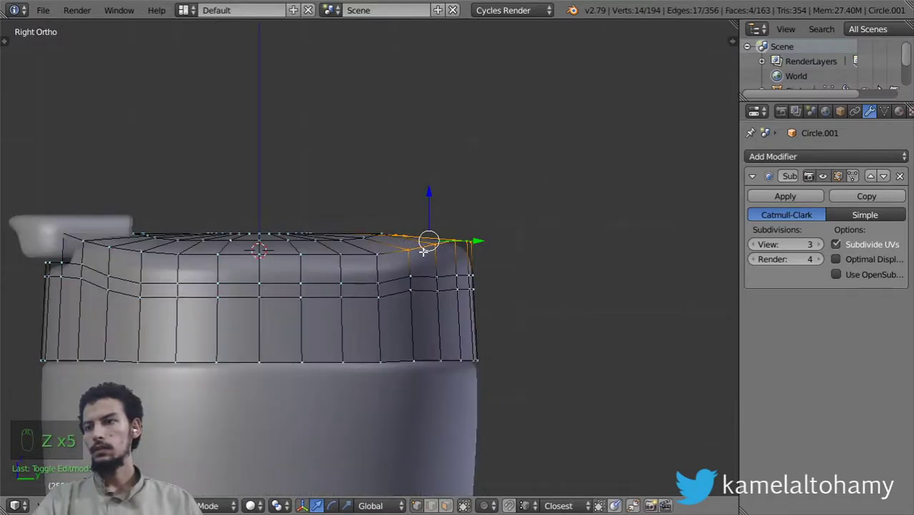
scroll(464, 257, up, 2)
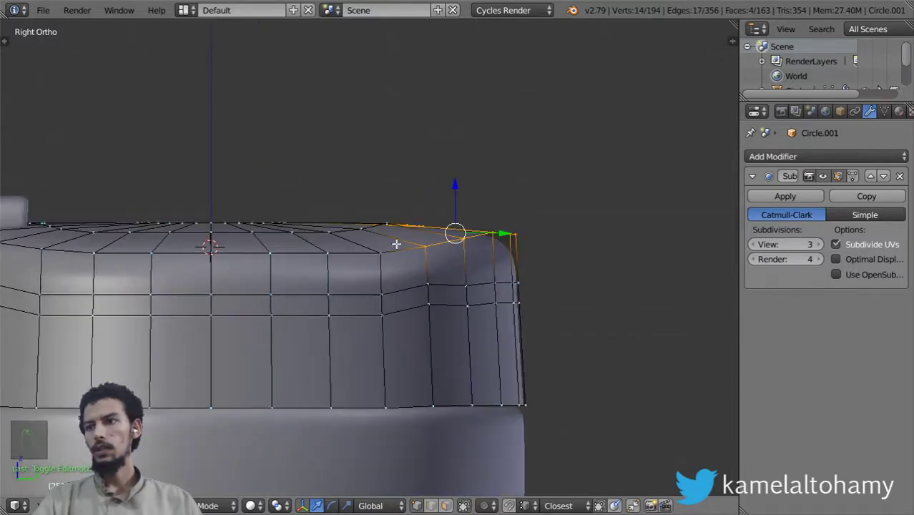
scroll(516, 243, down, 2)
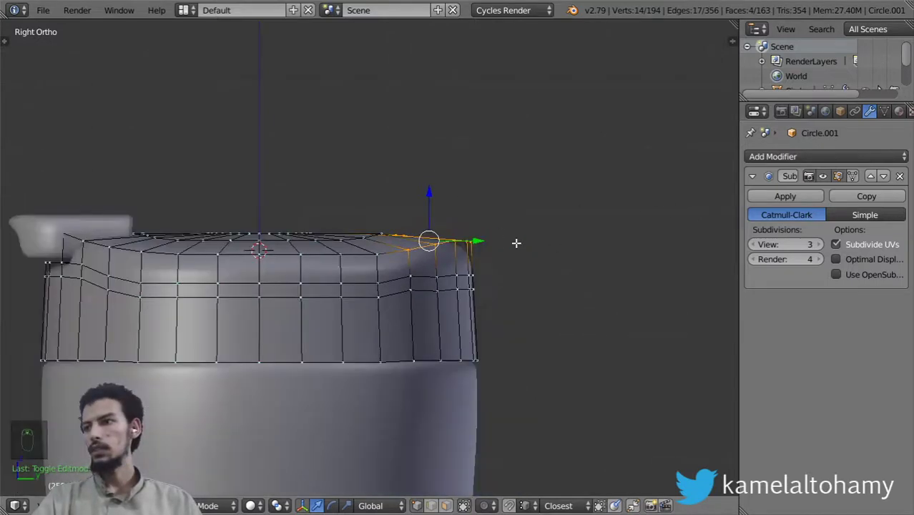
scroll(508, 294, up, 1)
key(z)
mouse_move(509, 288)
middle_down()
mouse_move(492, 296)
mouse_move(520, 351)
mouse_move(429, 386)
mouse_move(419, 366)
mouse_move(396, 361)
middle_up()
key(z)
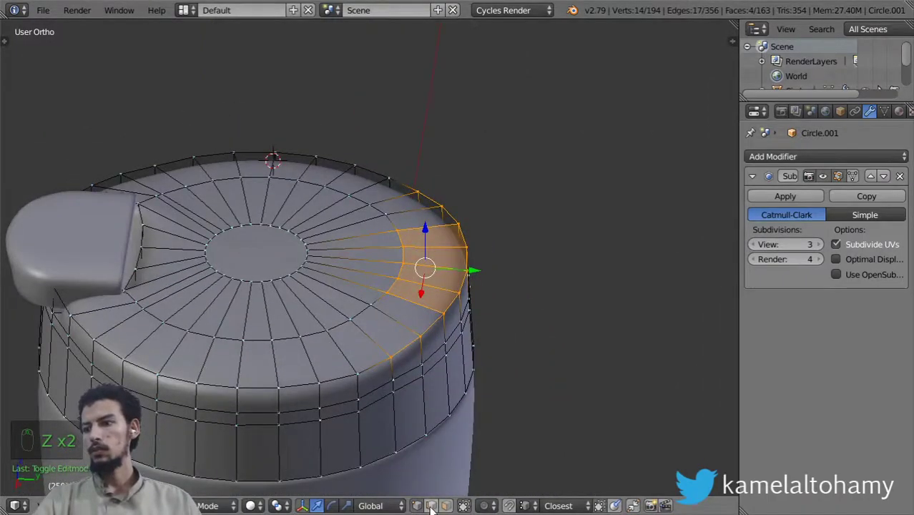
In face selection mode, select the lid's central top face and grow the selection three times to cover the whole top.
click(445, 506)
right_click(265, 250)
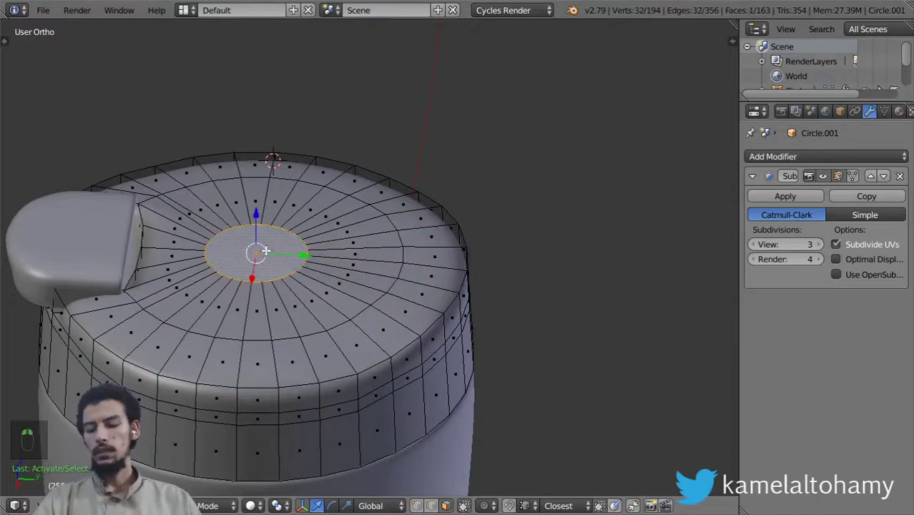
key(ctrl+KP_Add)
key(ctrl+KP_Add)
key(ctrl+KP_Add)
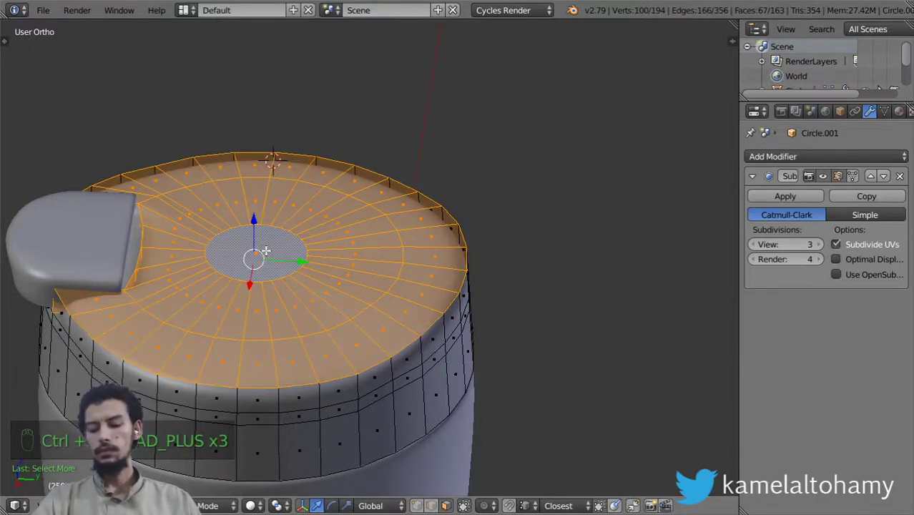
Try to deselect the wall faces of the notch under the tab with border selection in wireframe side view.
key(KP_3)
key(z)
key(b)
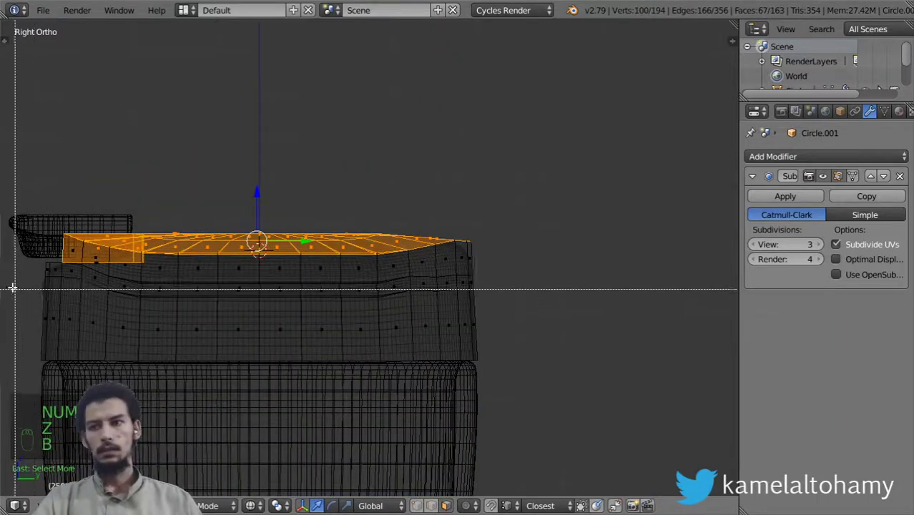
drag(34, 251, 158, 319)
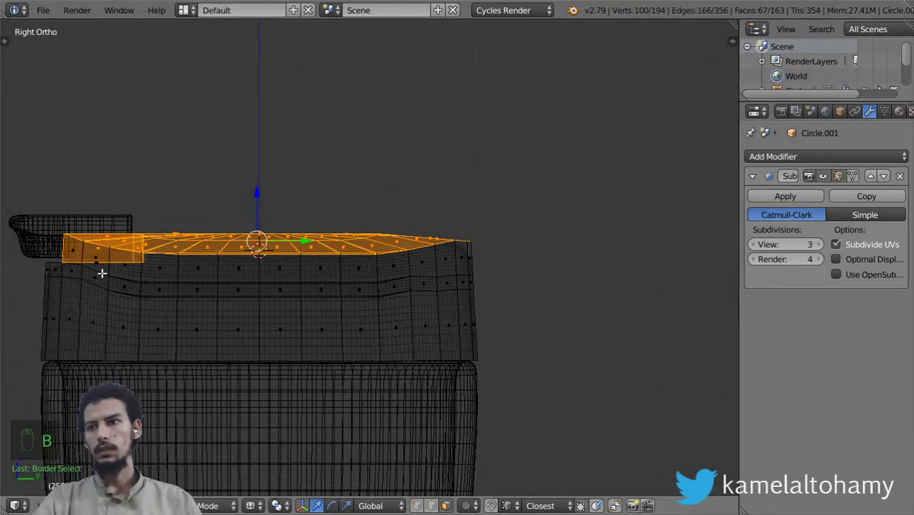
scroll(102, 270, up, 5)
key(b)
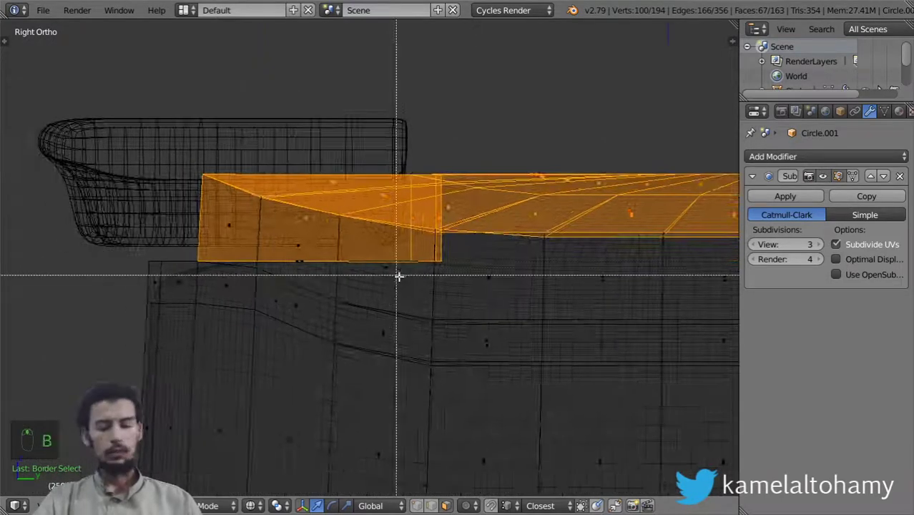
middle_drag(461, 257, 130, 313)
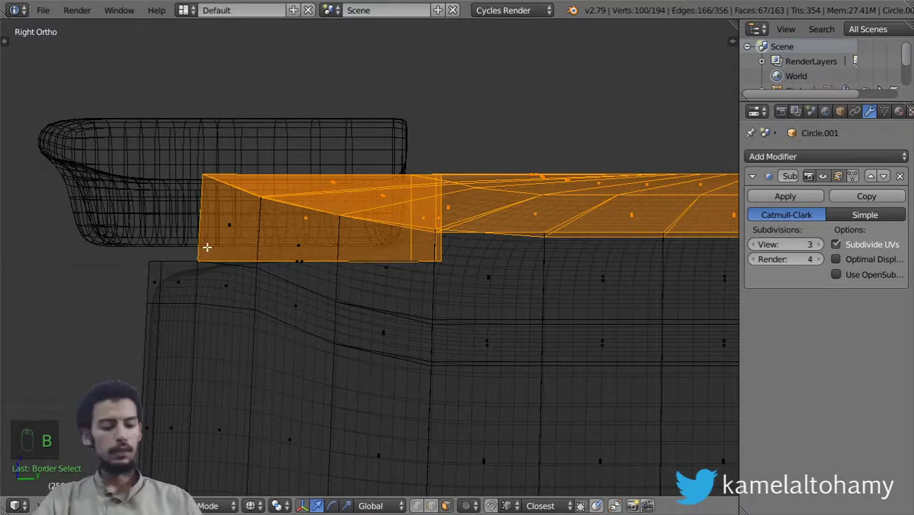
key(b)
mouse_move(164, 220)
mouse_down()
mouse_move(451, 312)
mouse_move(461, 323)
mouse_move(445, 369)
mouse_up()
key(z)
mouse_move(342, 245)
middle_down()
mouse_move(453, 302)
mouse_move(442, 282)
middle_up()
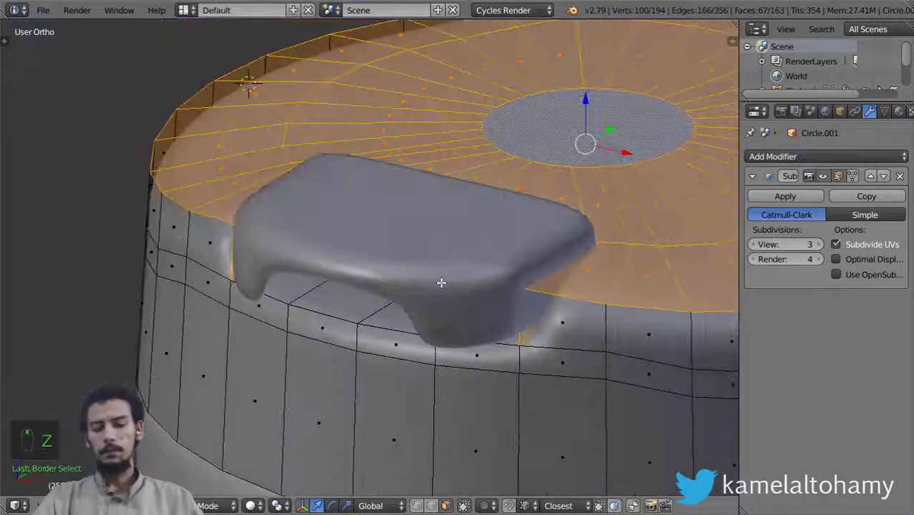
Isolate the lid in local view and deselect the loop of wall faces around the notch.
key(KP_Divide)
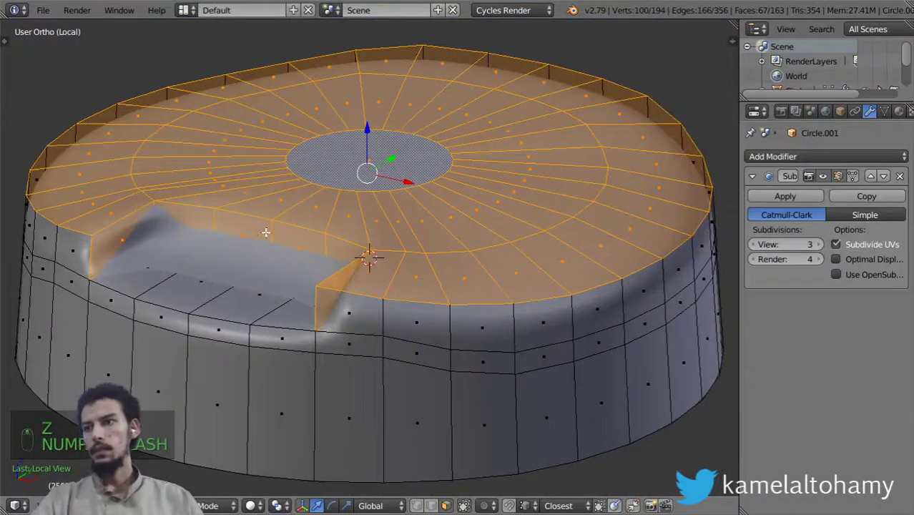
alt+shift+right_click(265, 232)
scroll(285, 259, down, 2)
Scale the selected top faces vertically to flatten them into one level plane.
key(s)
key(s)
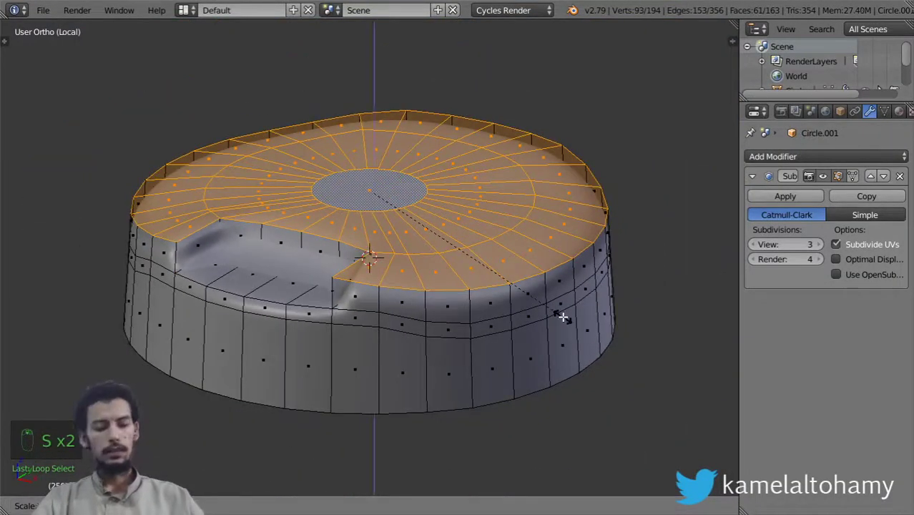
click(563, 317)
Rotate the flattened top faces by about 2 degrees in side view, raising the side opposite the notch.
key(KP_3)
key(z)
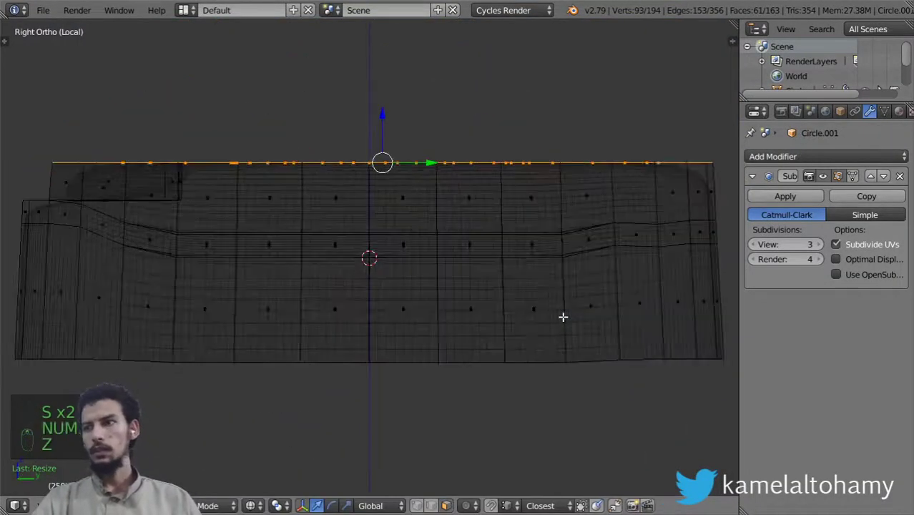
key(r)
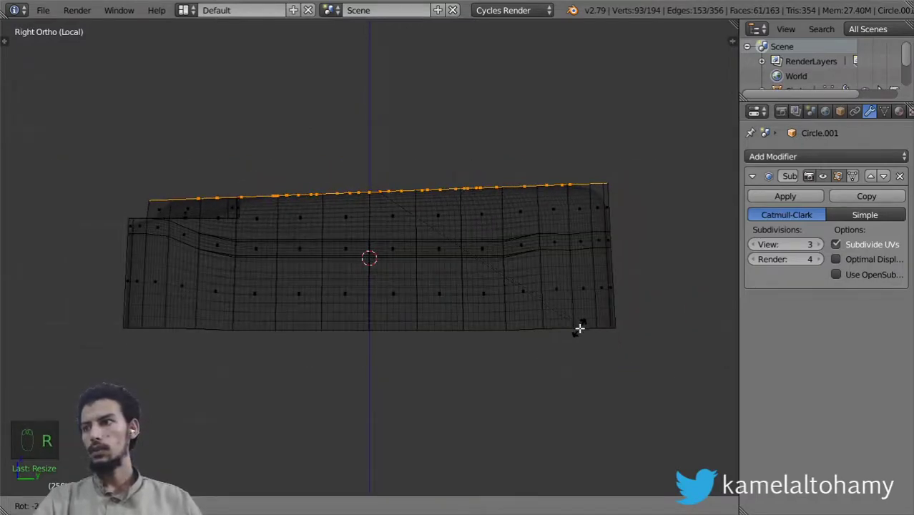
click(578, 324)
Return to solid shading in object mode, unhide everything, and leave local view to show the whole tumbler.
key(z)
key(Tab)
key(alt+h)
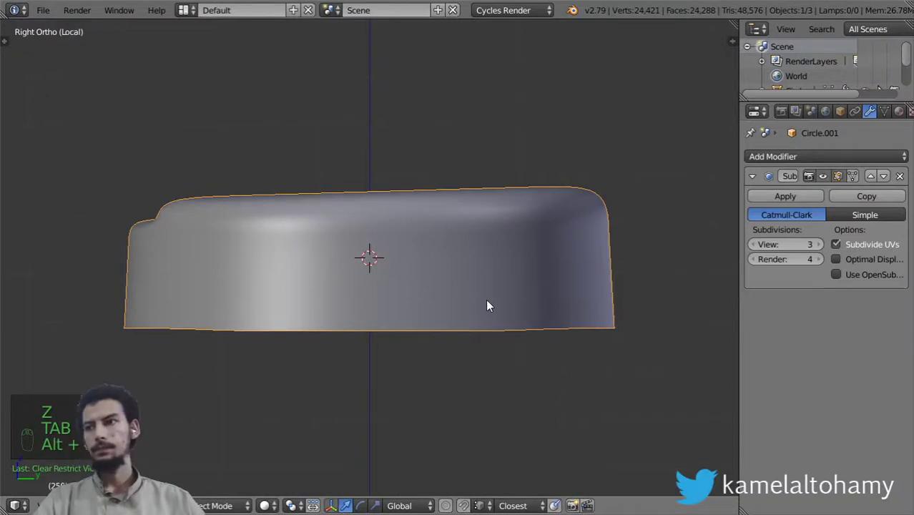
key(KP_Divide)
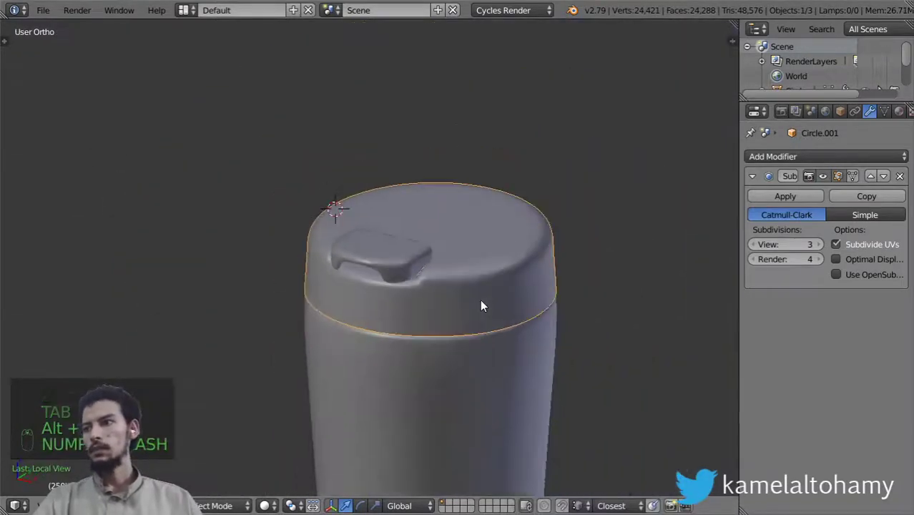
scroll(440, 341, down, 5)
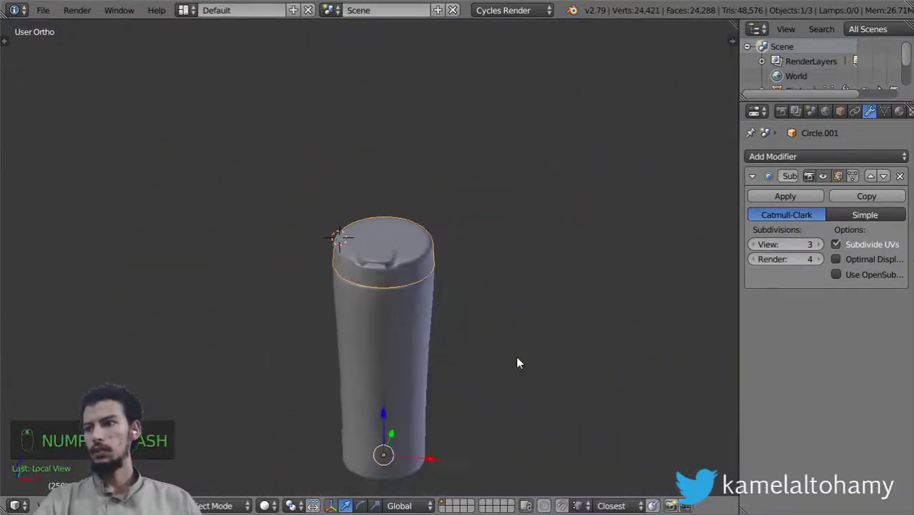